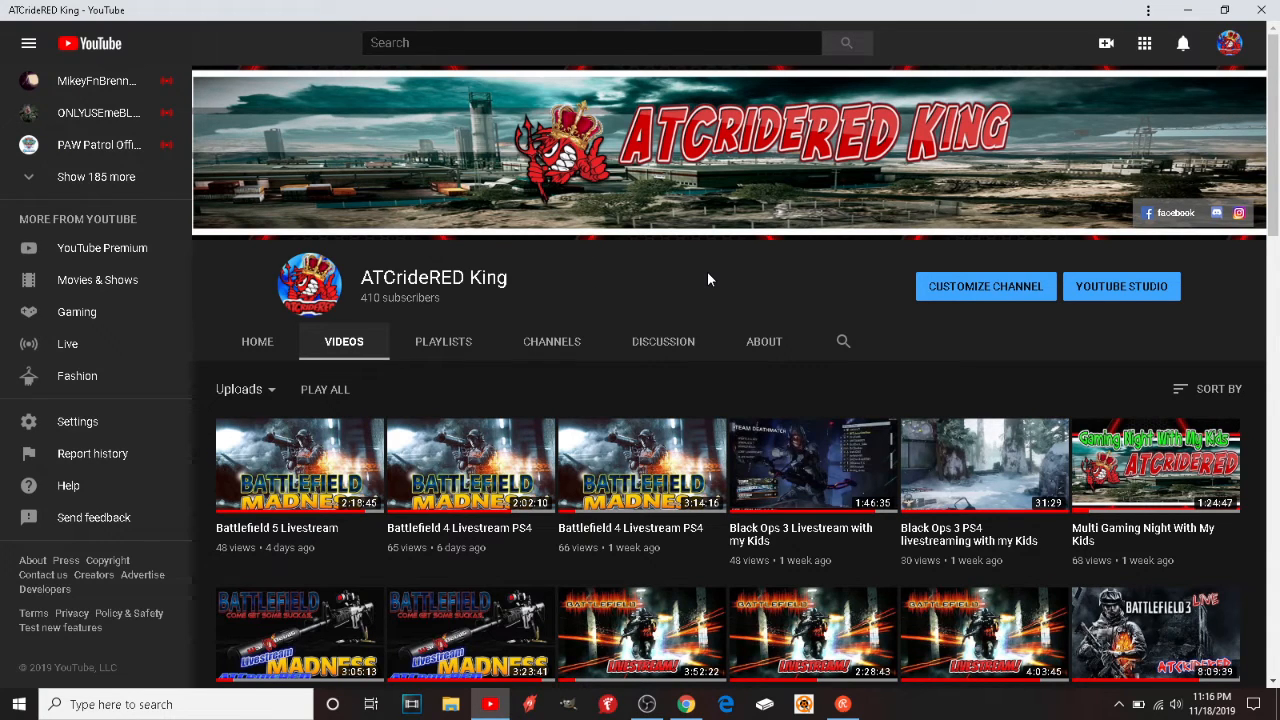
Step: Bring up OBS and the Restream chat window, and switch to the Restream dashboard in Chrome
click(646, 704)
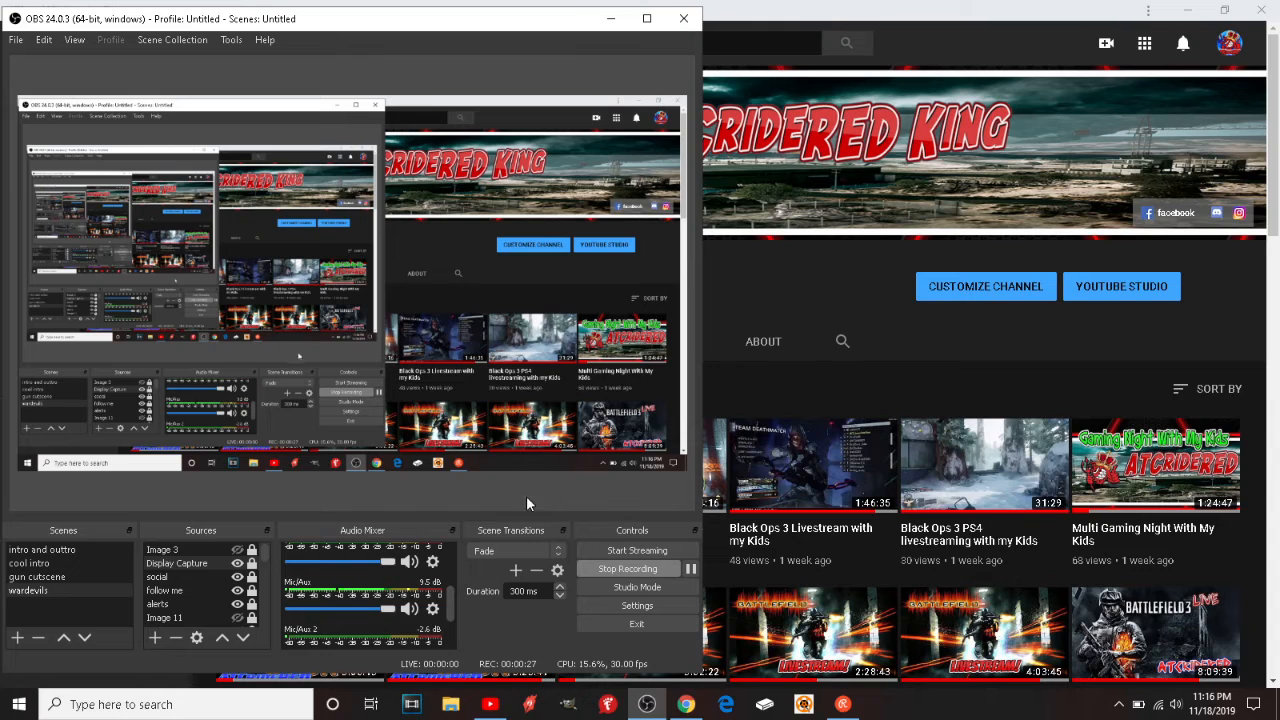
click(843, 704)
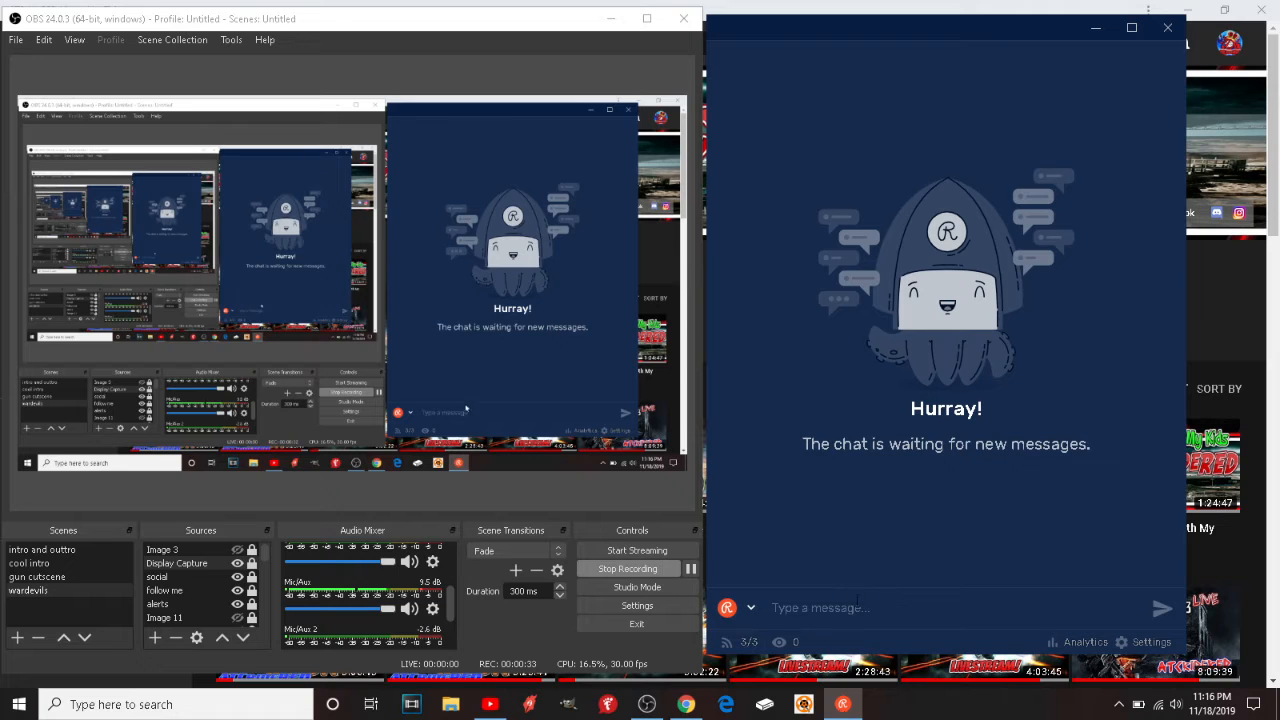
click(686, 704)
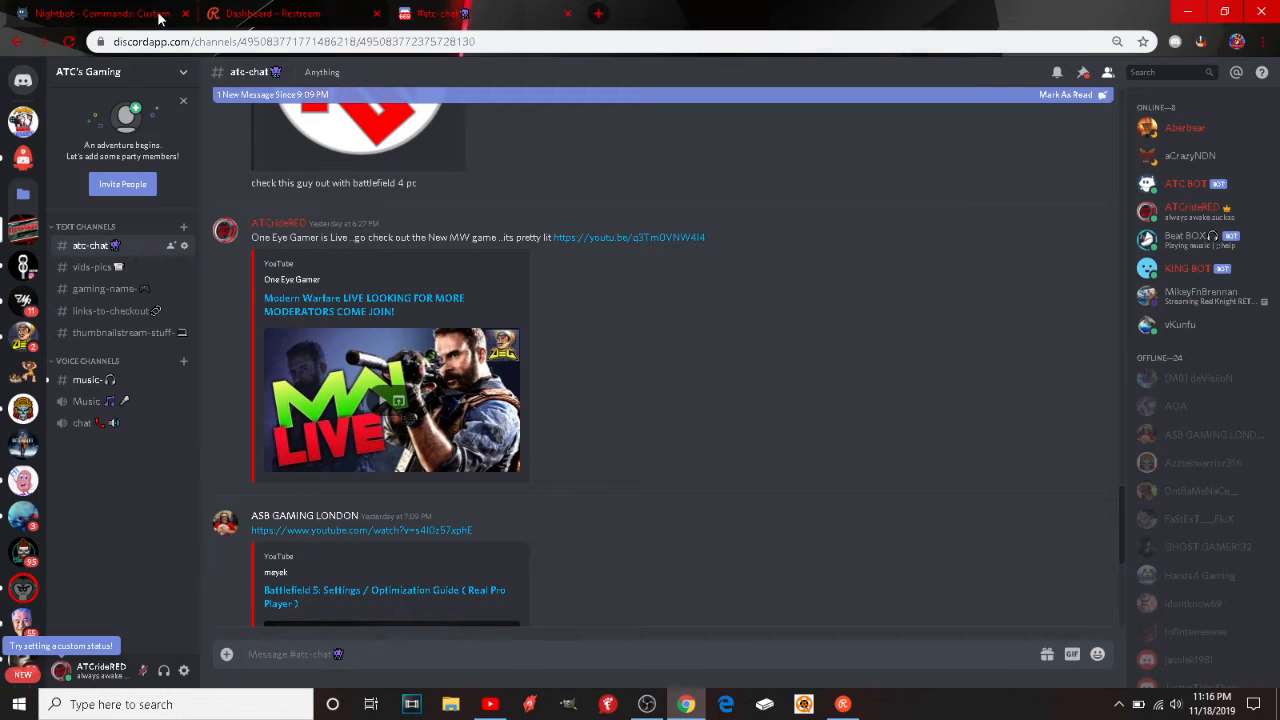
click(258, 15)
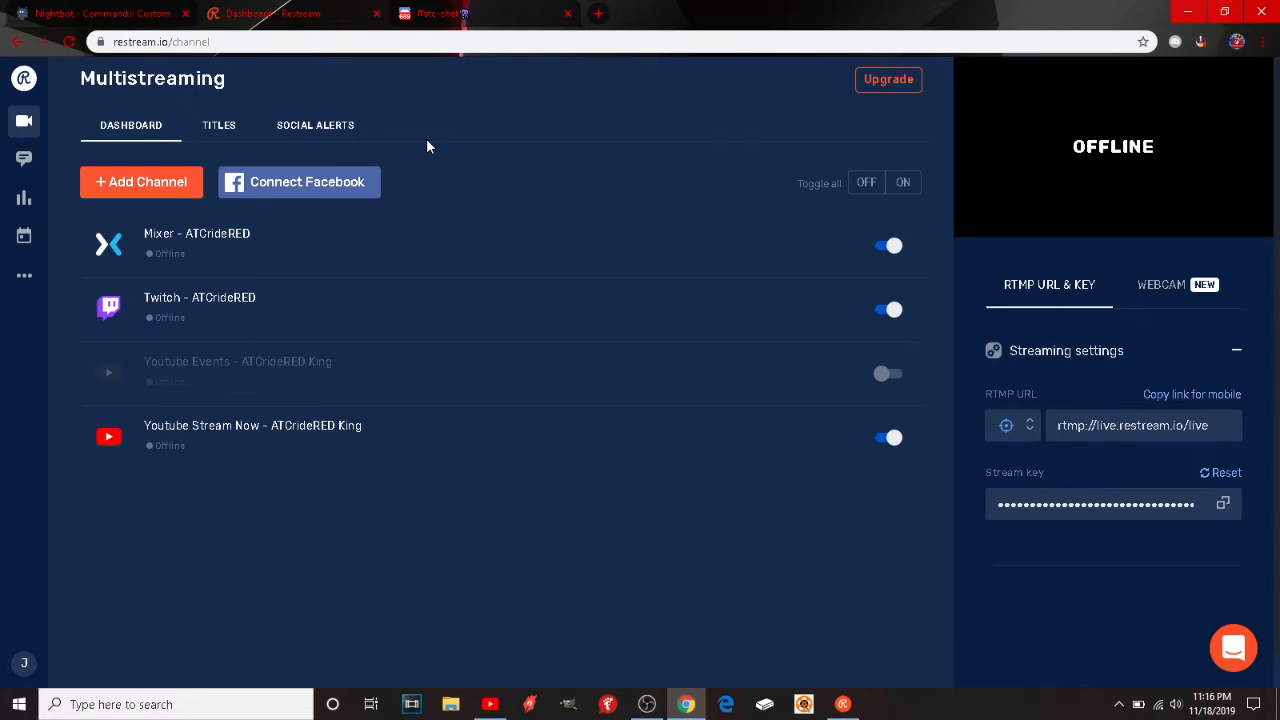
Step: Review the services offered for a new channel and the options available for the connected Mixer channel
click(165, 187)
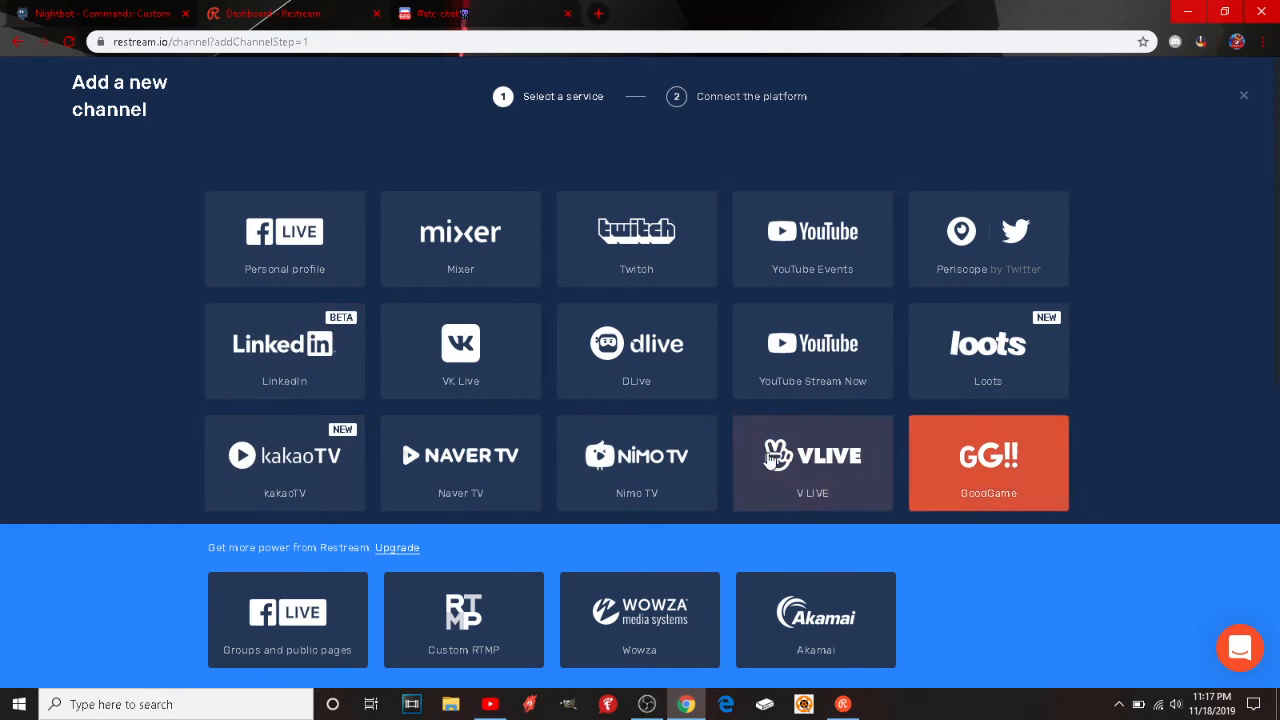
click(8, 44)
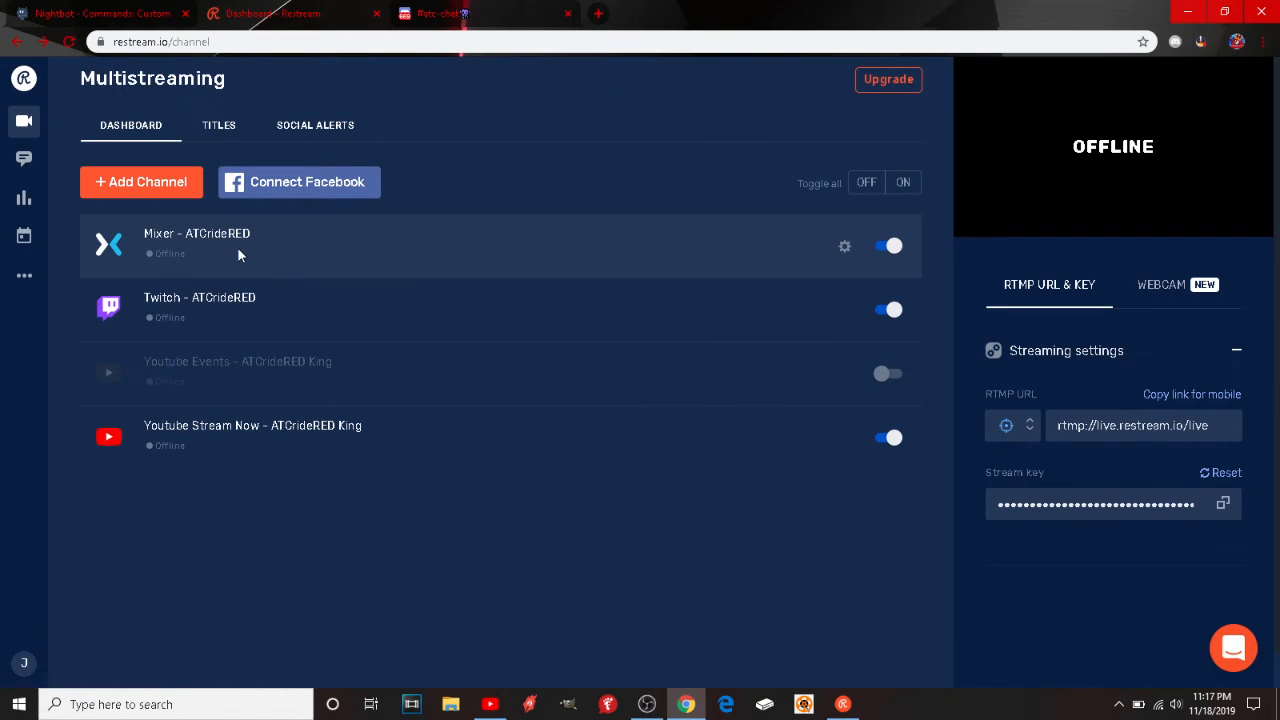
click(845, 248)
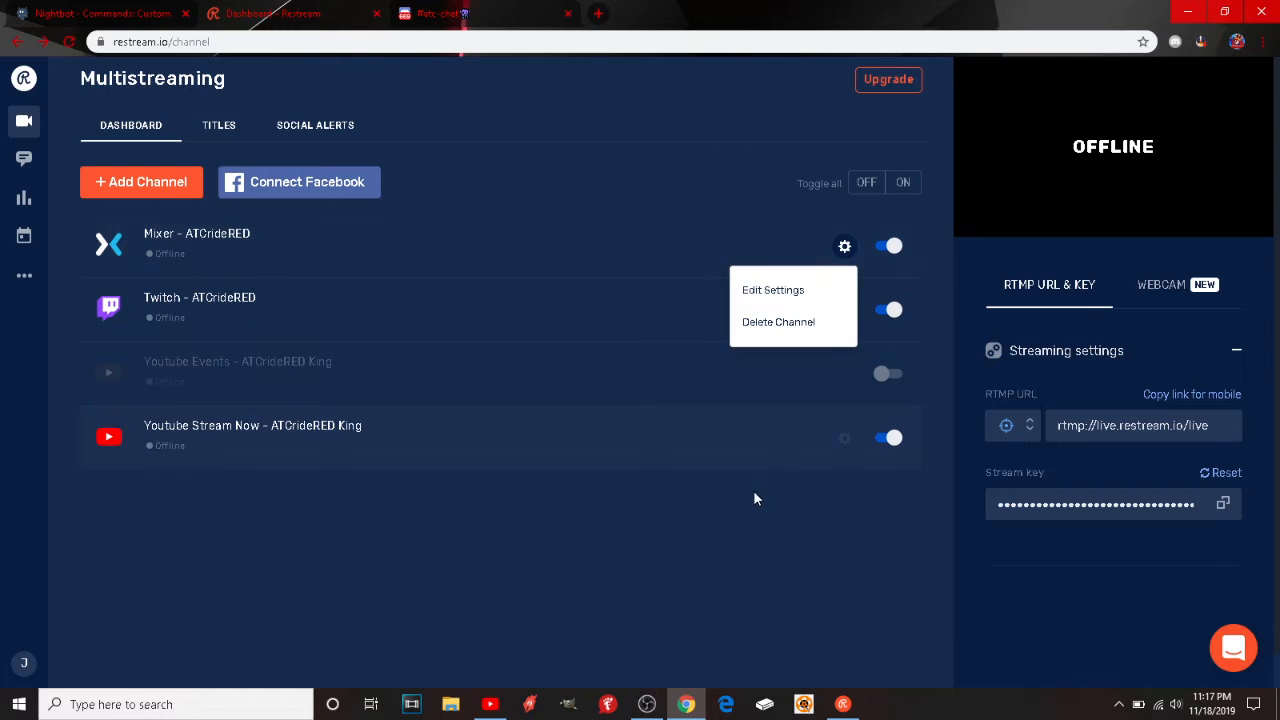
click(501, 582)
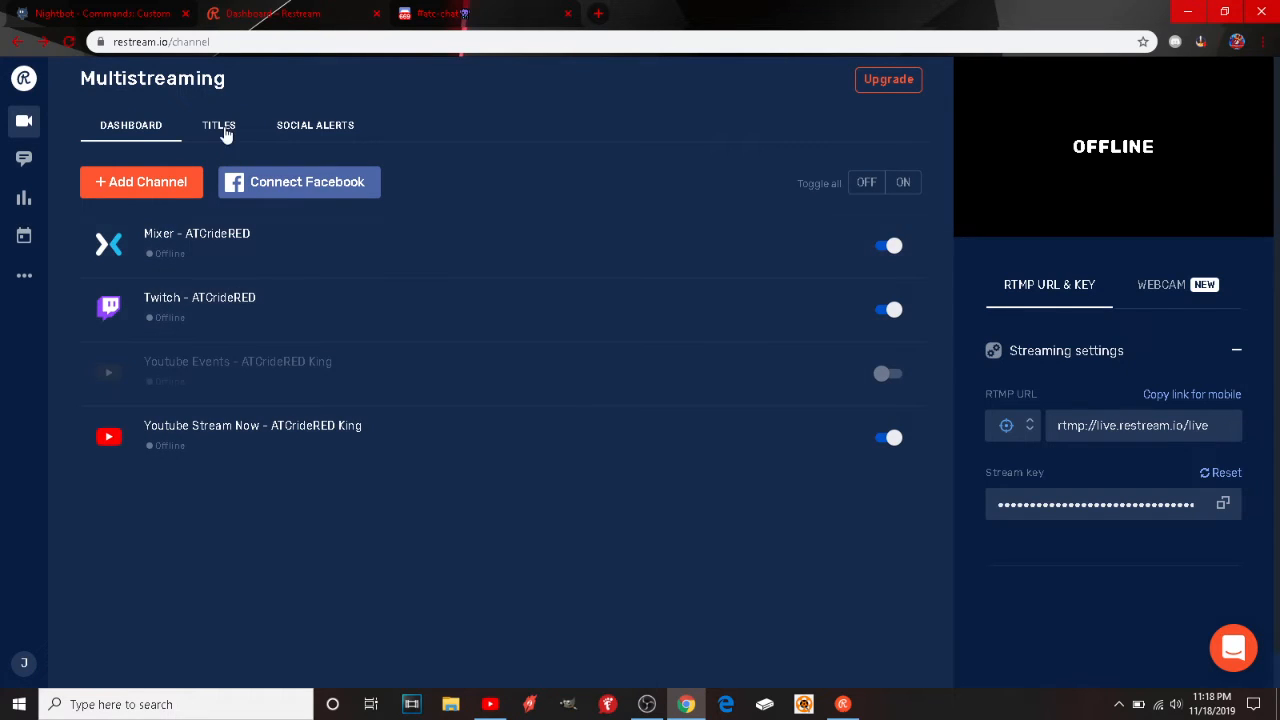
Step: Go to the stream titles page and open the Mixer channel's title and game for editing
click(224, 130)
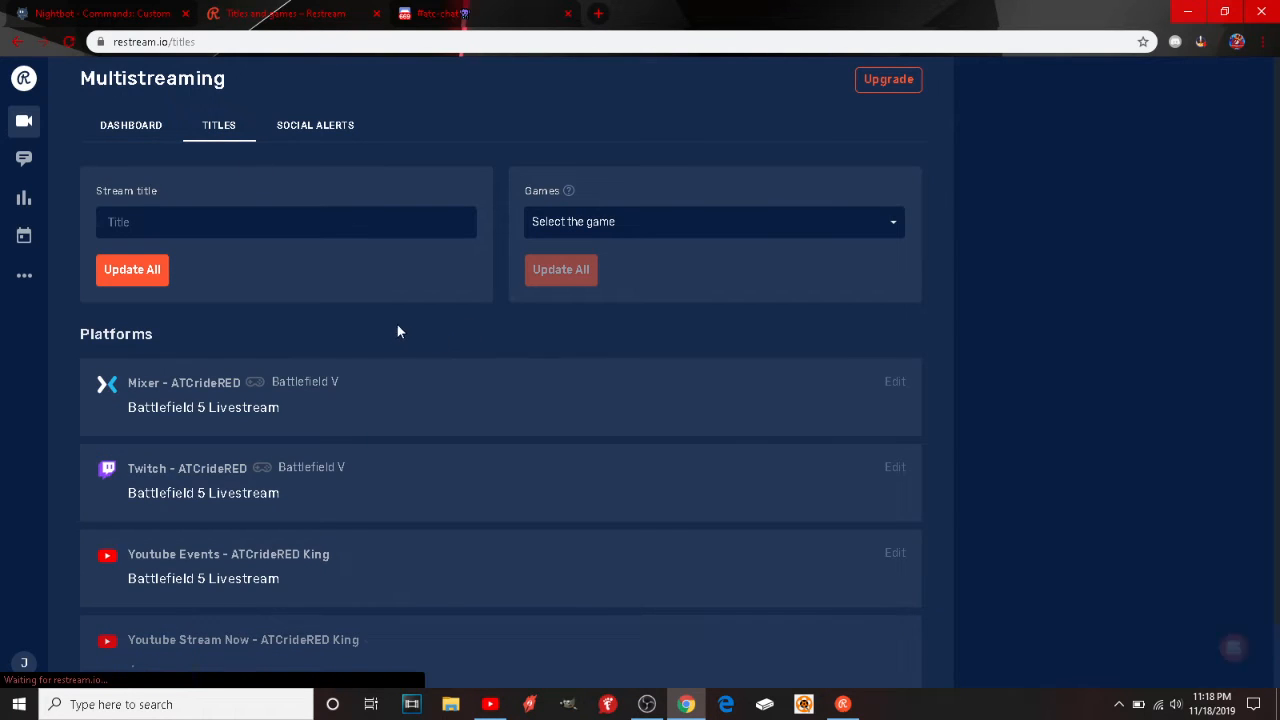
scroll(416, 338, down, 1)
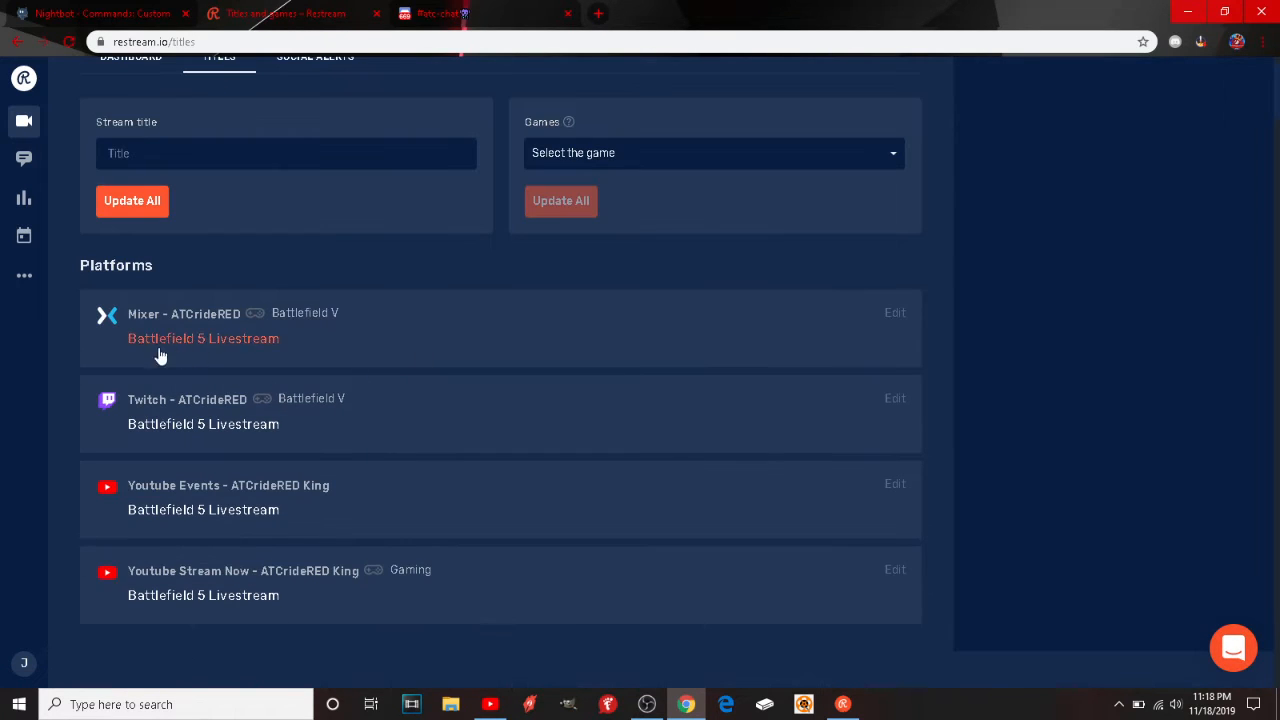
click(899, 320)
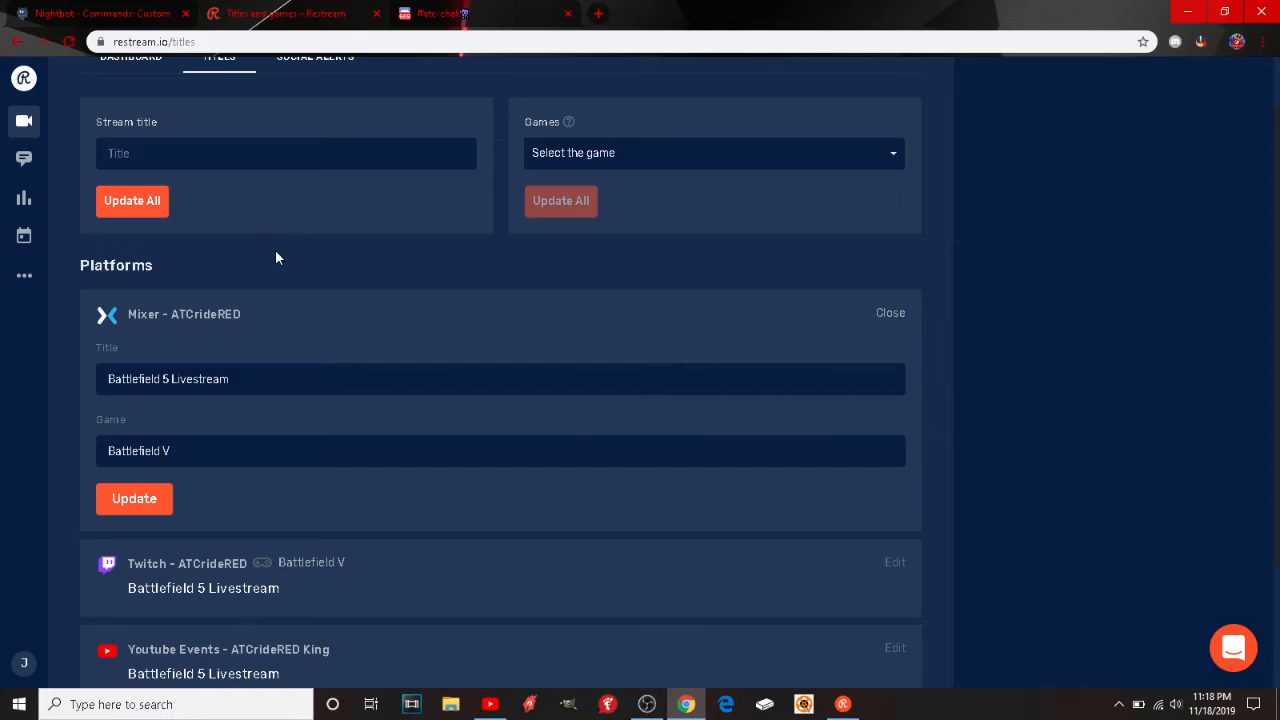
Step: Examine the shared stream title and game fields against the individual title entries of each platform
scroll(275, 249, up, 1)
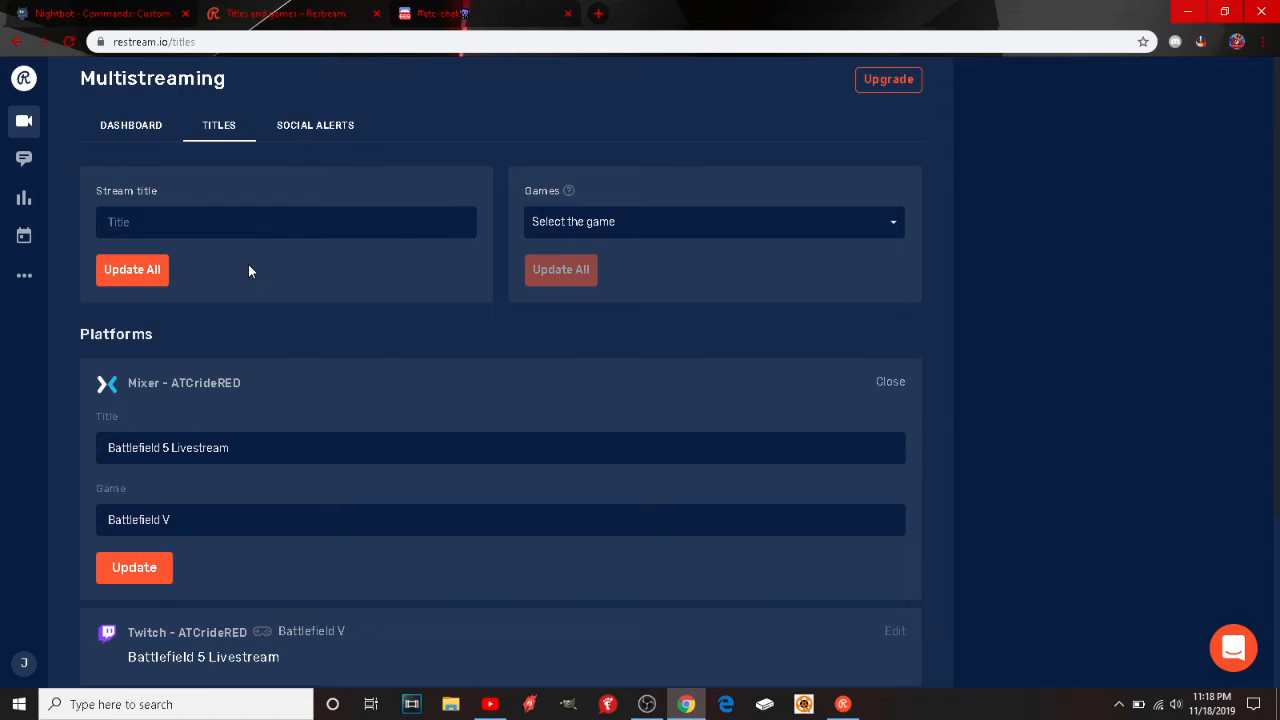
scroll(368, 289, down, 1)
scroll(323, 290, down, 2)
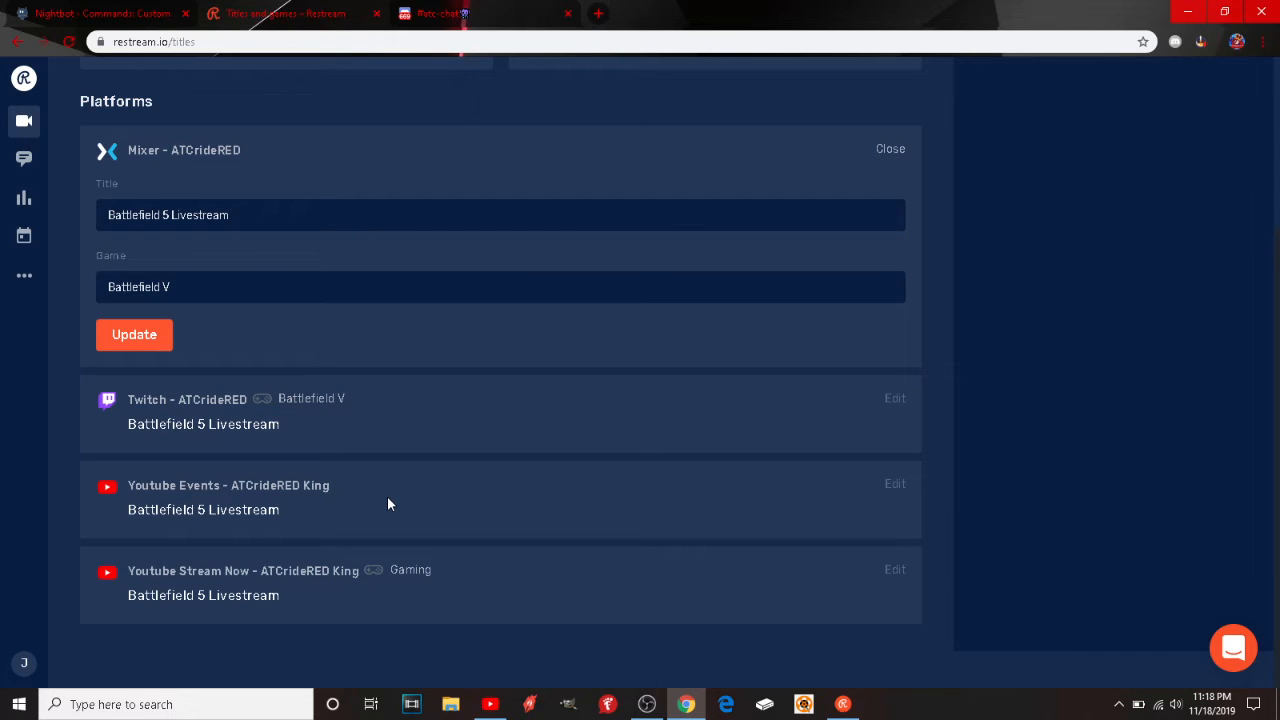
scroll(315, 381, up, 3)
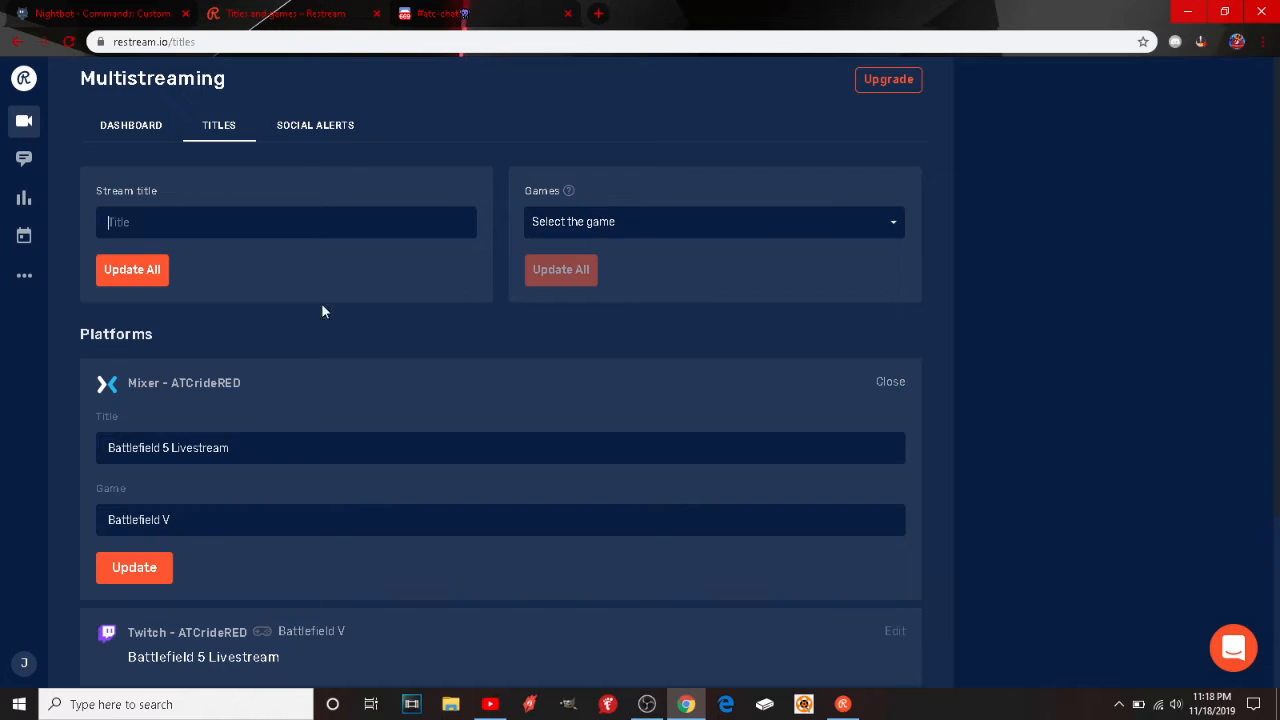
scroll(340, 330, down, 3)
scroll(405, 321, up, 3)
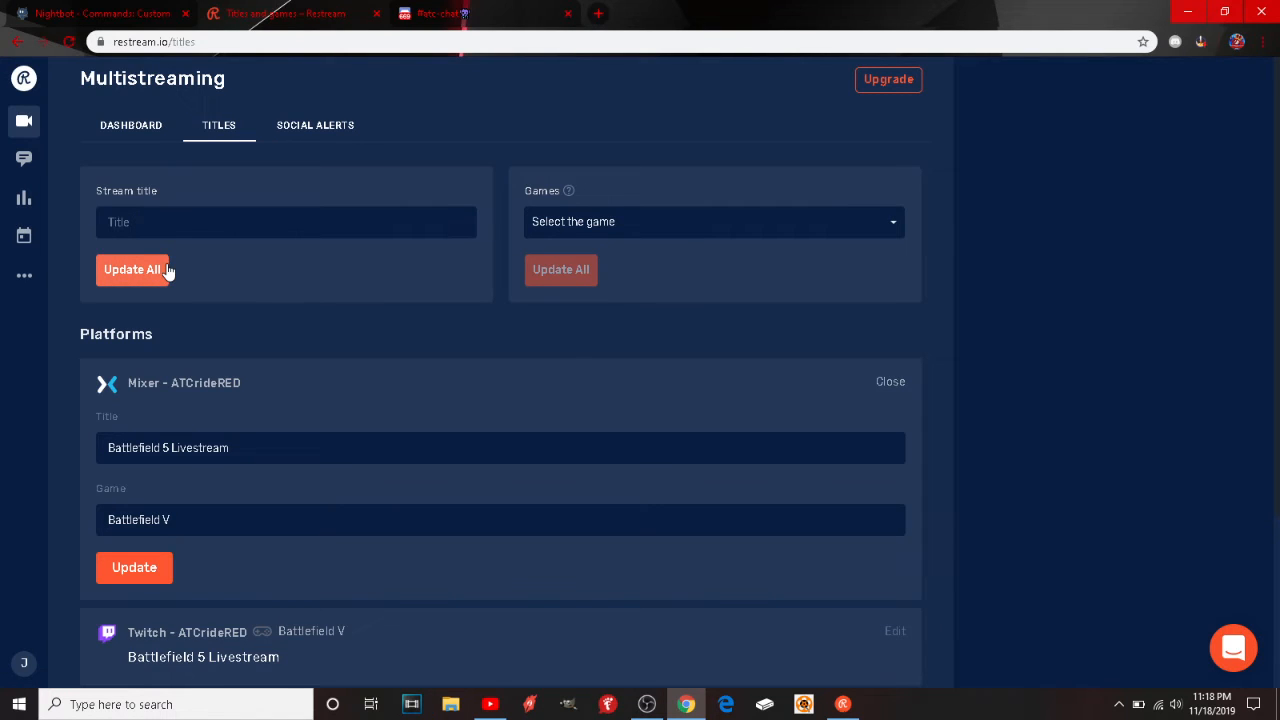
scroll(347, 371, down, 2)
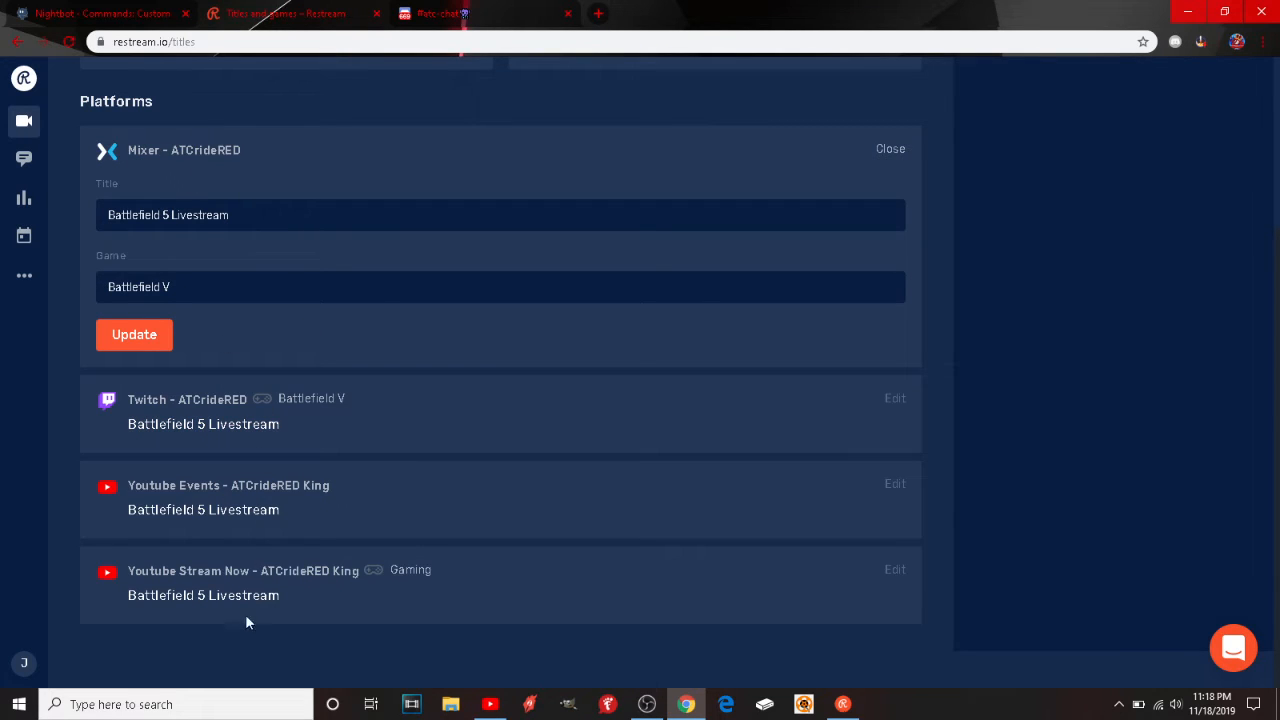
scroll(539, 356, up, 2)
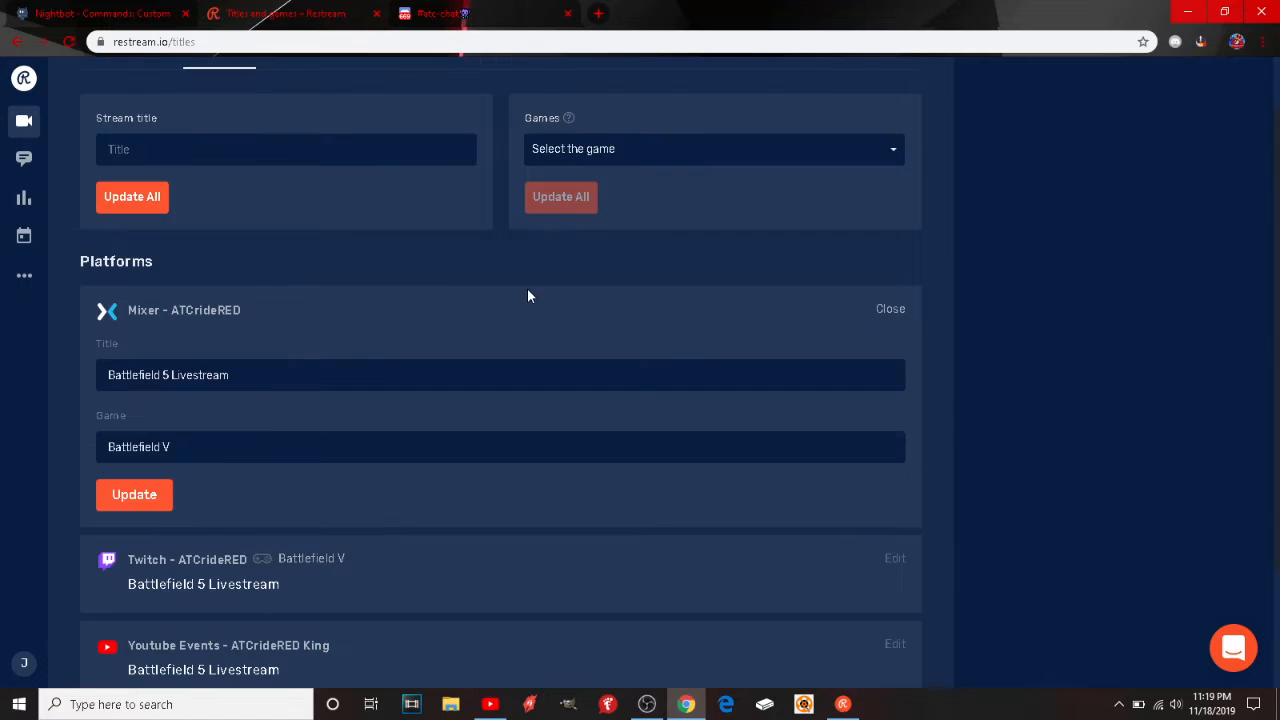
Step: Browse the games that can be applied to all platforms, and close the list without choosing one
click(880, 222)
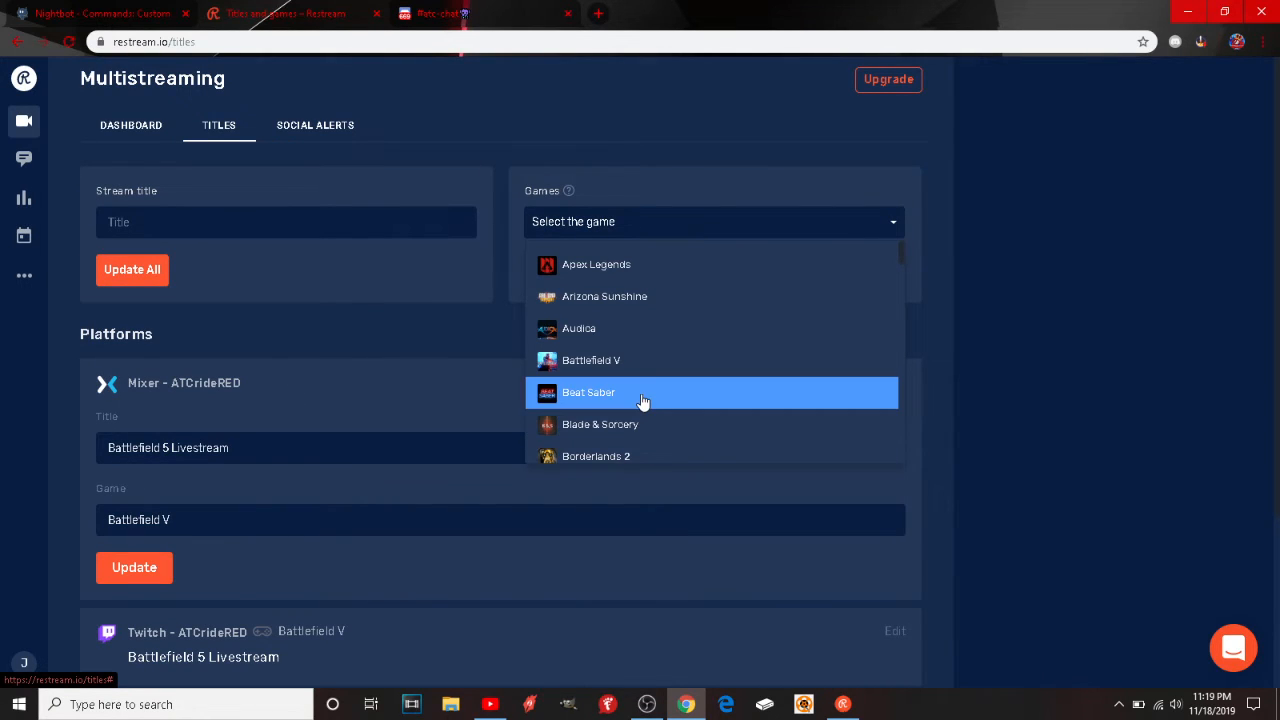
scroll(651, 382, down, 3)
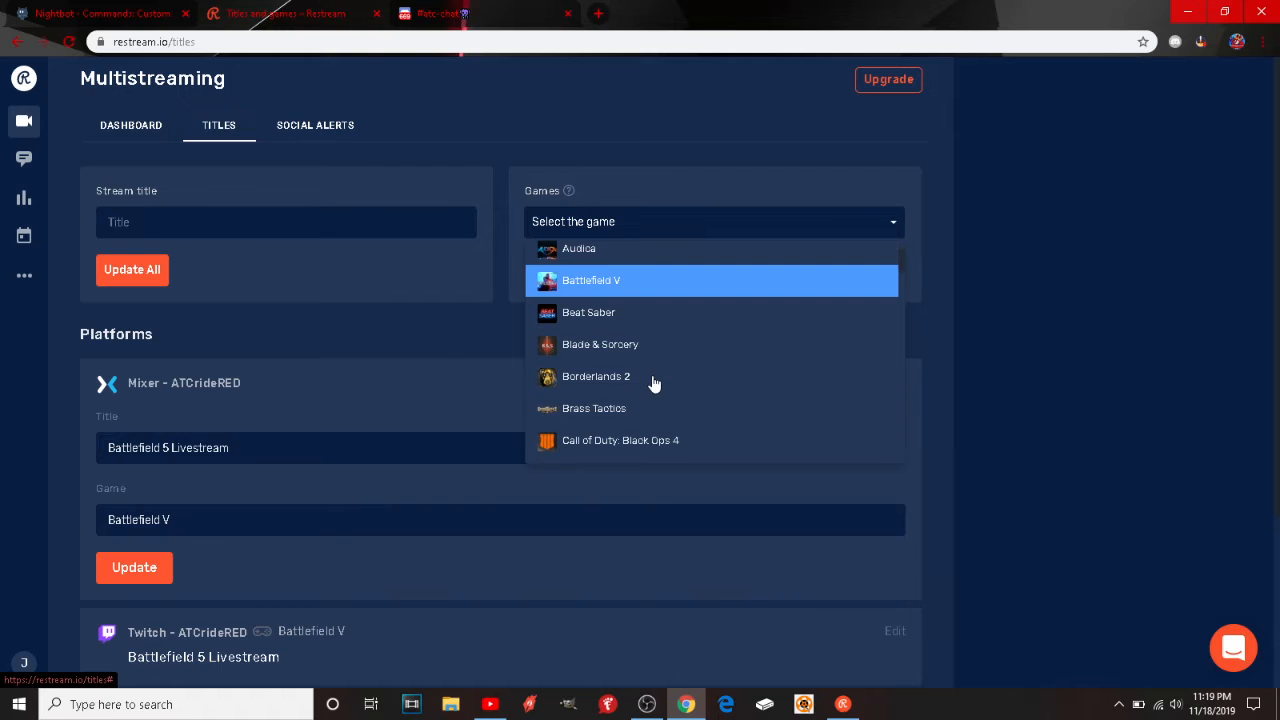
scroll(651, 383, up, 3)
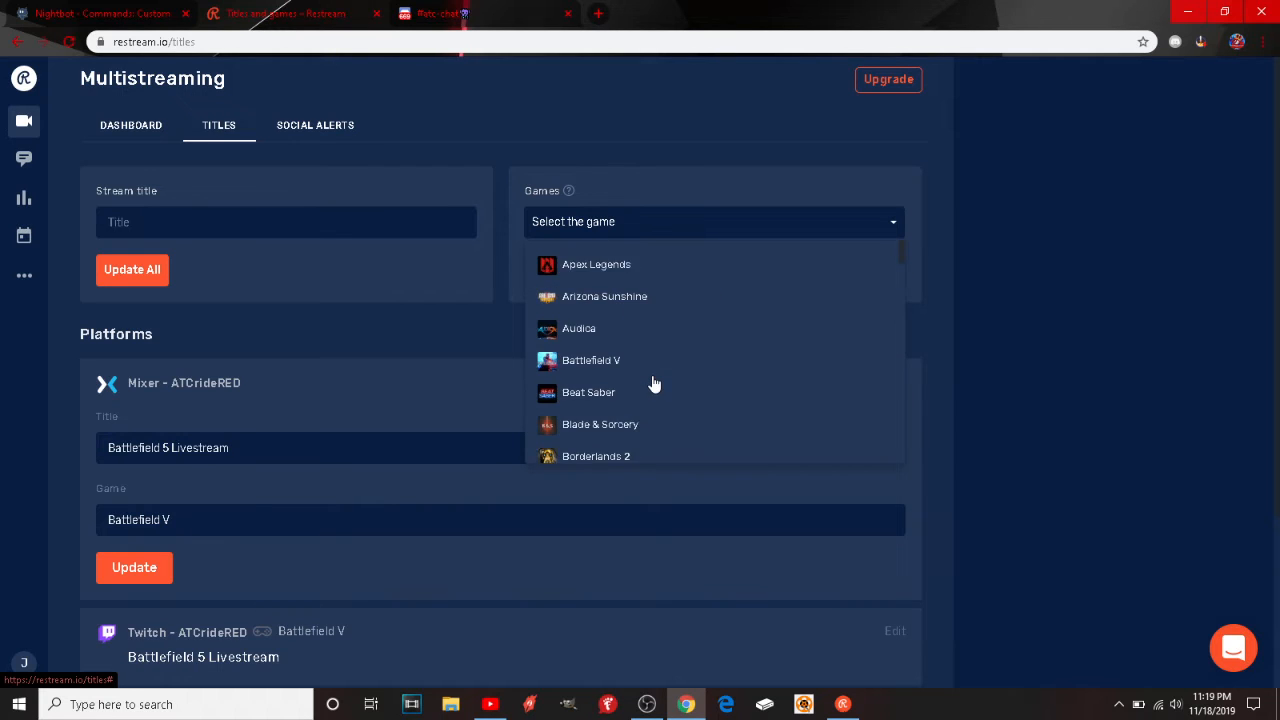
scroll(583, 286, down, 1)
scroll(620, 260, up, 1)
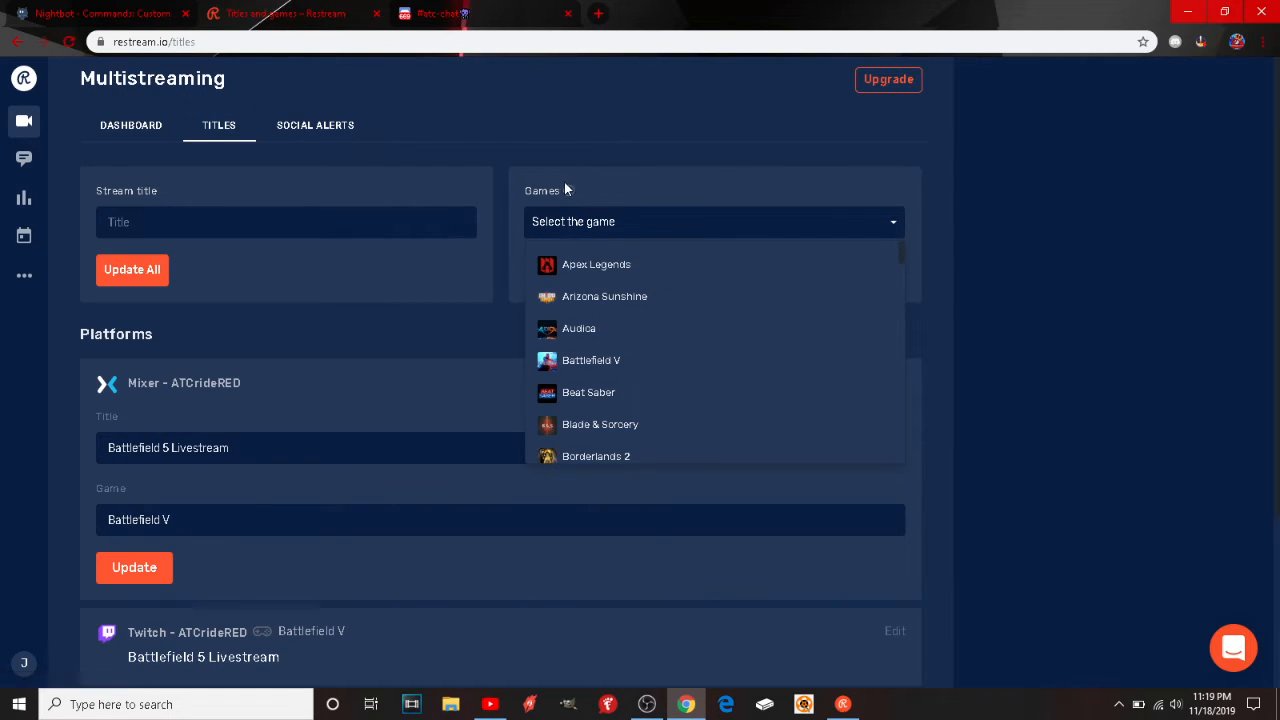
mouse_move(565, 190)
click(474, 336)
Step: Open the YouTube Stream Now entry and examine its title, category and description fields
scroll(520, 351, down, 2)
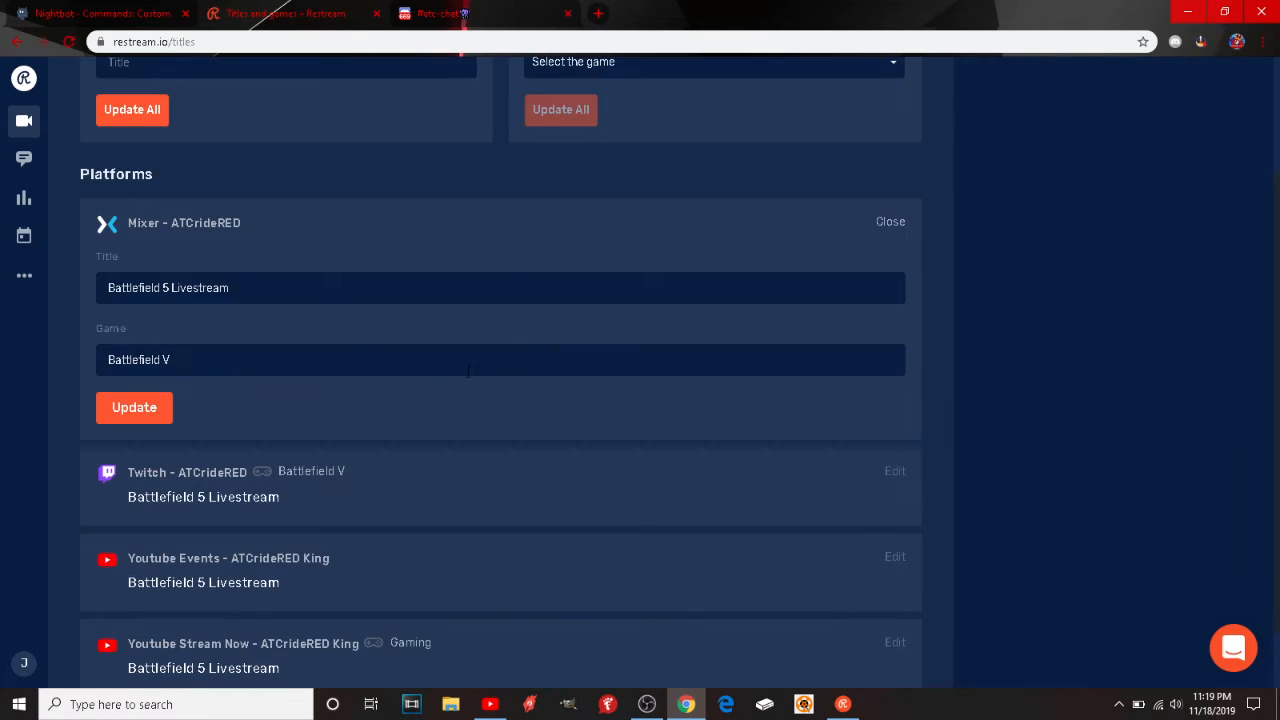
scroll(359, 263, down, 1)
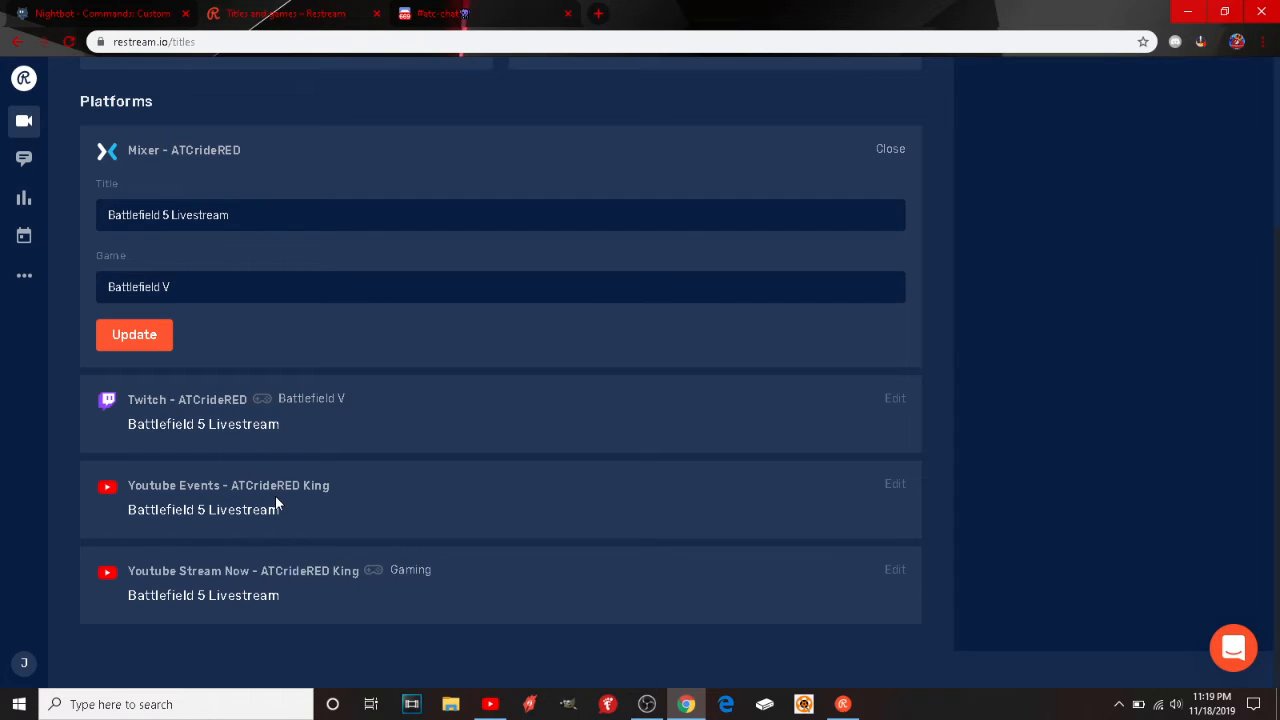
scroll(460, 495, up, 2)
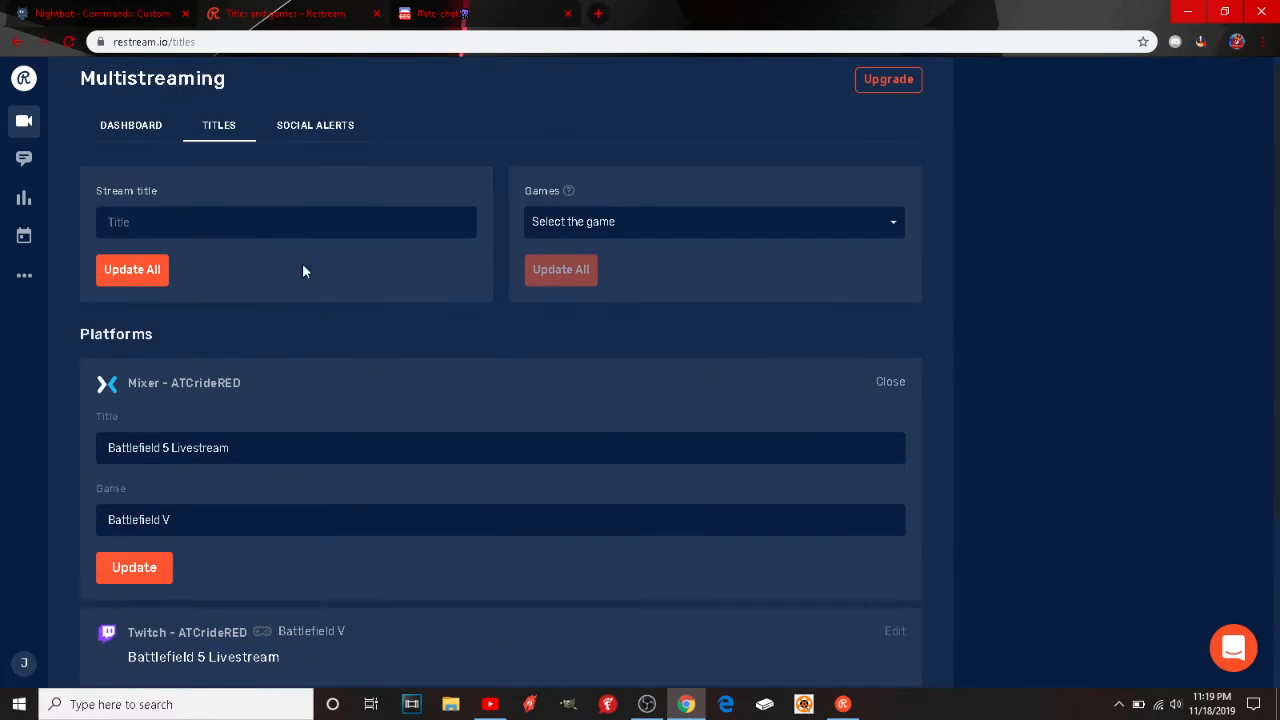
scroll(340, 330, down, 2)
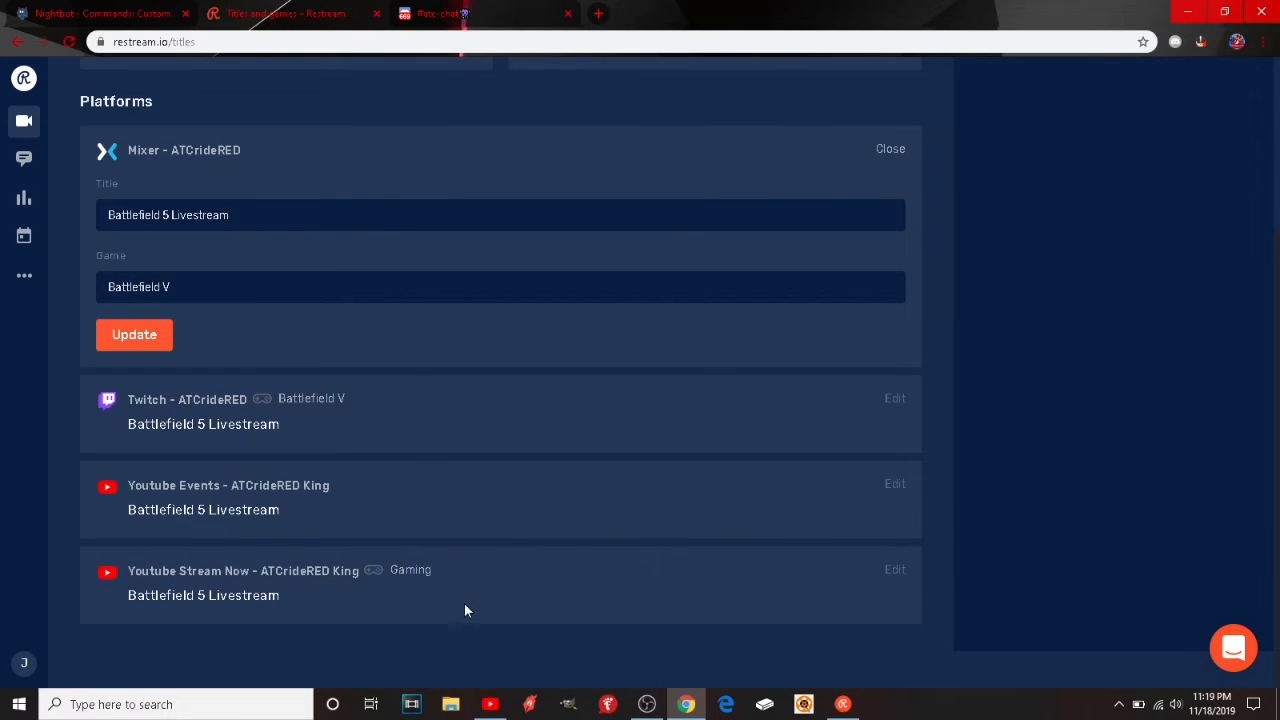
click(895, 572)
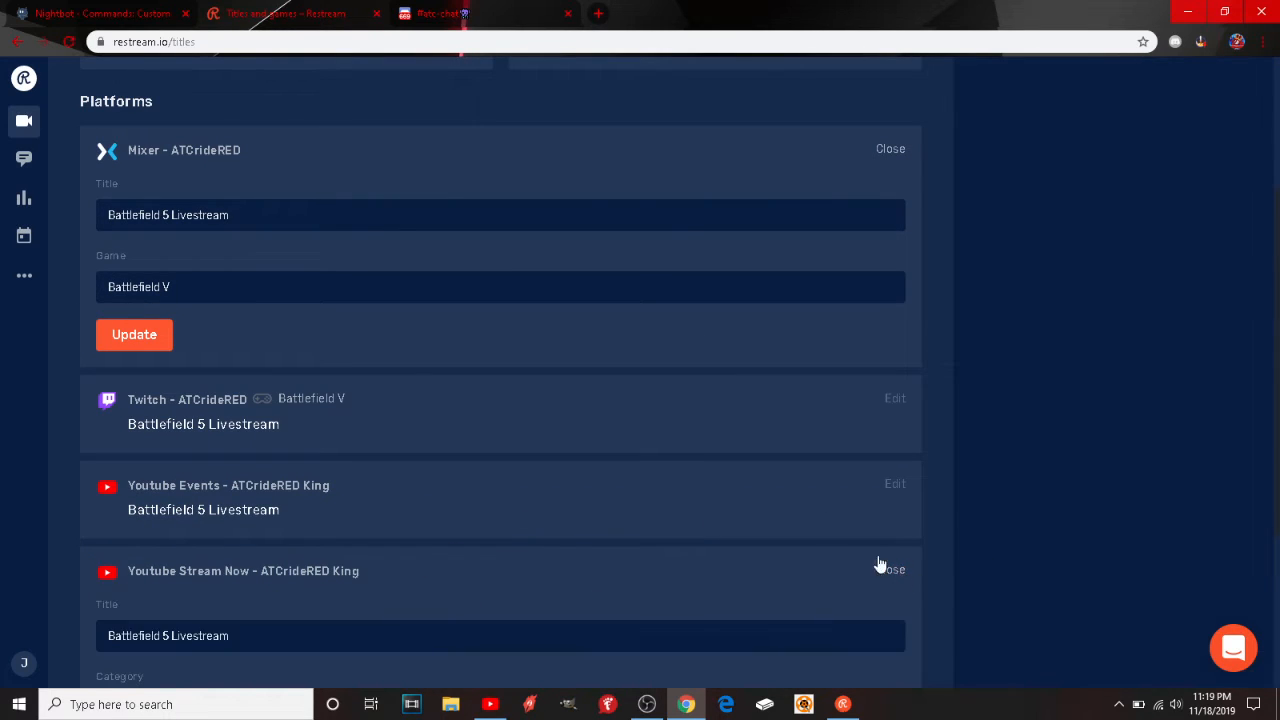
scroll(719, 489, down, 2)
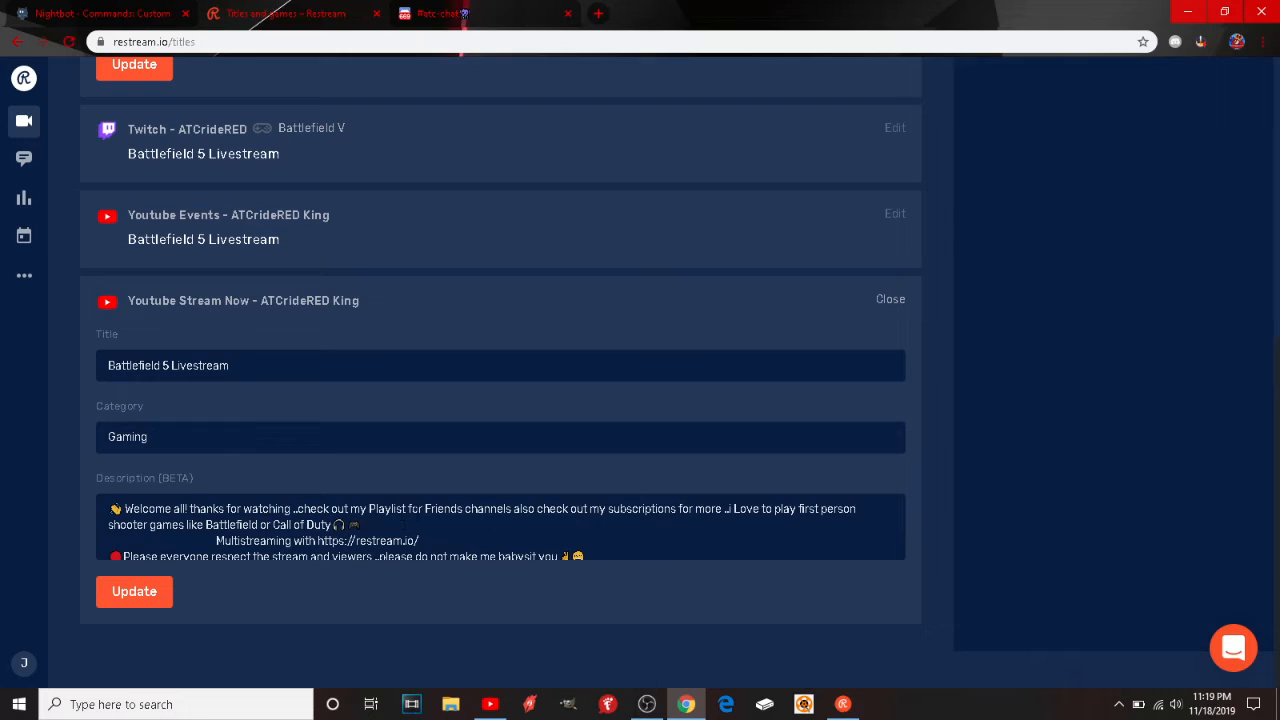
click(882, 560)
scroll(693, 310, up, 1)
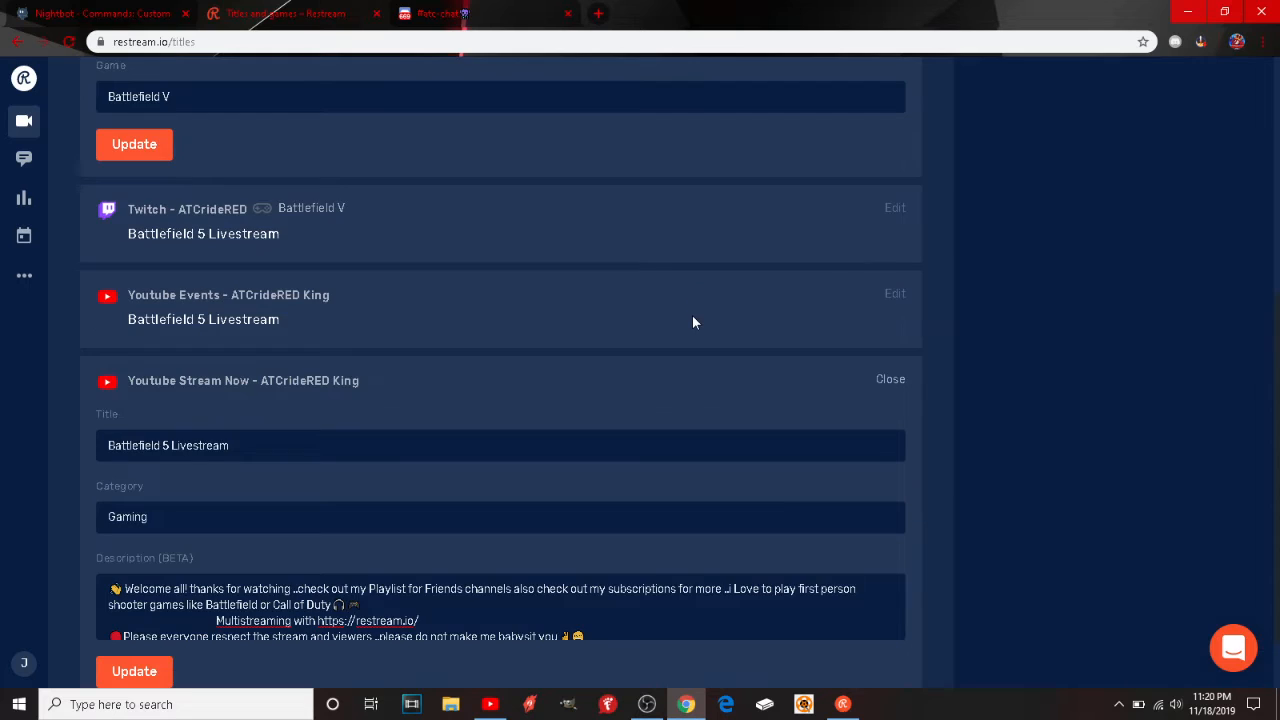
Step: Open the Twitch channel's title and game for editing and return to the shared title fields
click(895, 208)
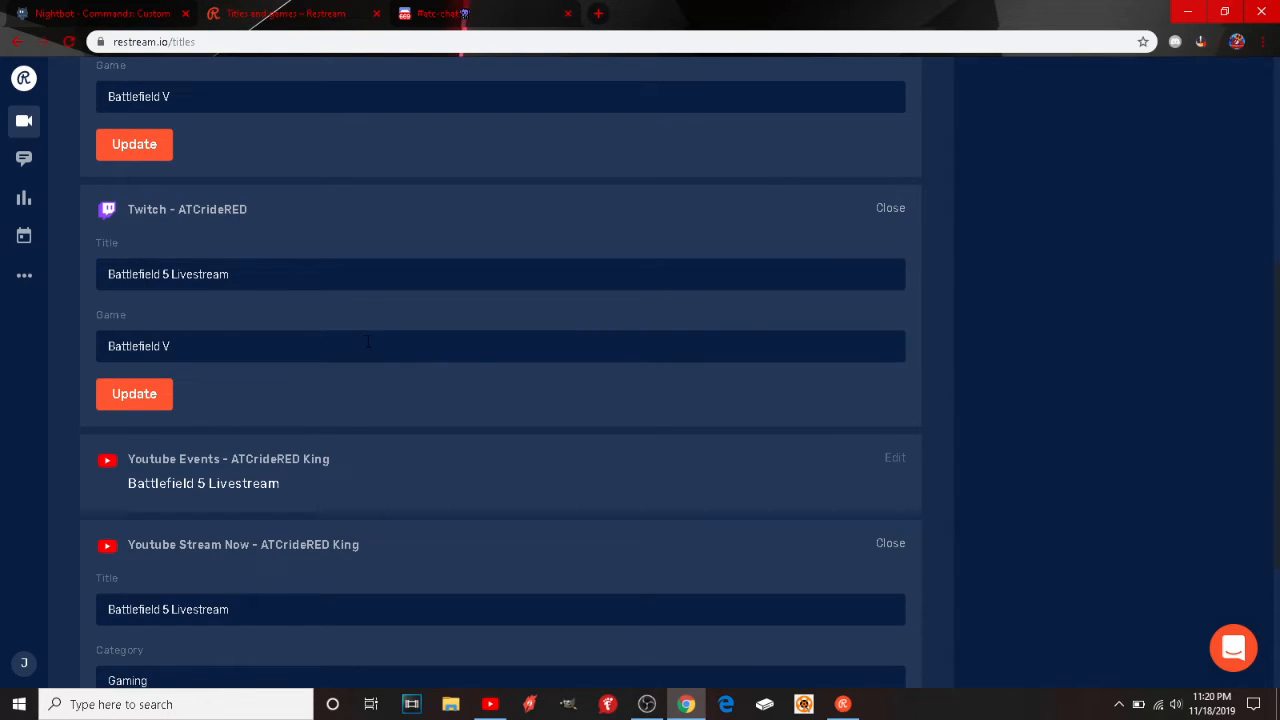
scroll(368, 341, up, 2)
scroll(202, 537, up, 3)
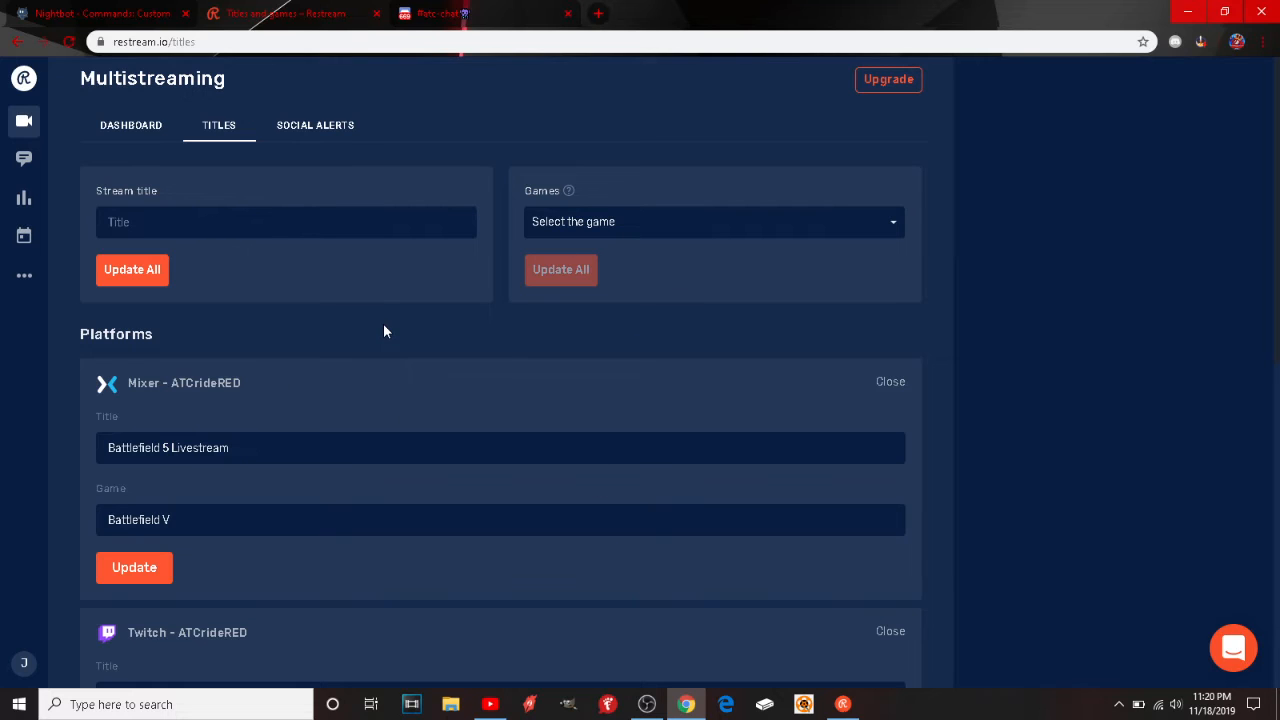
Step: Go to the social alerts page and review the Discord channels to which the go-live message can be posted
click(318, 138)
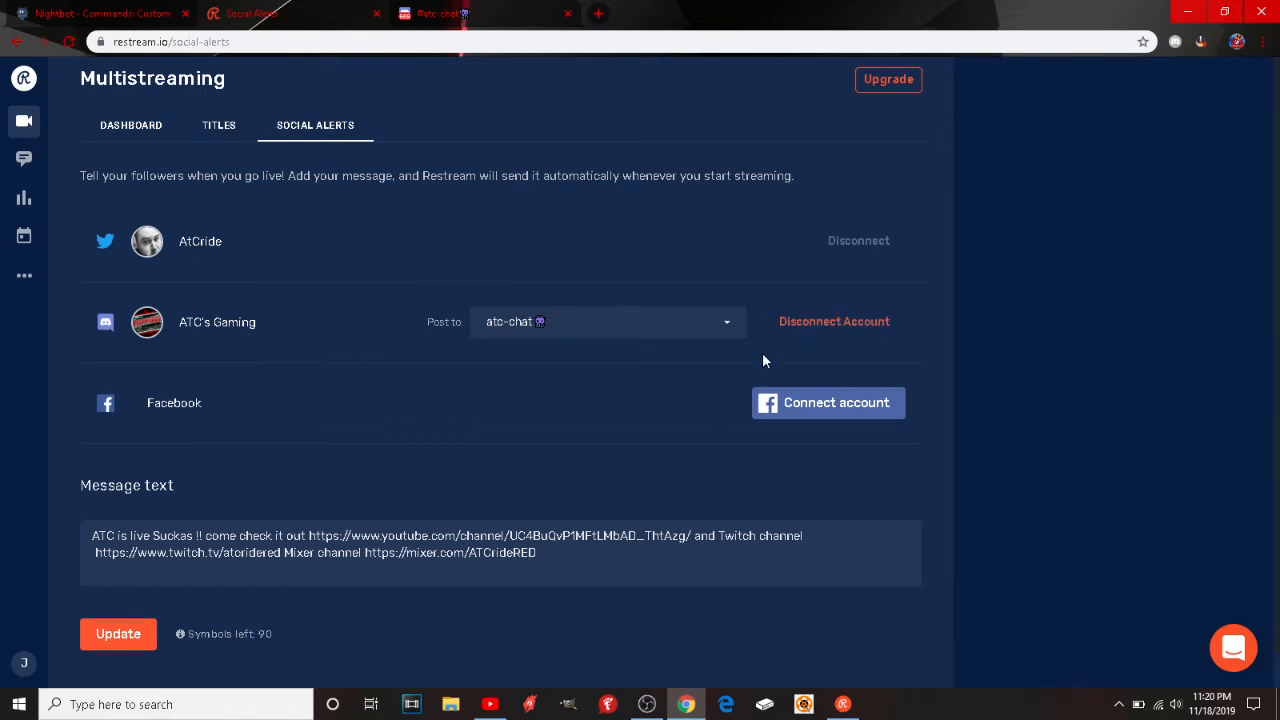
click(726, 330)
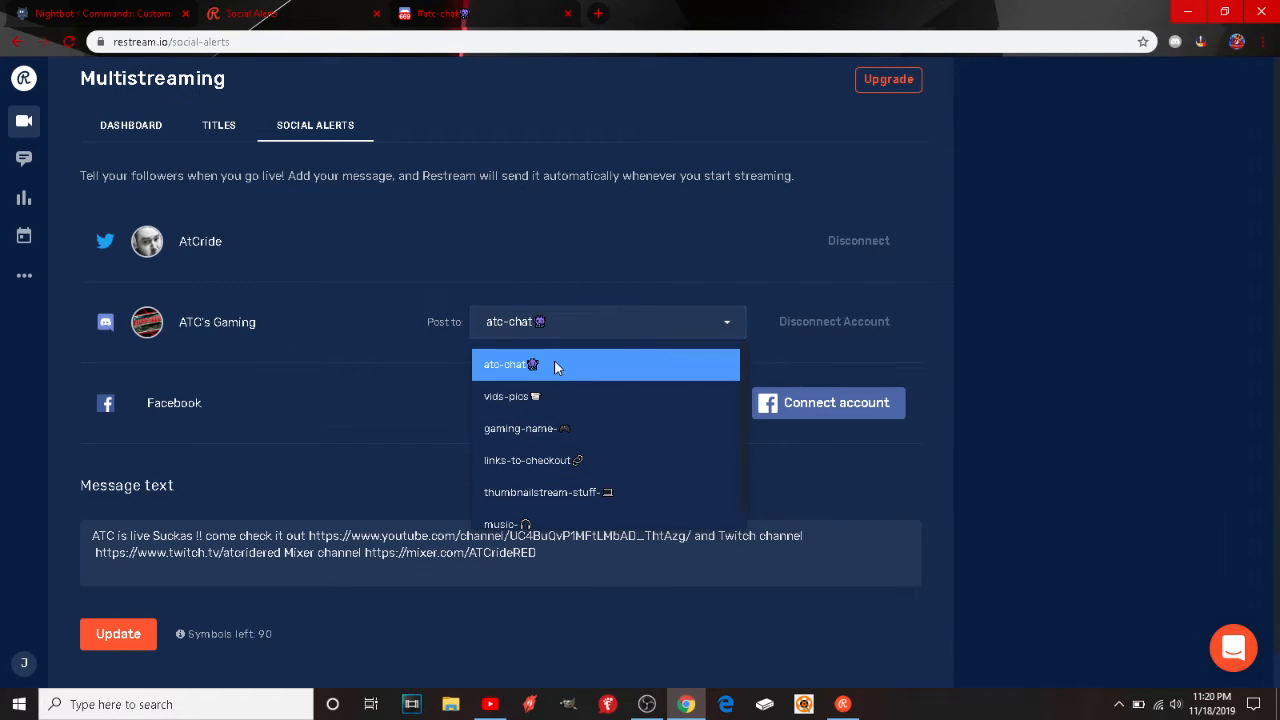
click(986, 315)
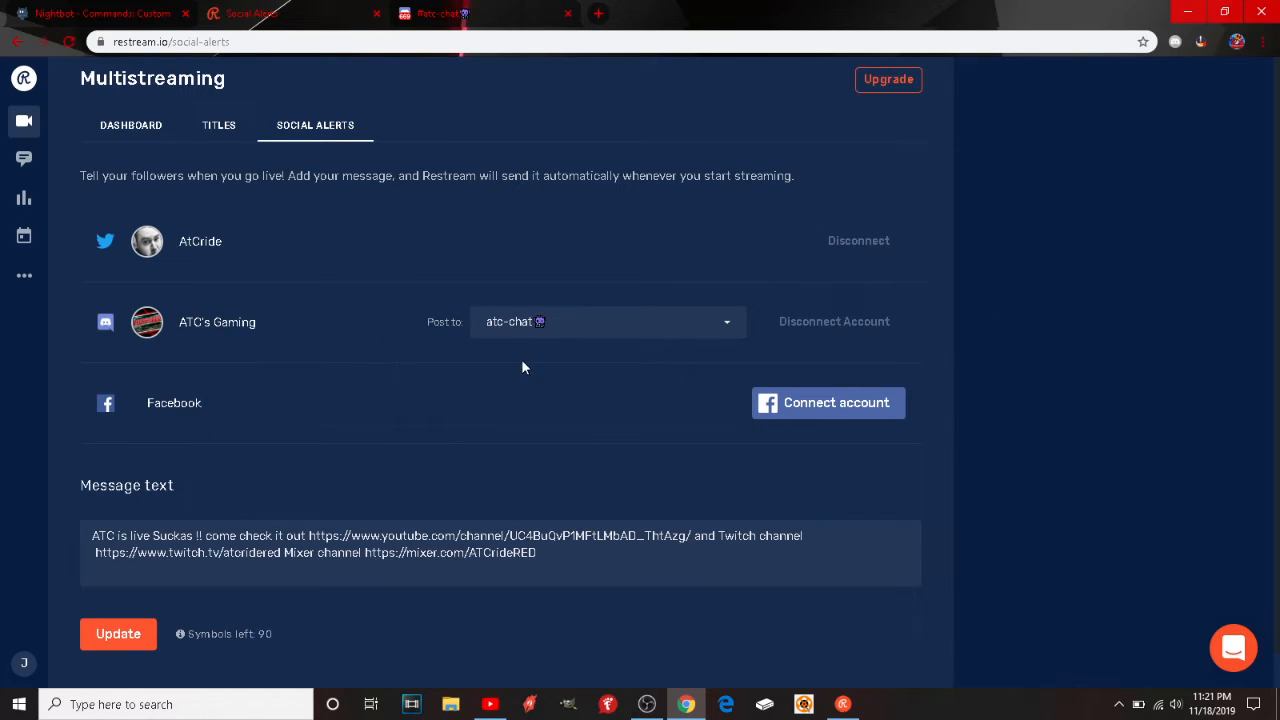
click(728, 332)
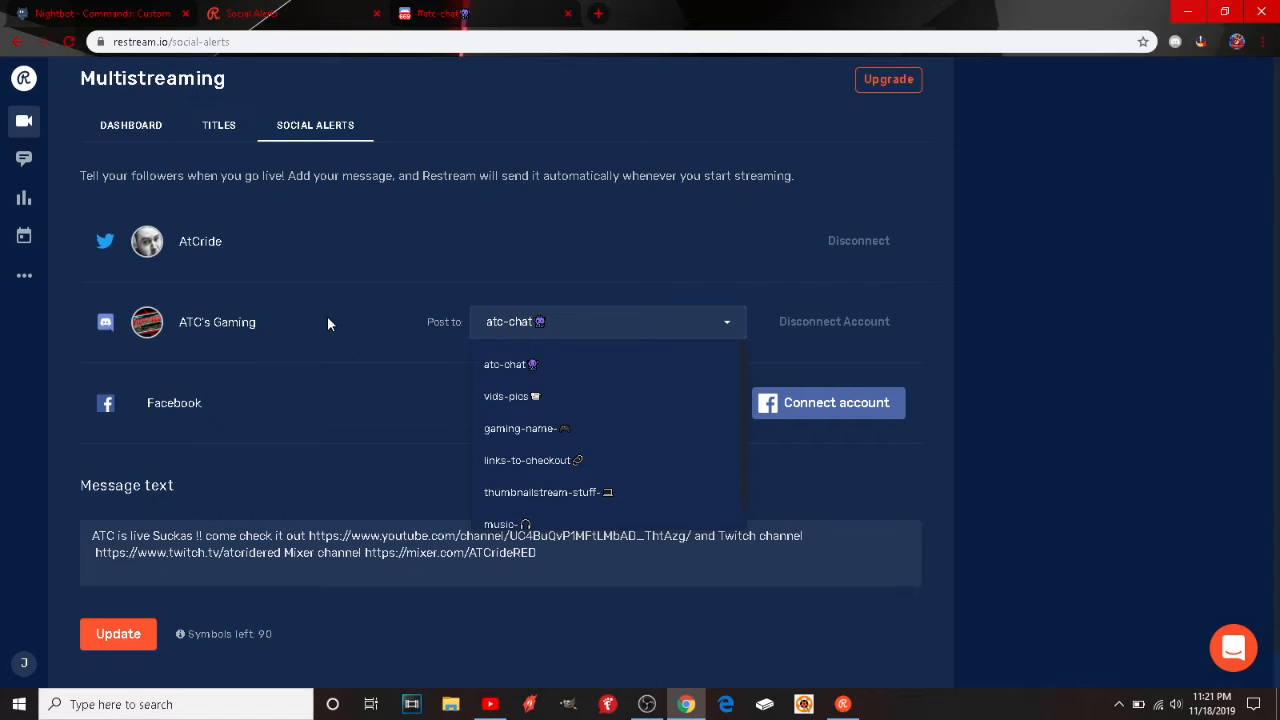
scroll(327, 322, down, 1)
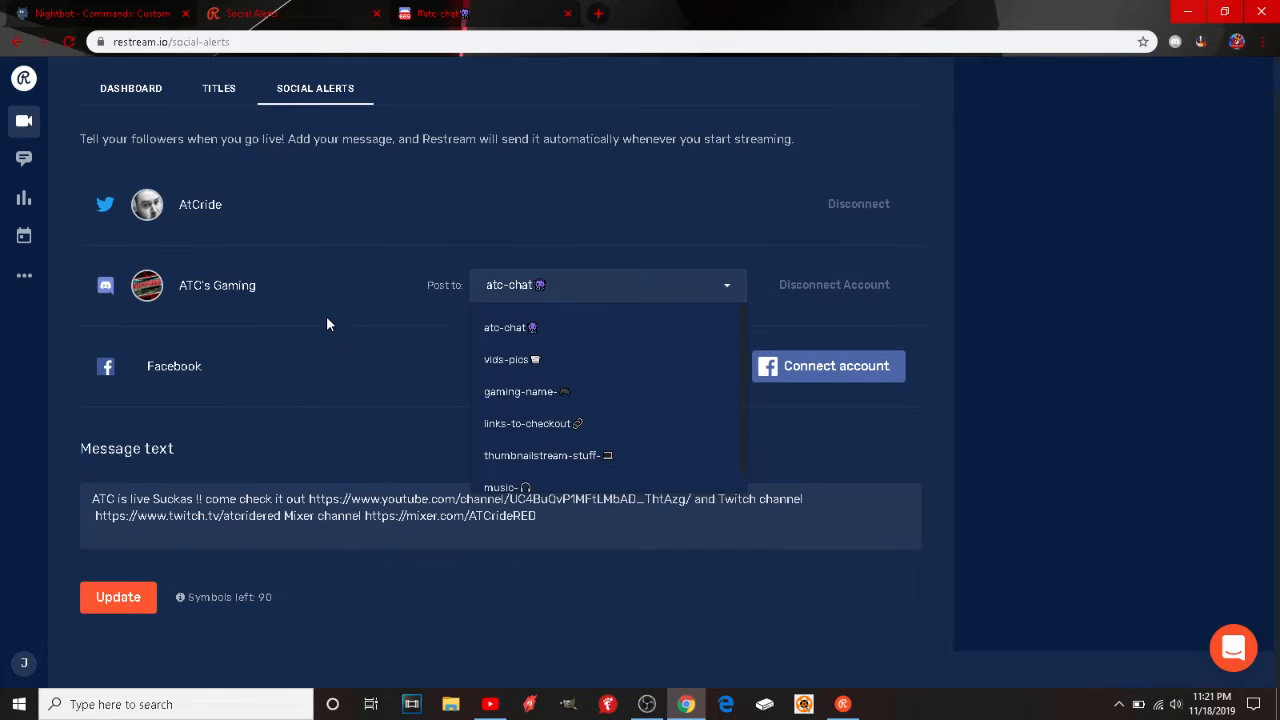
Step: Close the Discord channel list, review the go-live message text, and switch to Nightbot's custom commands
click(576, 624)
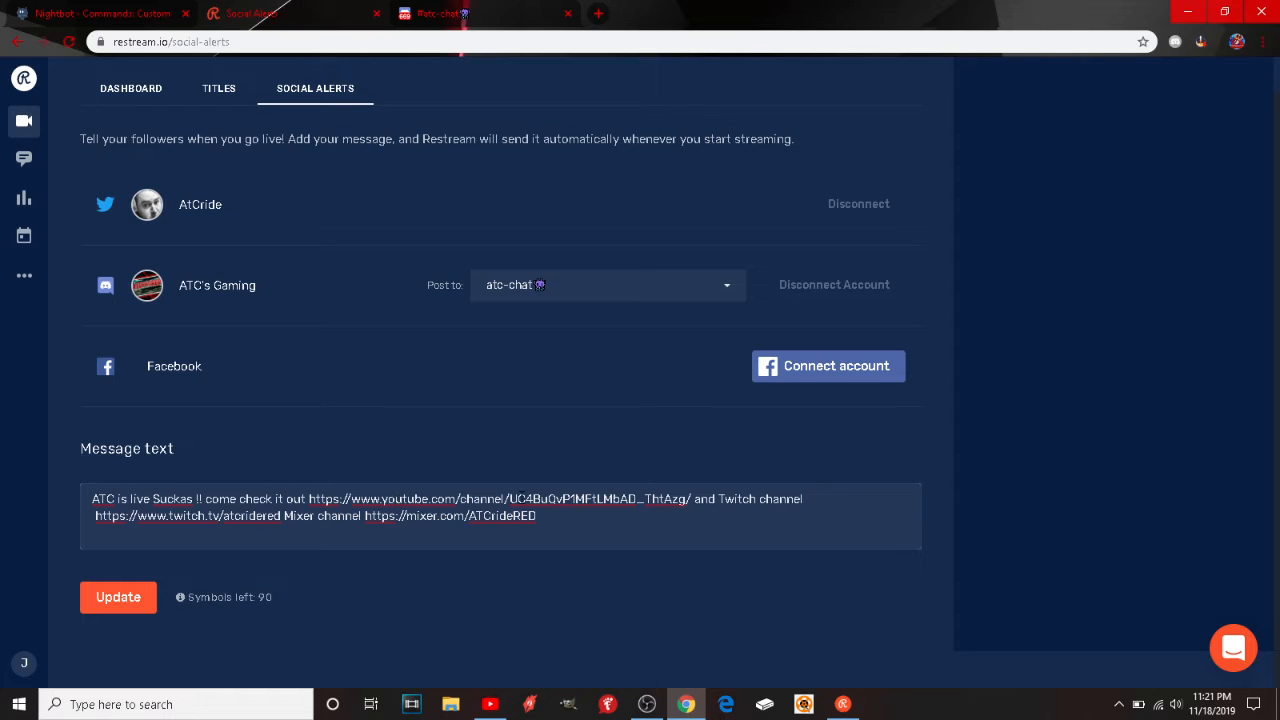
click(804, 508)
click(583, 534)
scroll(490, 463, up, 1)
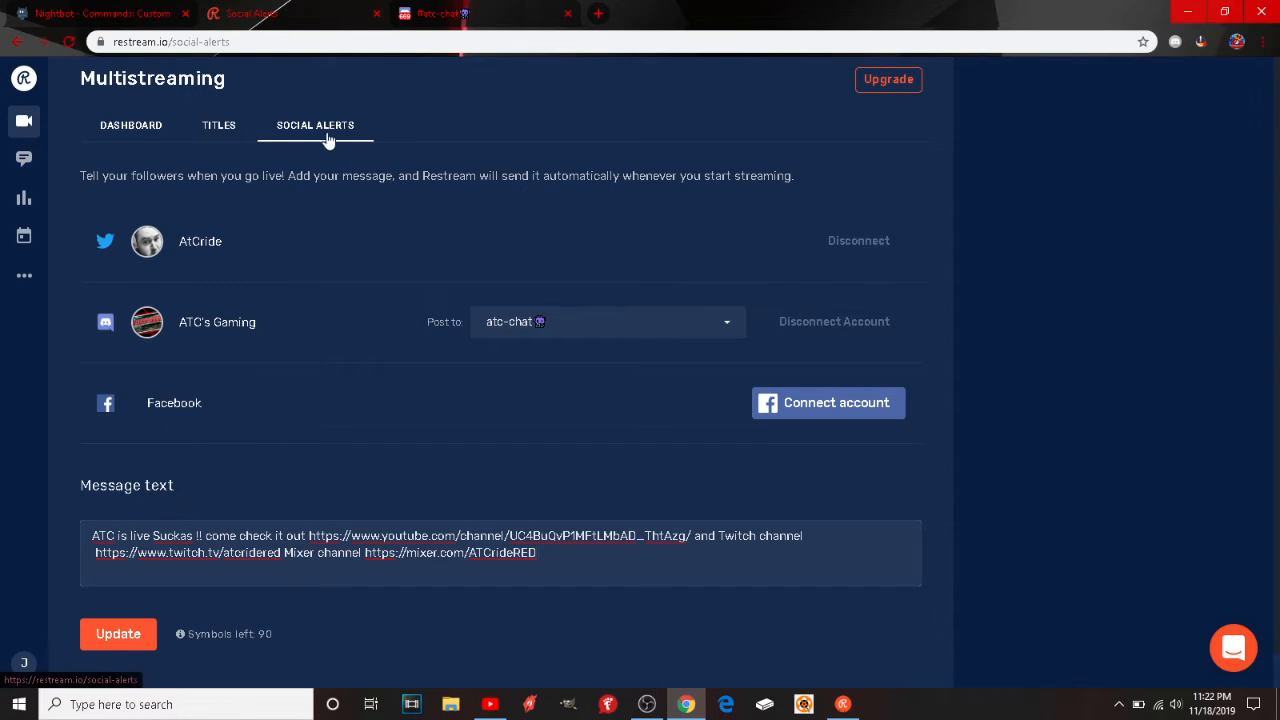
click(110, 17)
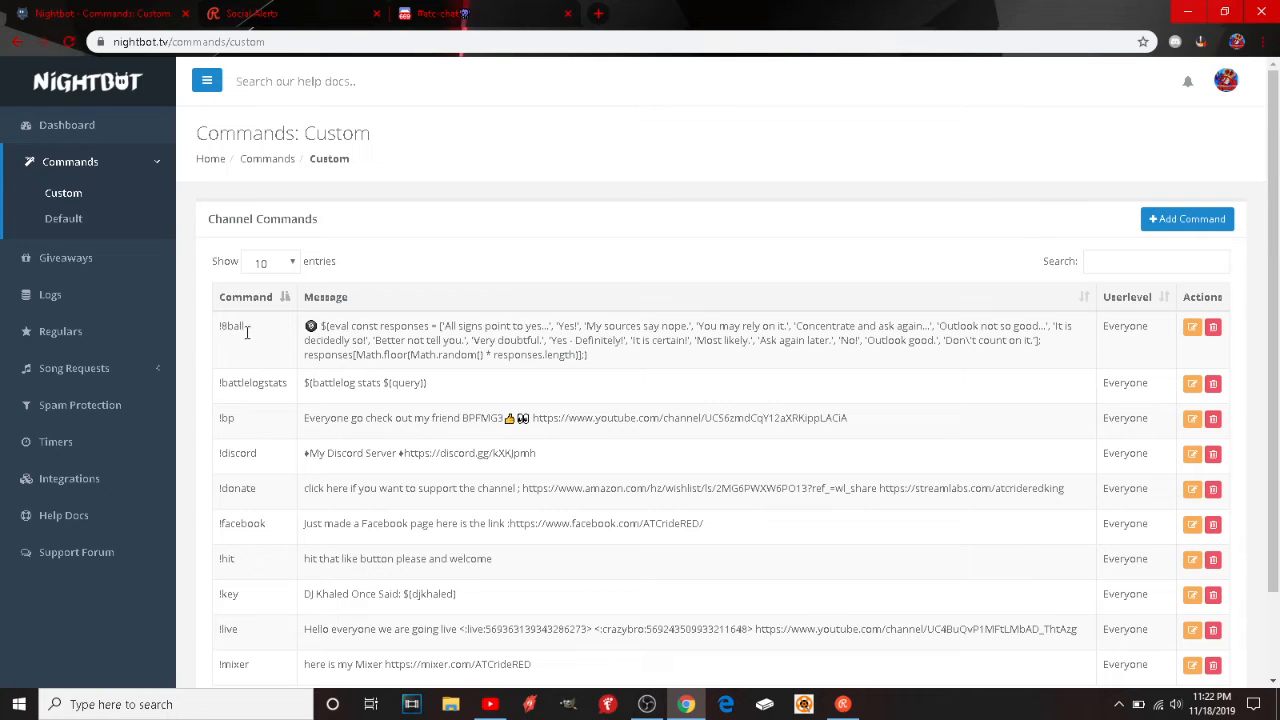
Step: Draft a new custom command called !gogogo with the message "hurry up suckas"
click(1168, 222)
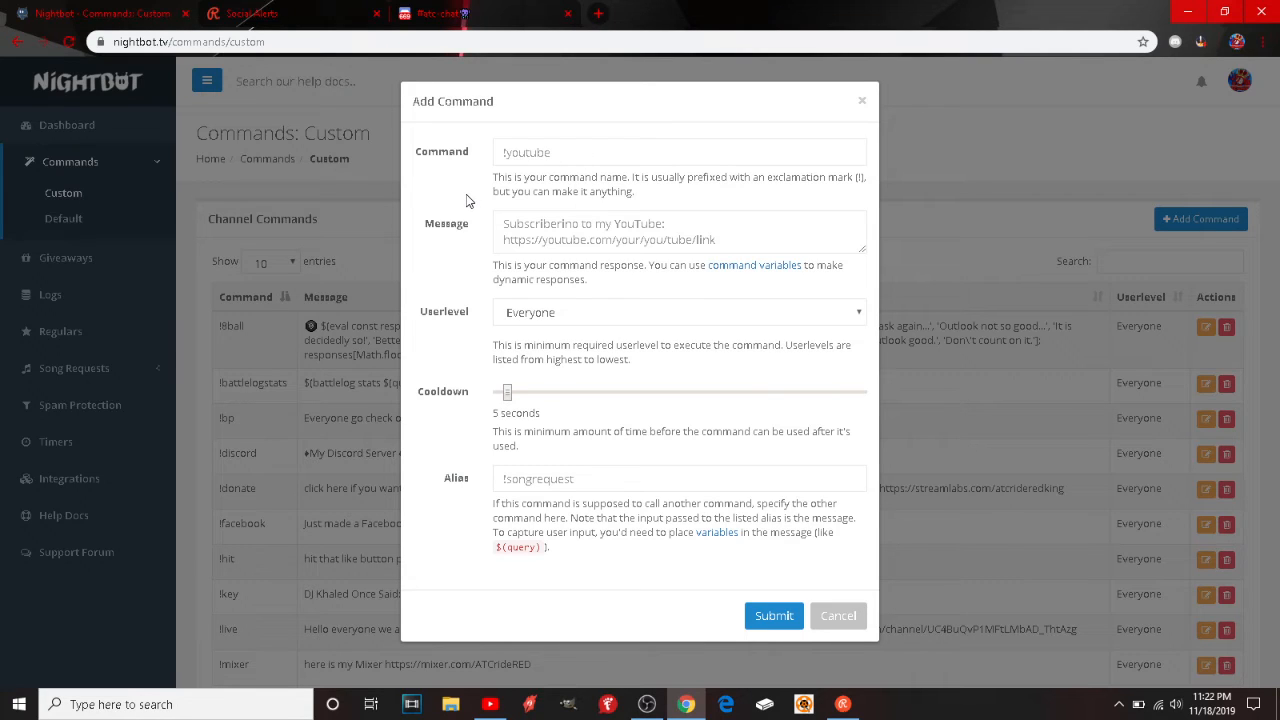
click(556, 152)
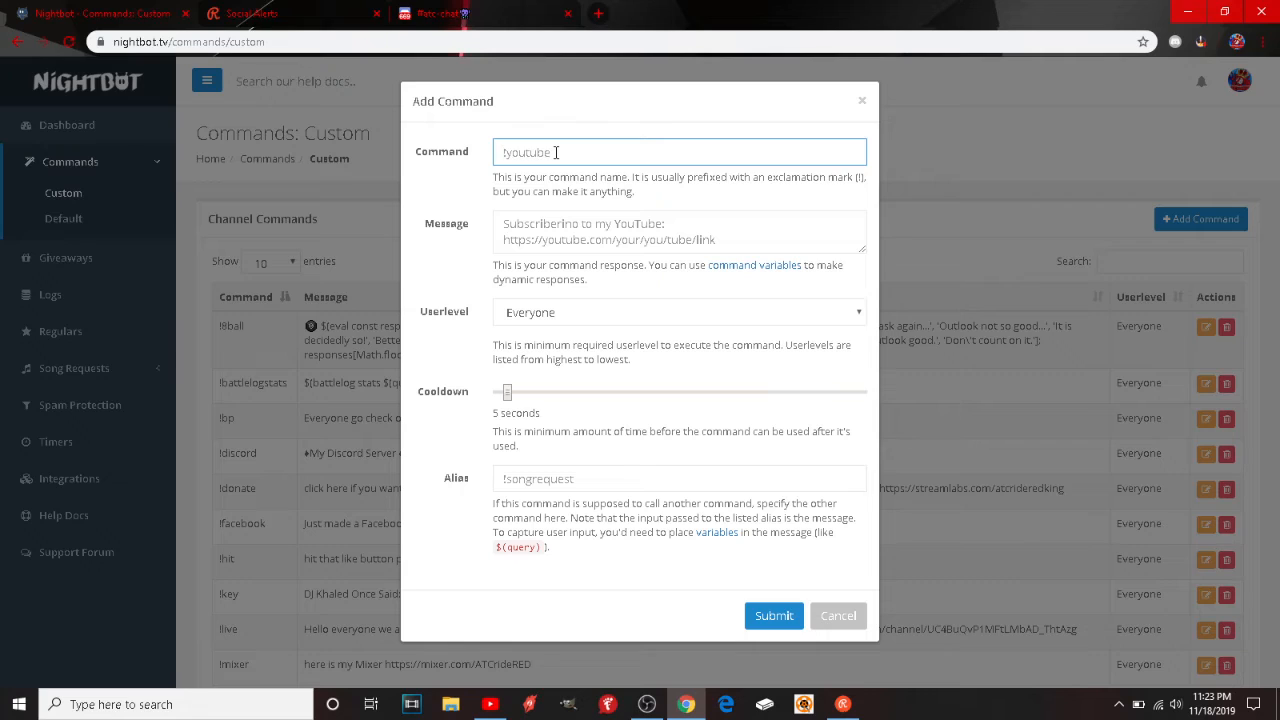
text(!gogogo)
click(735, 239)
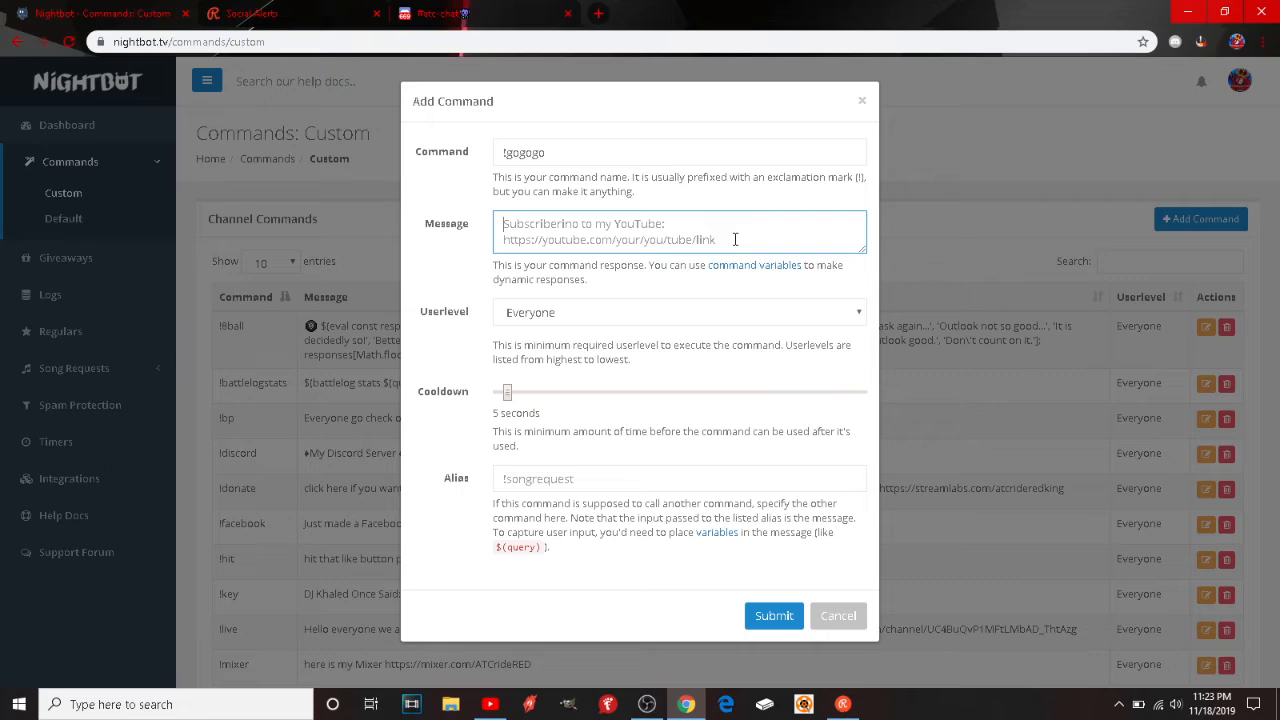
text(hurry )
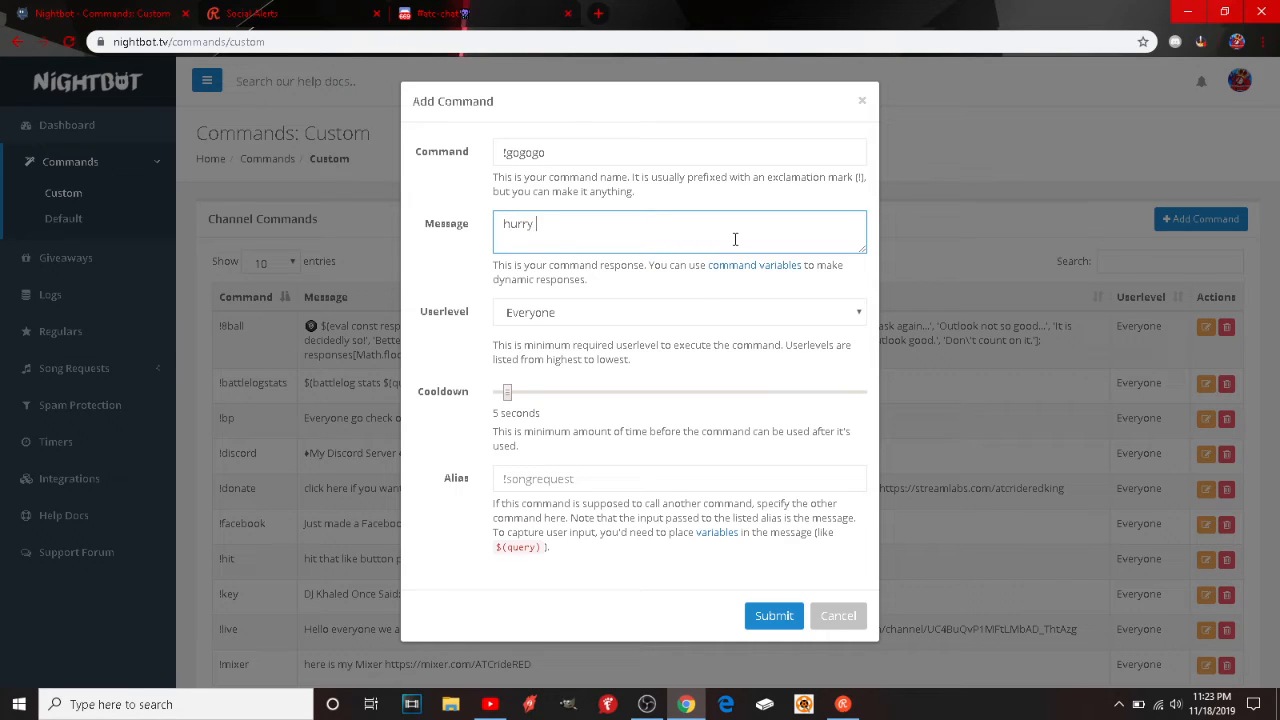
text(up suckas)
Step: Check the userlevels available for the !gogogo command and discard the draft
click(855, 313)
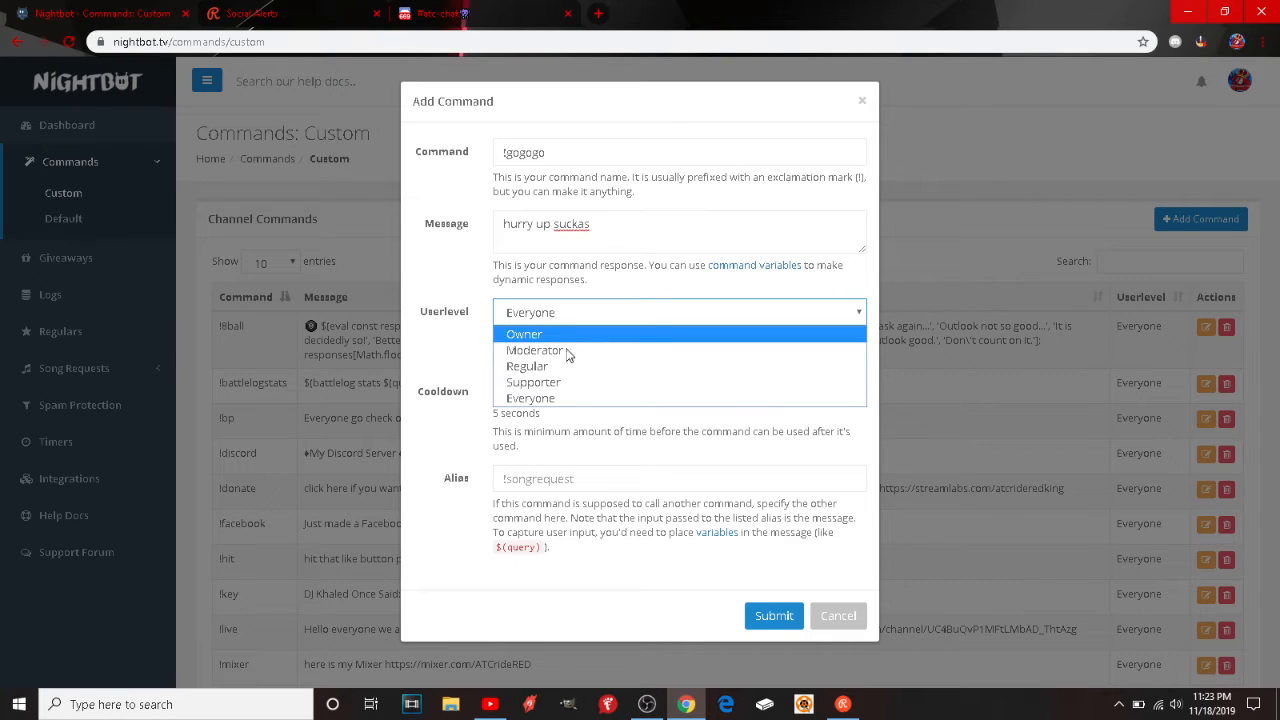
click(460, 352)
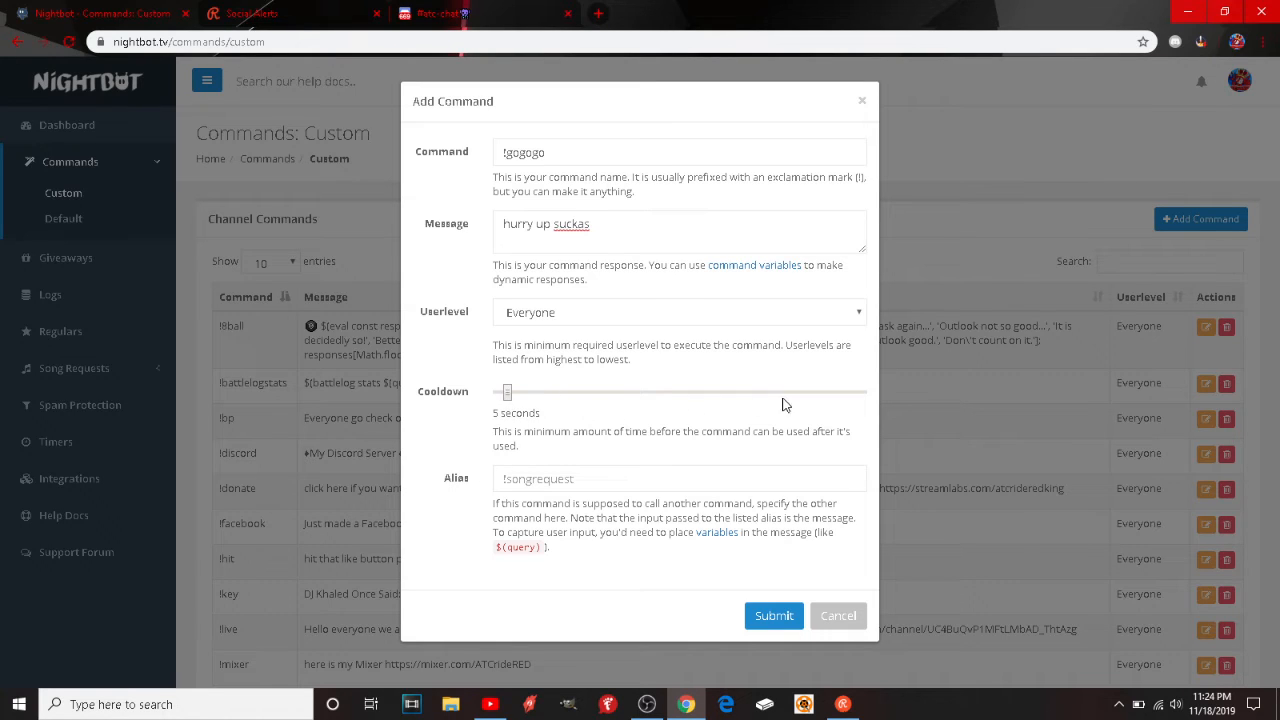
click(840, 616)
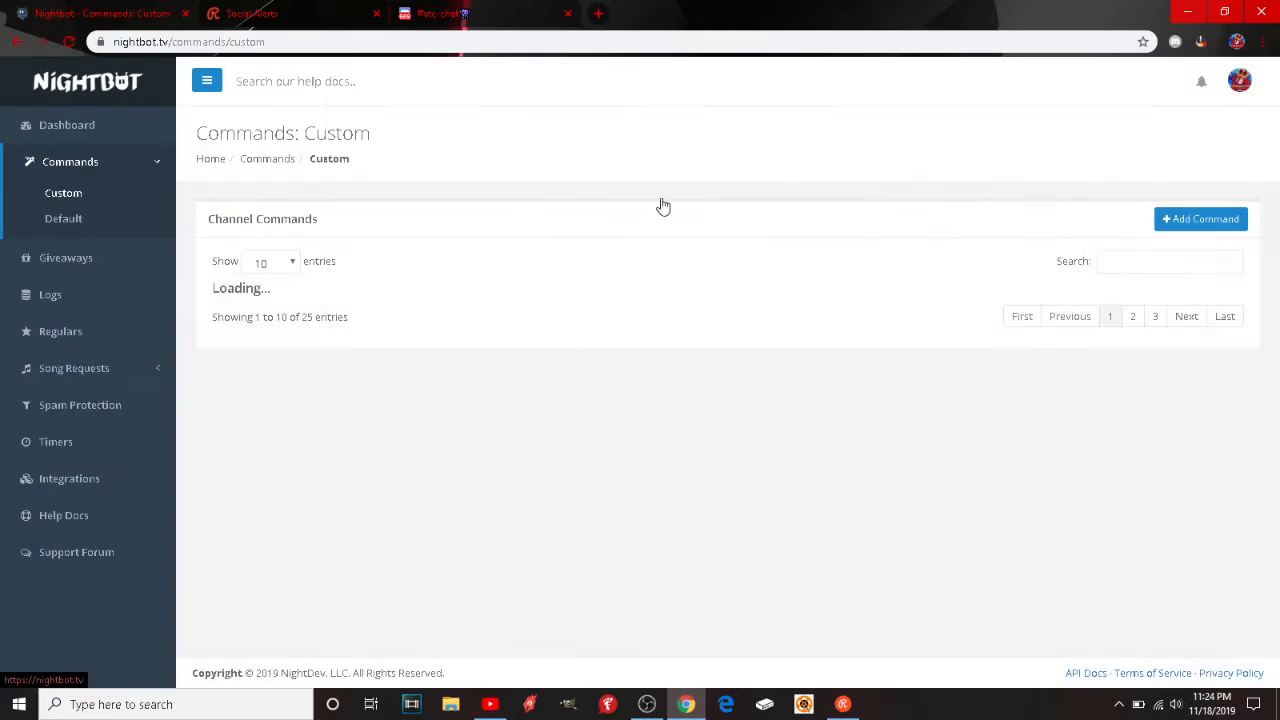
Step: Start another custom command and name it hi, without an exclamation mark
scroll(690, 268, down, 1)
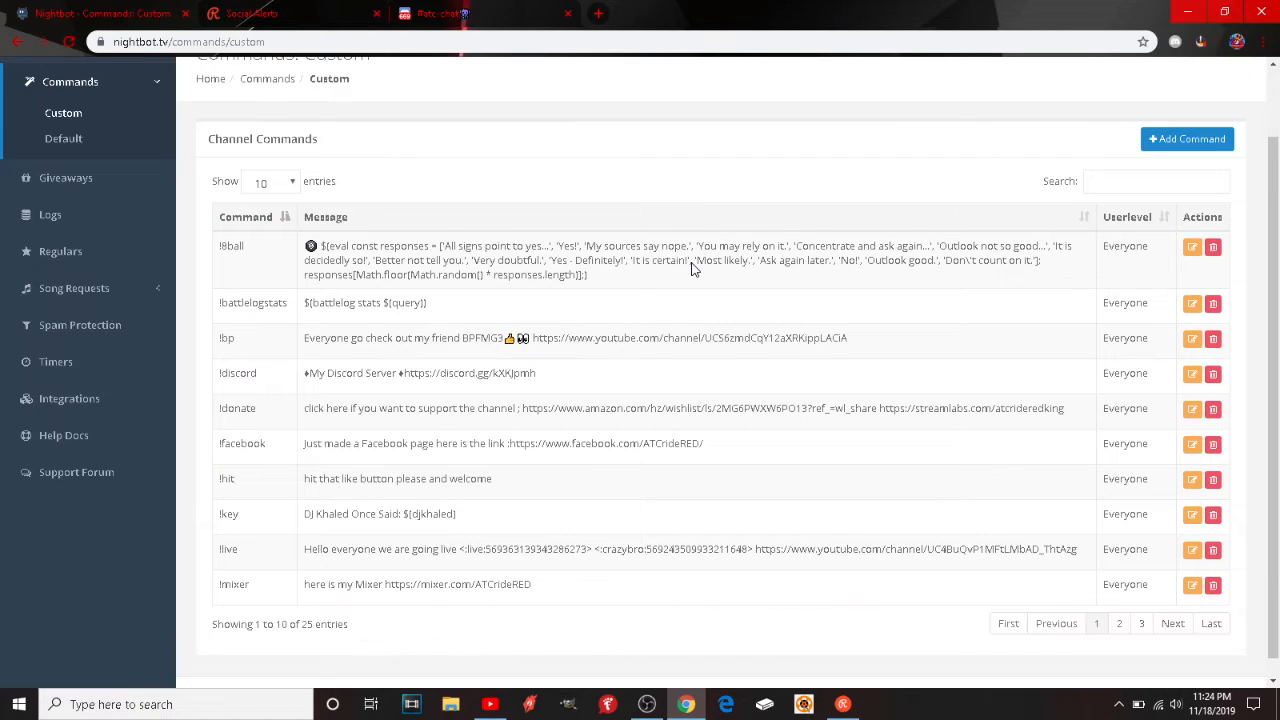
scroll(692, 266, up, 1)
click(1205, 227)
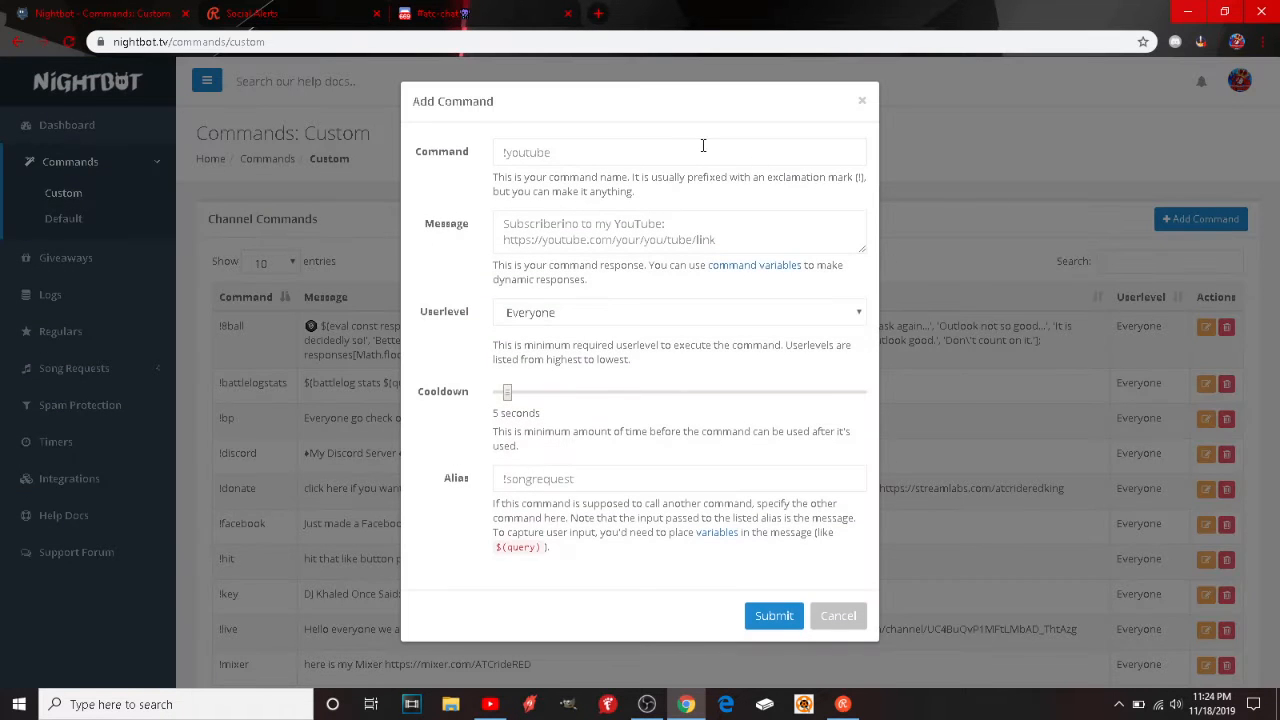
click(572, 154)
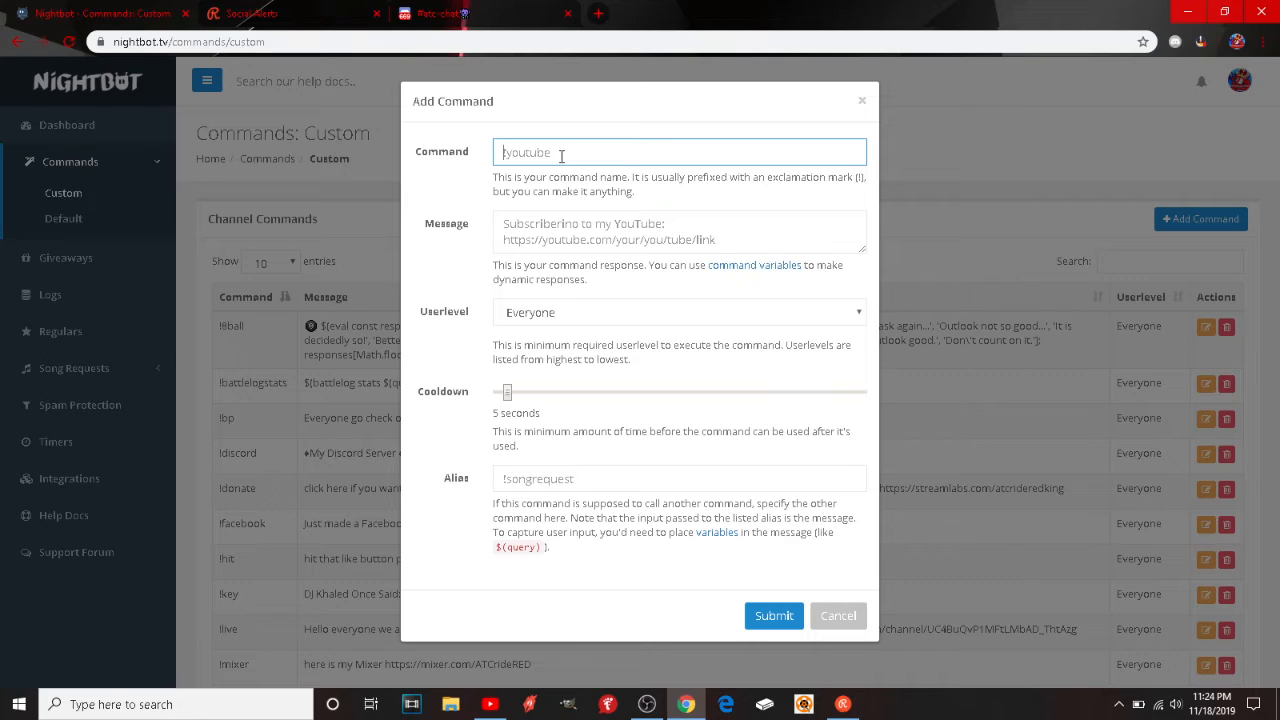
text(!)
key(BackSpace)
text(hi)
Step: Draft a greeting for the hi command that combines hi, the $(user) variable and "how are you", and discard the command
click(737, 240)
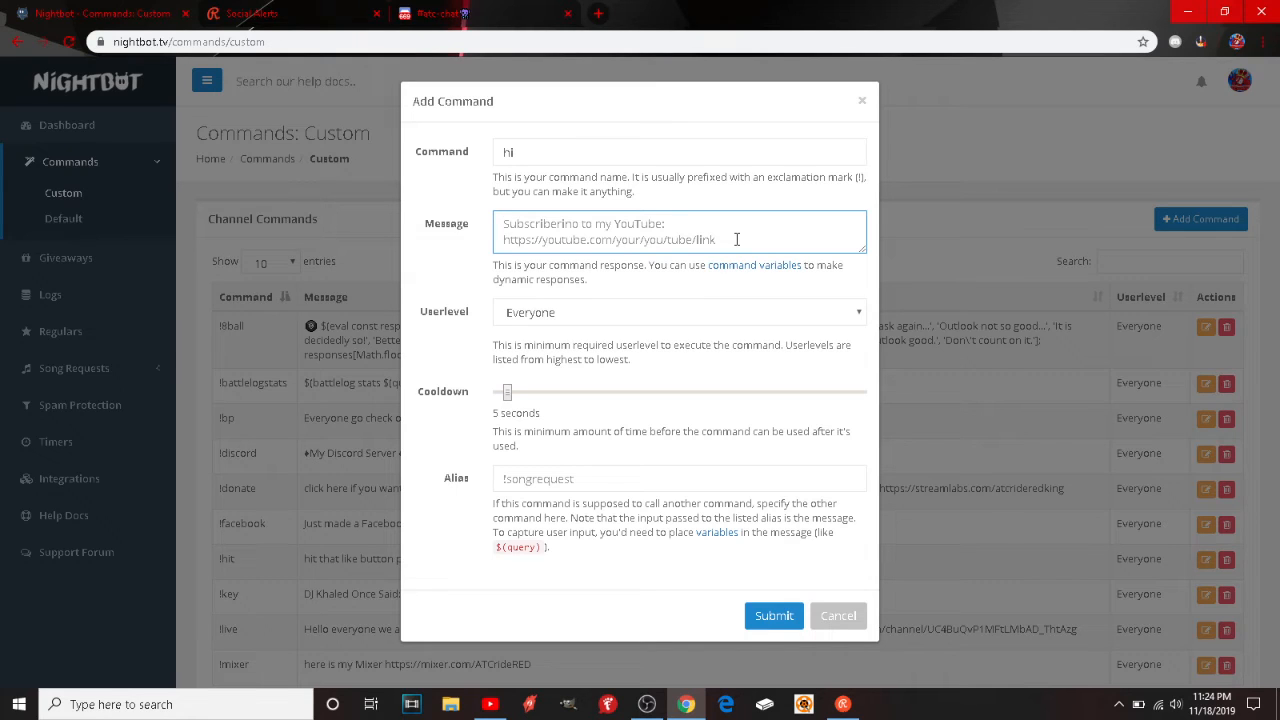
text(hi)
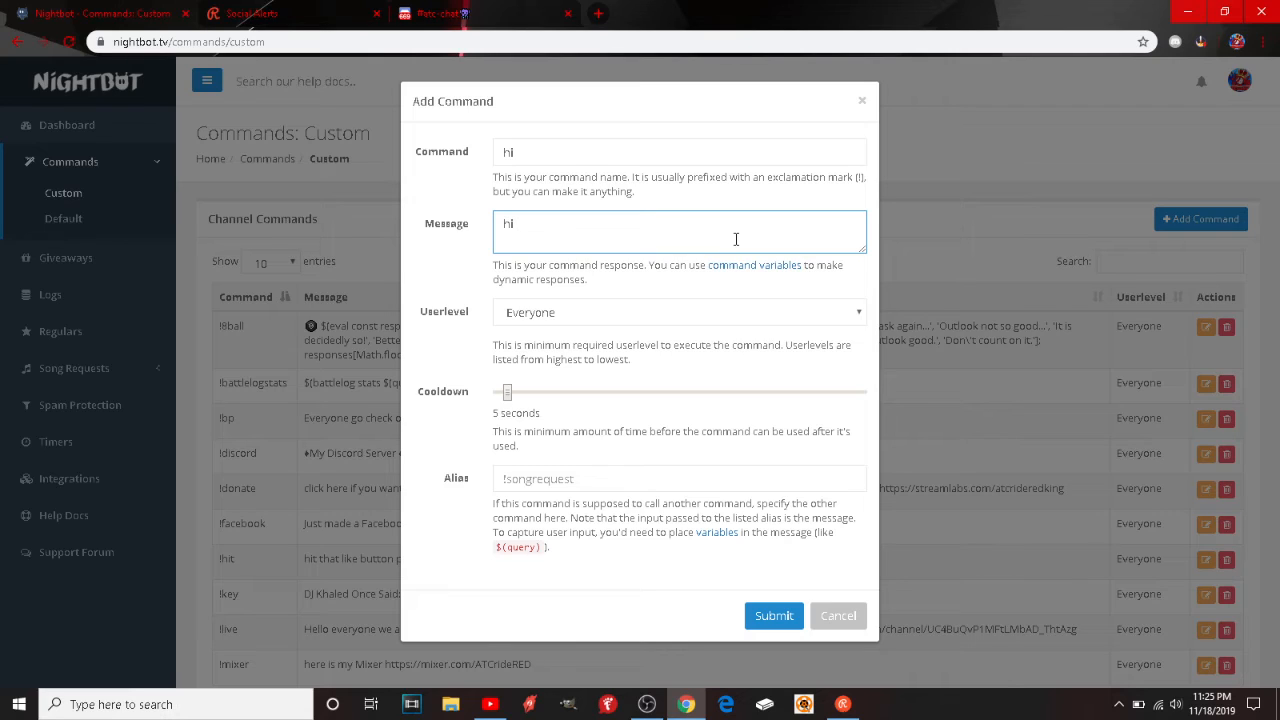
text($)
text(()
text(user)
text())
text( how are )
text(you)
text(@)
click(838, 616)
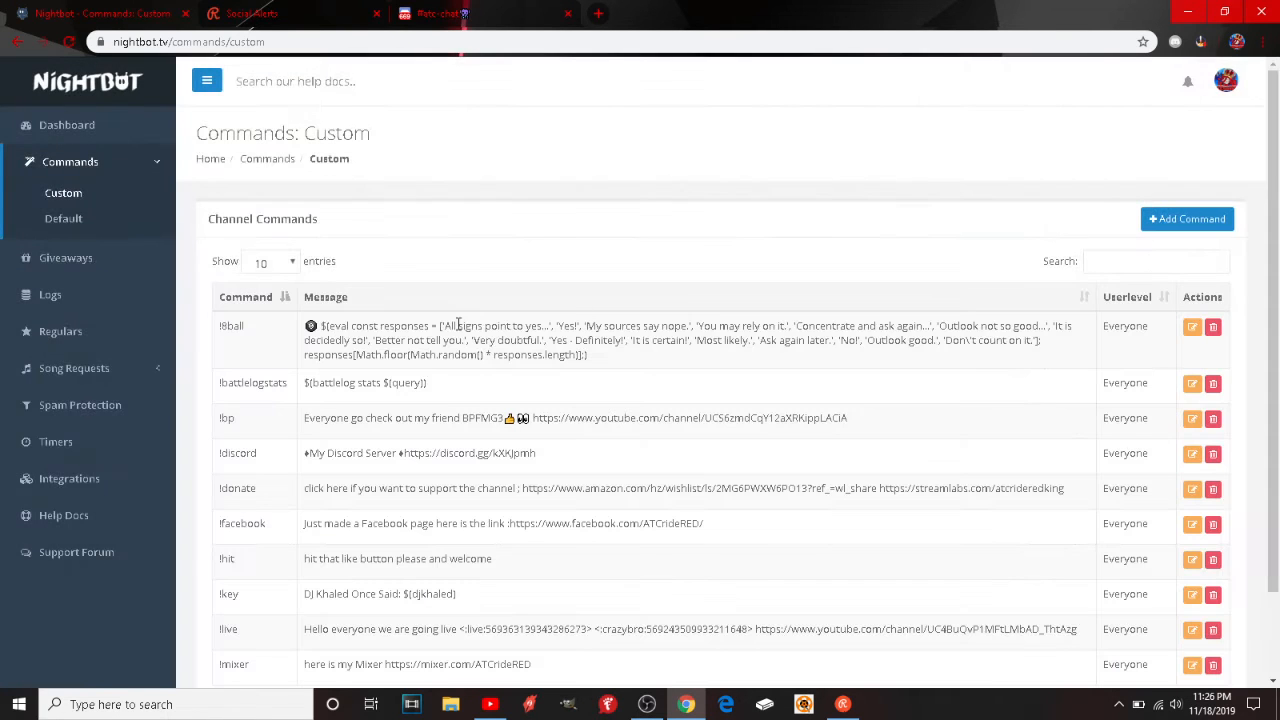
Step: Go to the timers and draft a new timer named atc with the message "join my discord"
scroll(478, 263, down, 2)
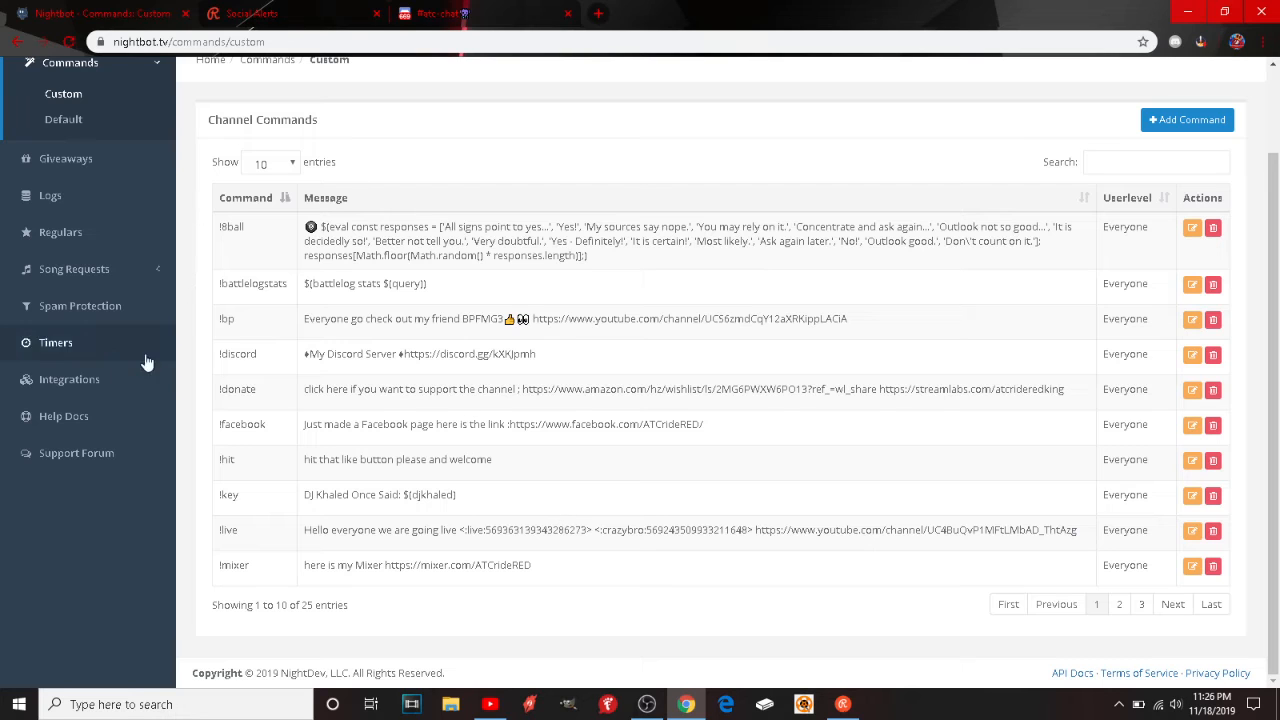
click(79, 343)
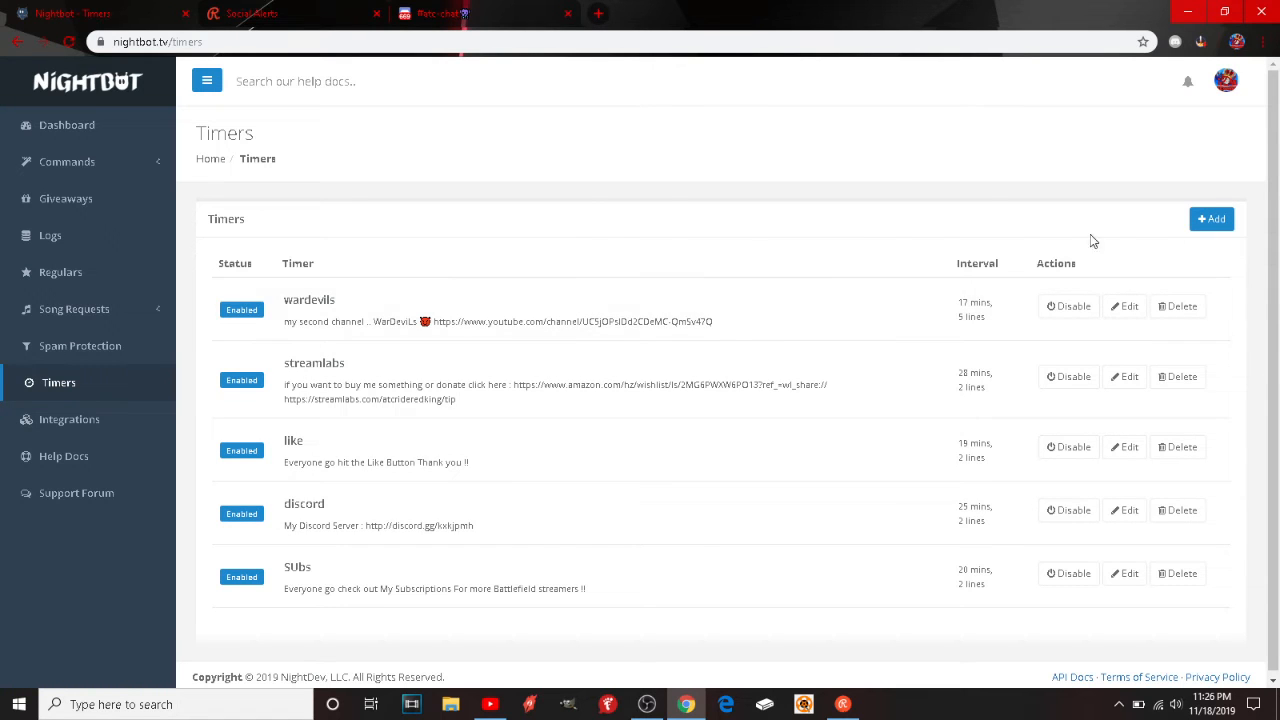
click(1208, 222)
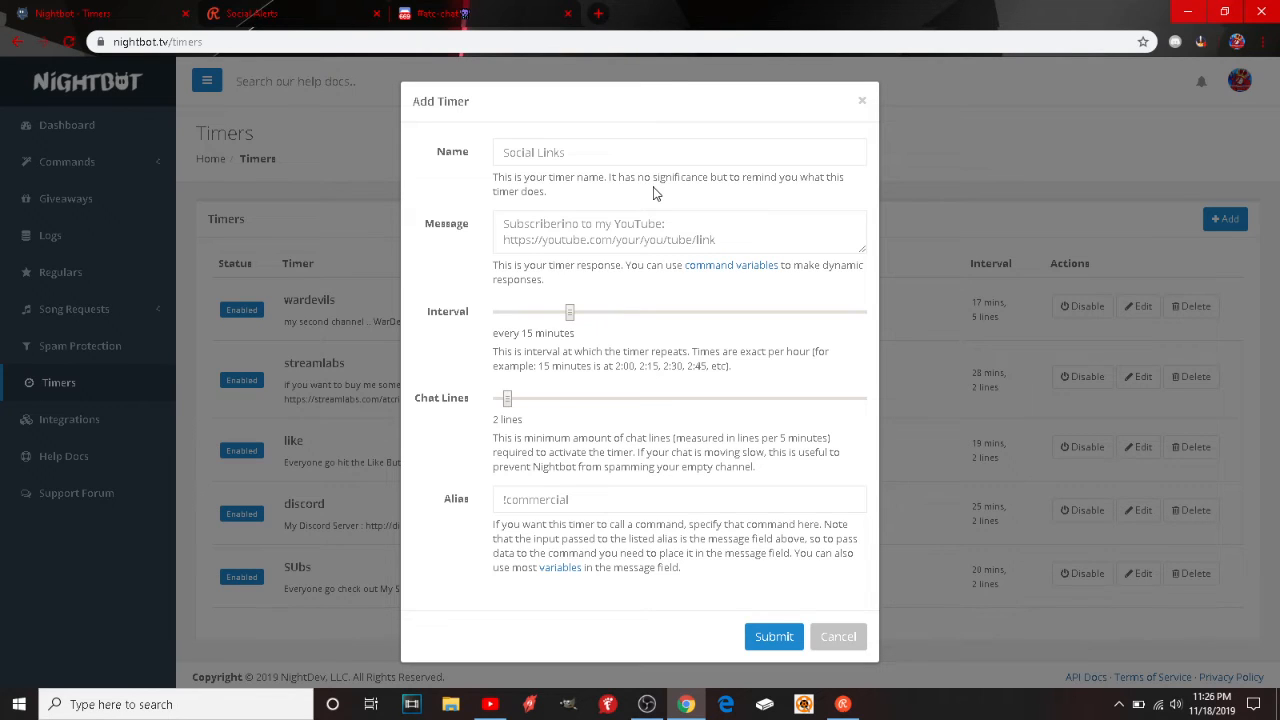
click(572, 152)
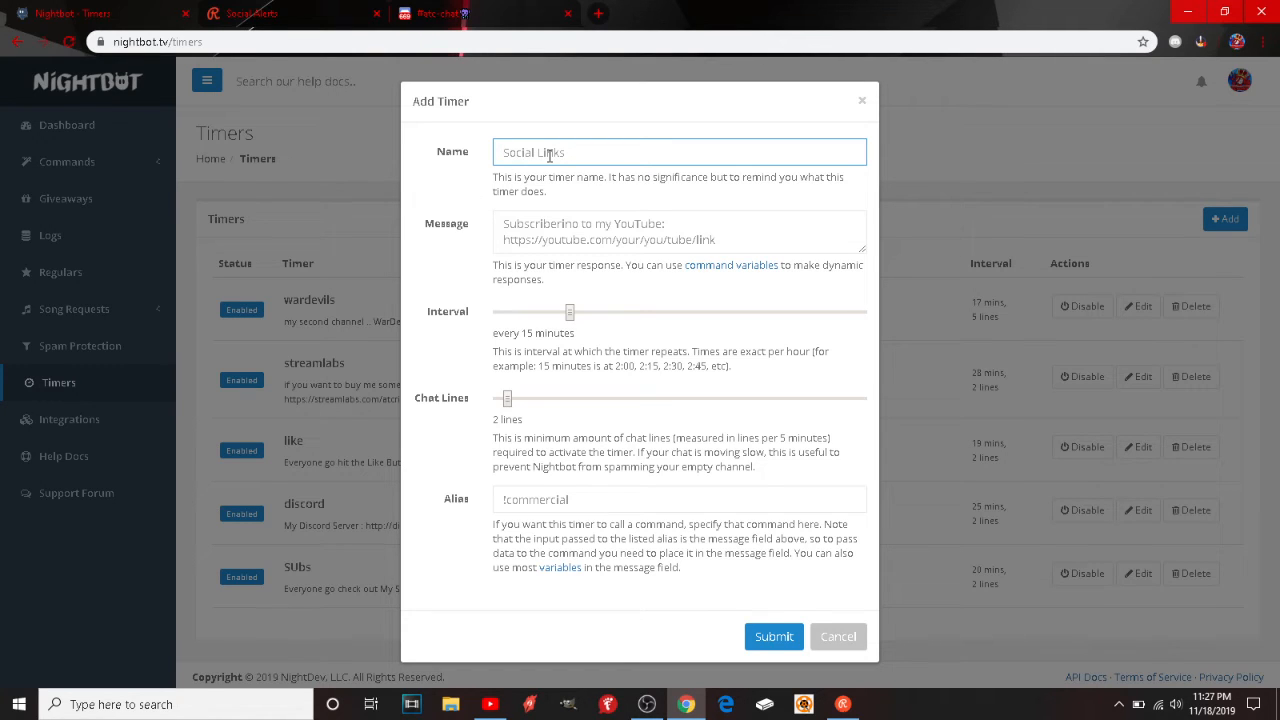
text(atc)
click(668, 229)
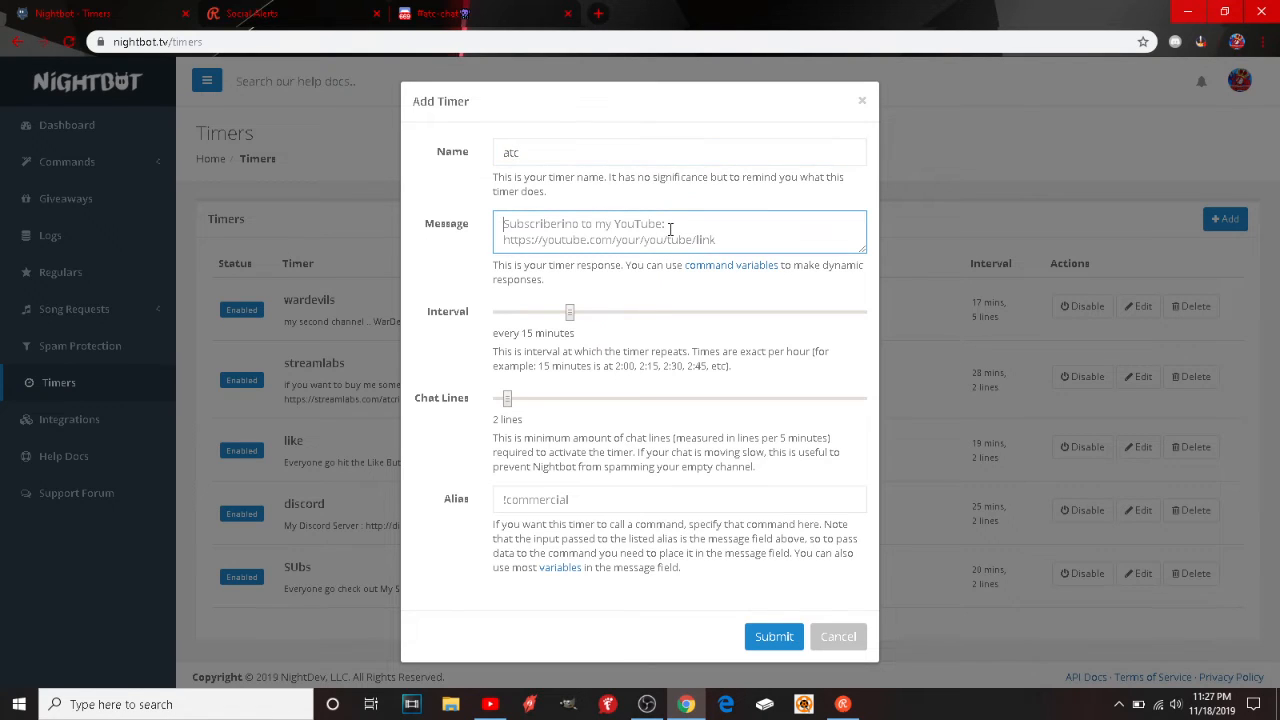
text(join my)
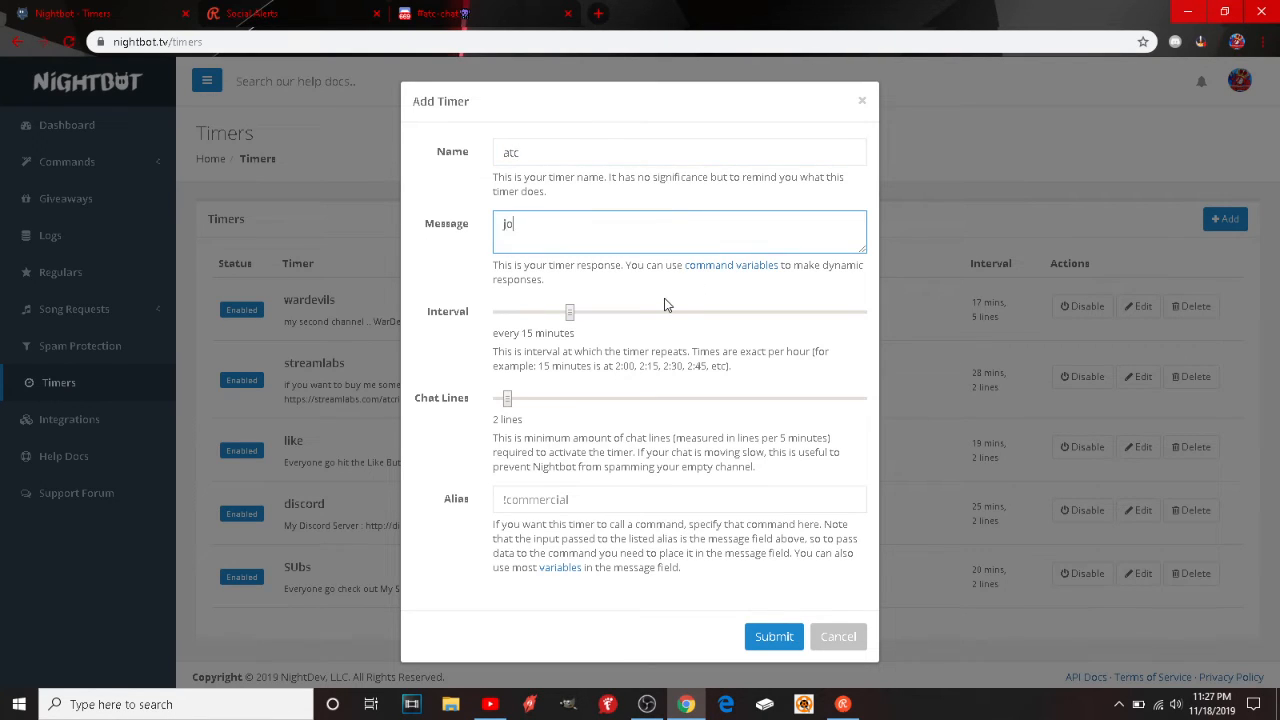
text( discord)
Step: Try several repeat intervals for the atc timer, including every 34 minutes, and discard the timer
drag(569, 313, 690, 330)
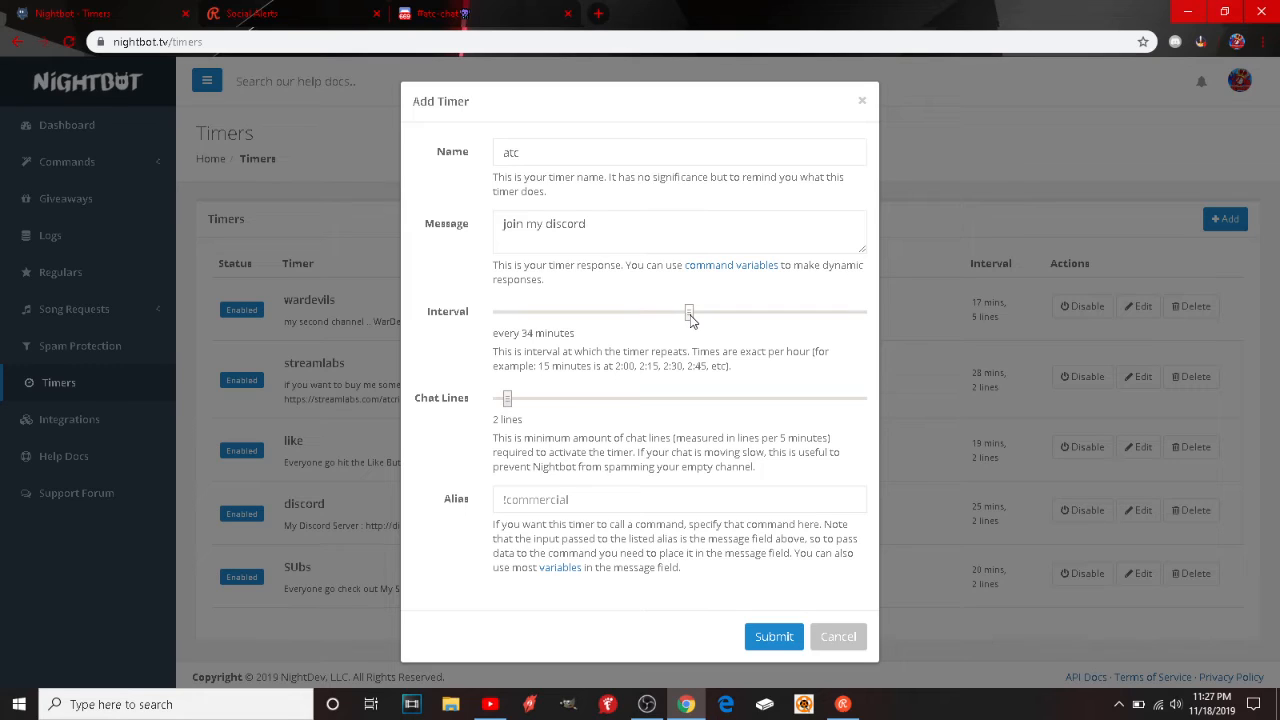
click(548, 314)
click(520, 315)
drag(520, 316, 635, 318)
drag(636, 318, 670, 318)
click(834, 638)
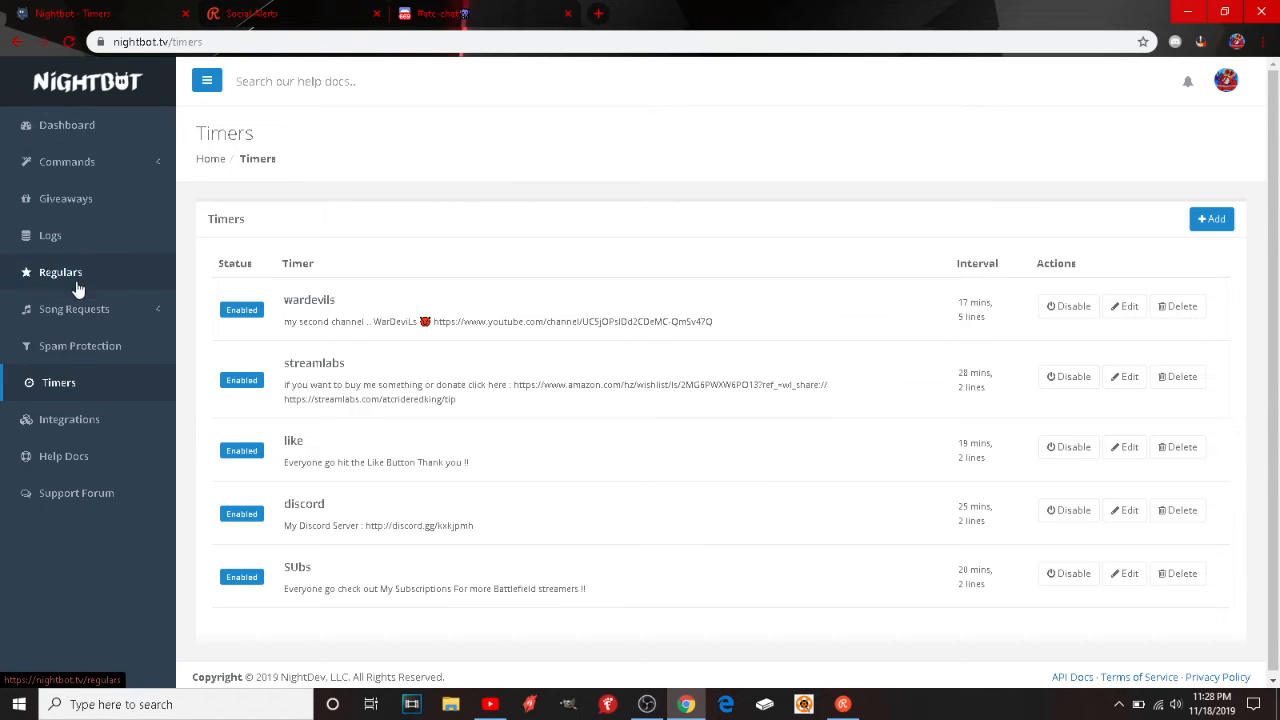
Step: Open Nightbot's default commands and review which ones are enabled and what they do
click(80, 166)
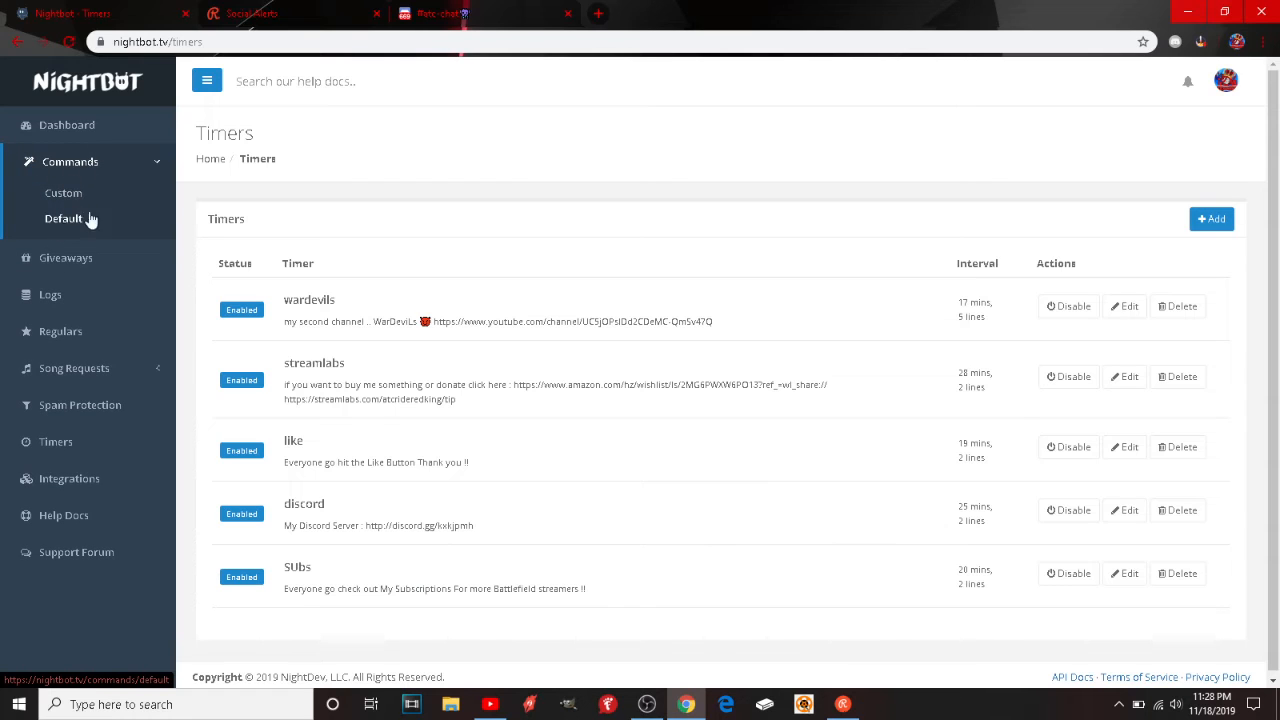
click(58, 220)
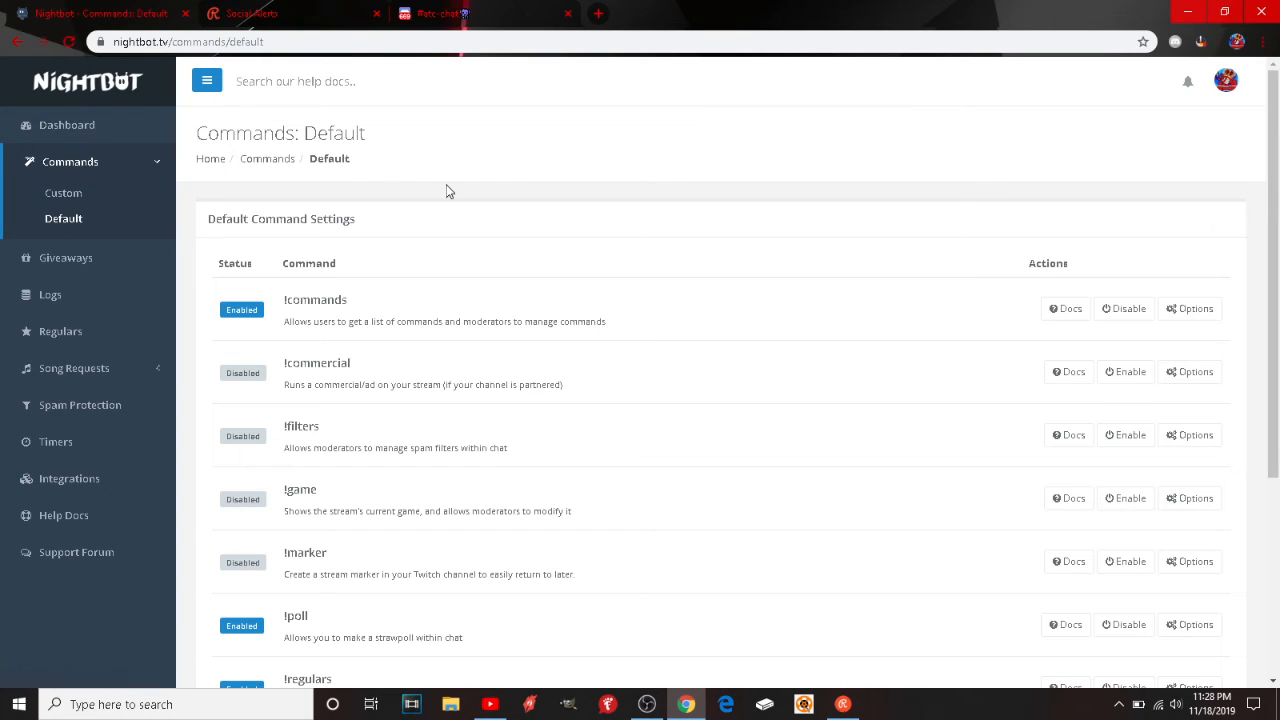
scroll(634, 348, down, 1)
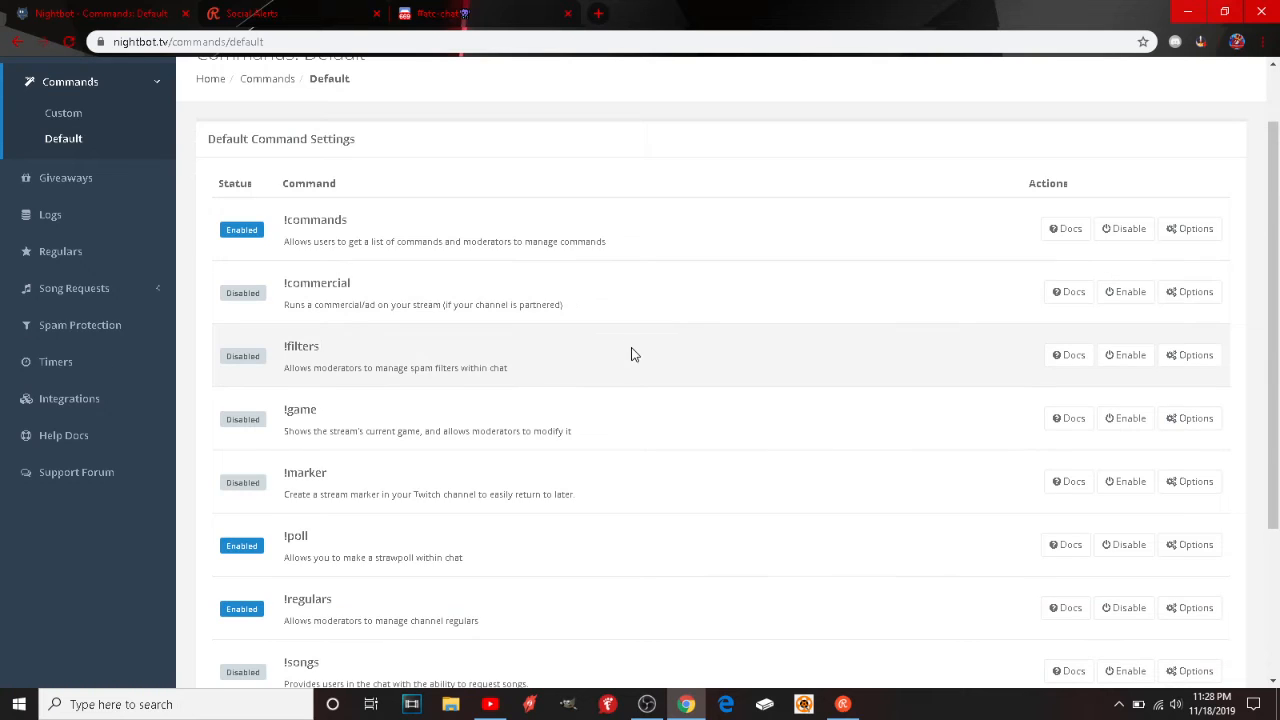
scroll(650, 330, up, 1)
scroll(669, 314, down, 2)
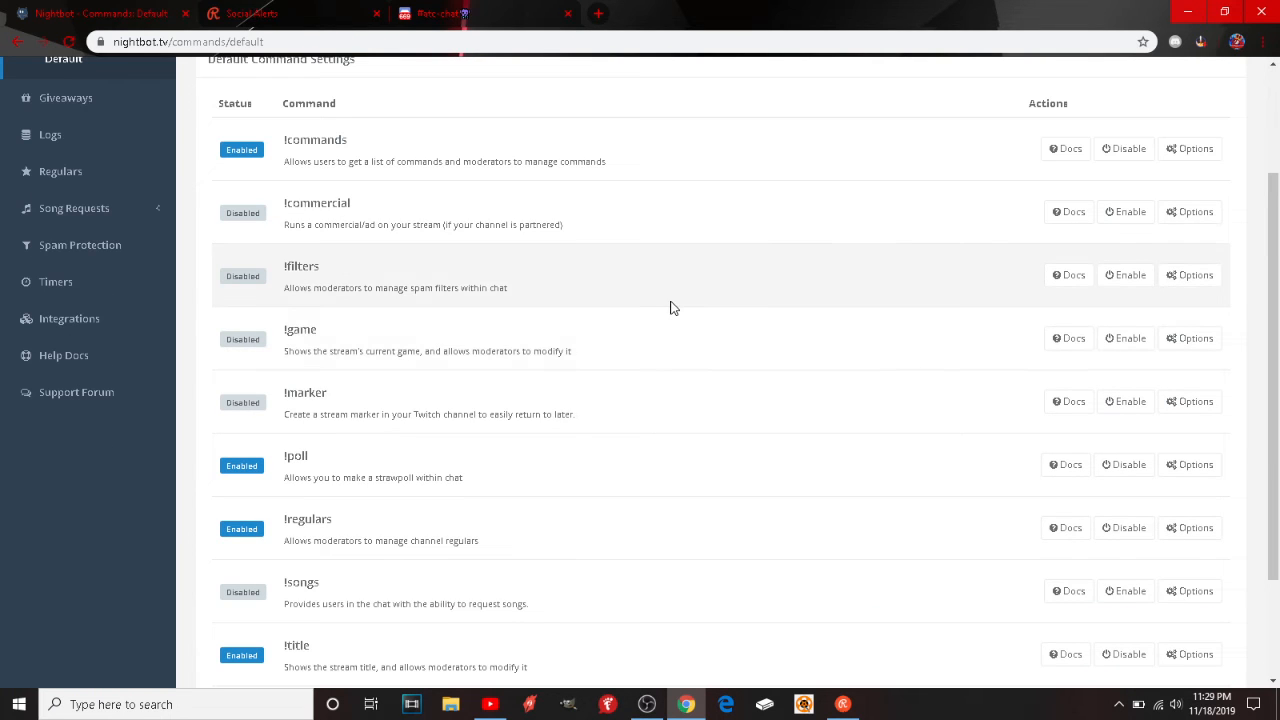
scroll(669, 383, down, 1)
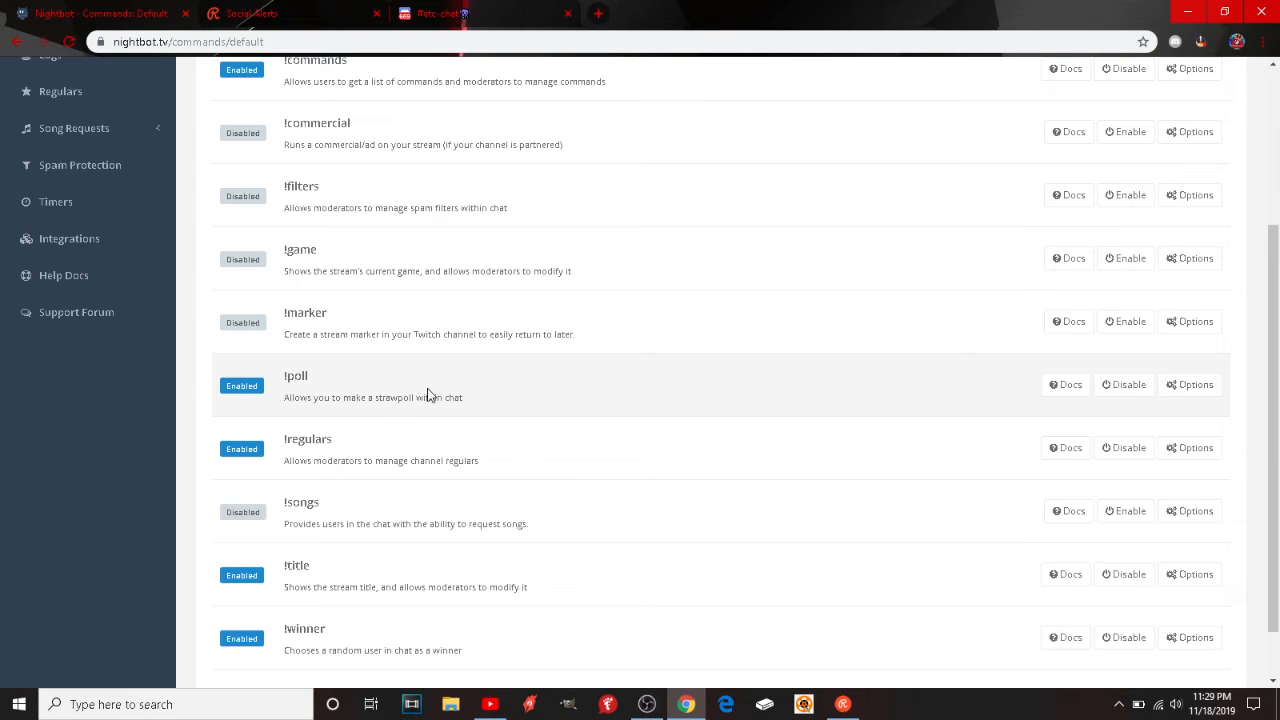
Step: Check the !poll command's userlevel and cooldown options without changing them, and review the remaining default commands through !winner
click(1195, 385)
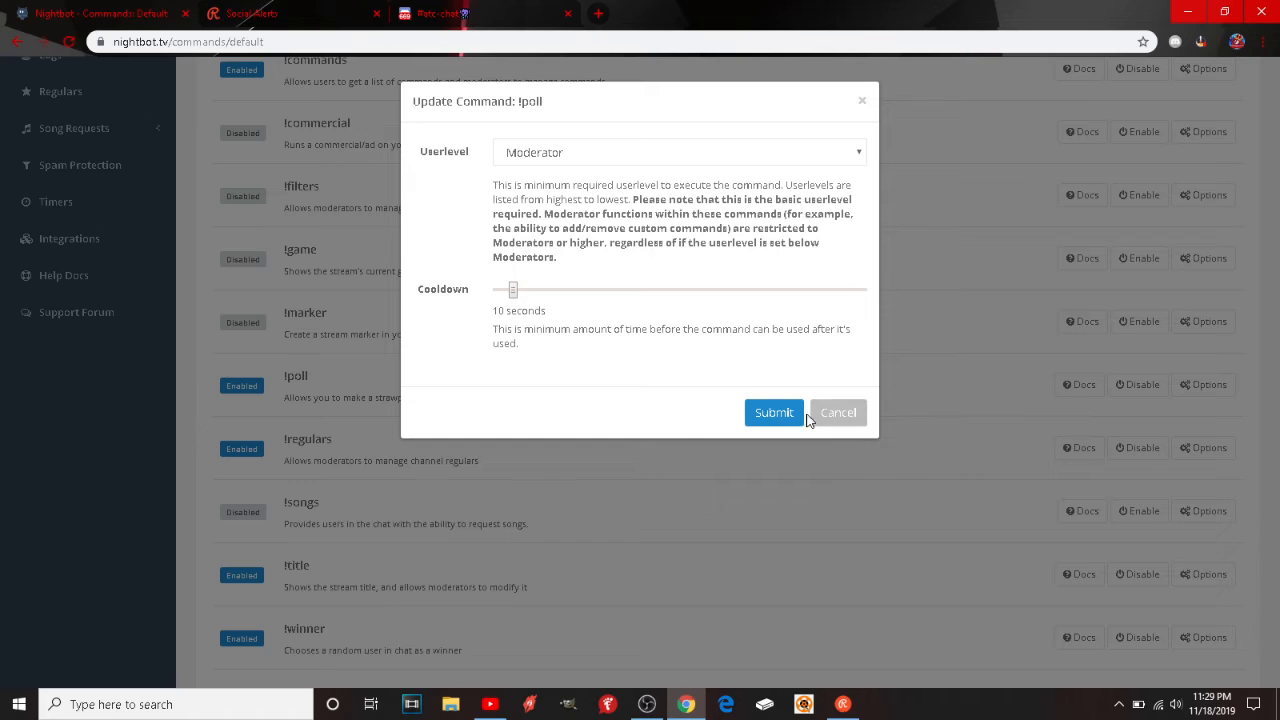
click(835, 418)
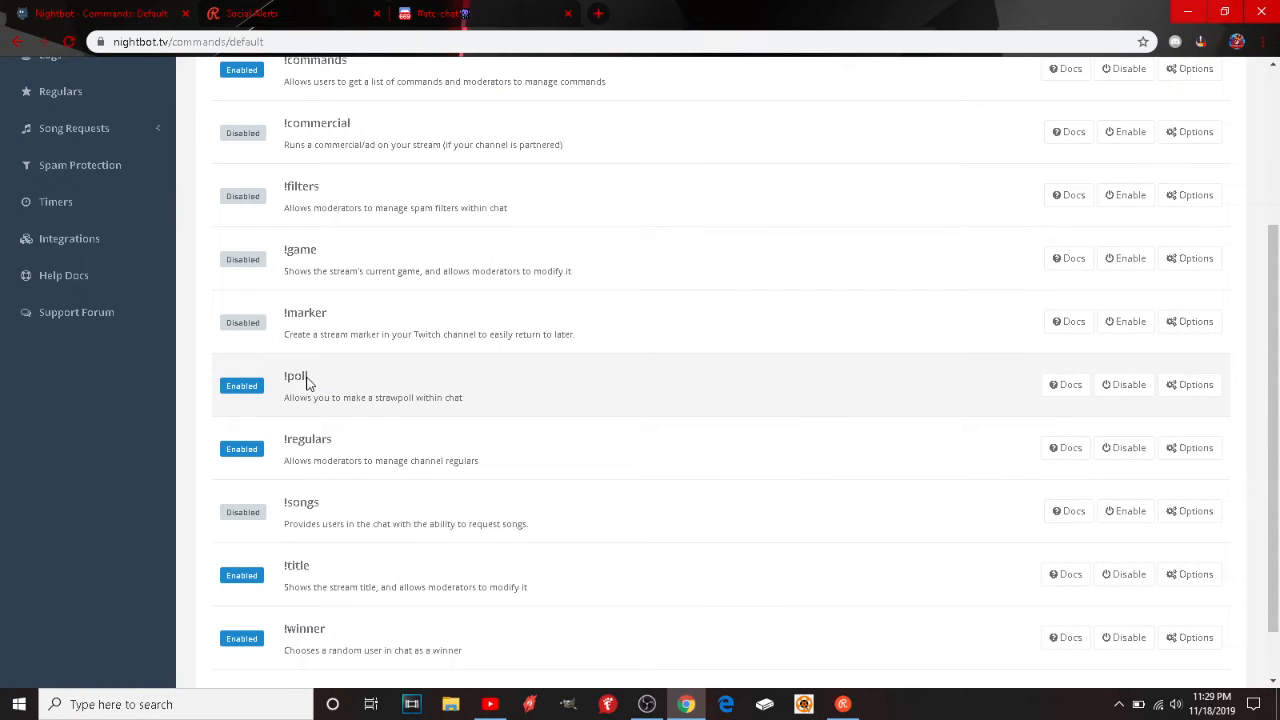
scroll(214, 350, up, 1)
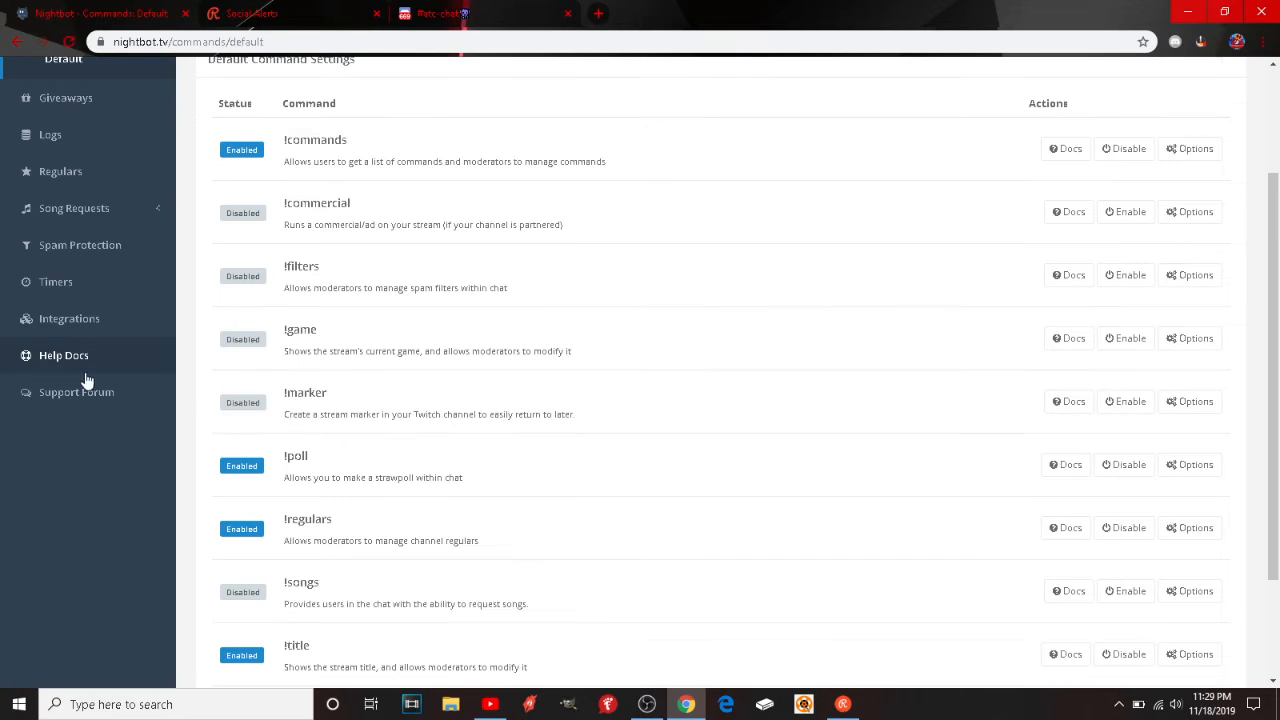
scroll(63, 365, up, 1)
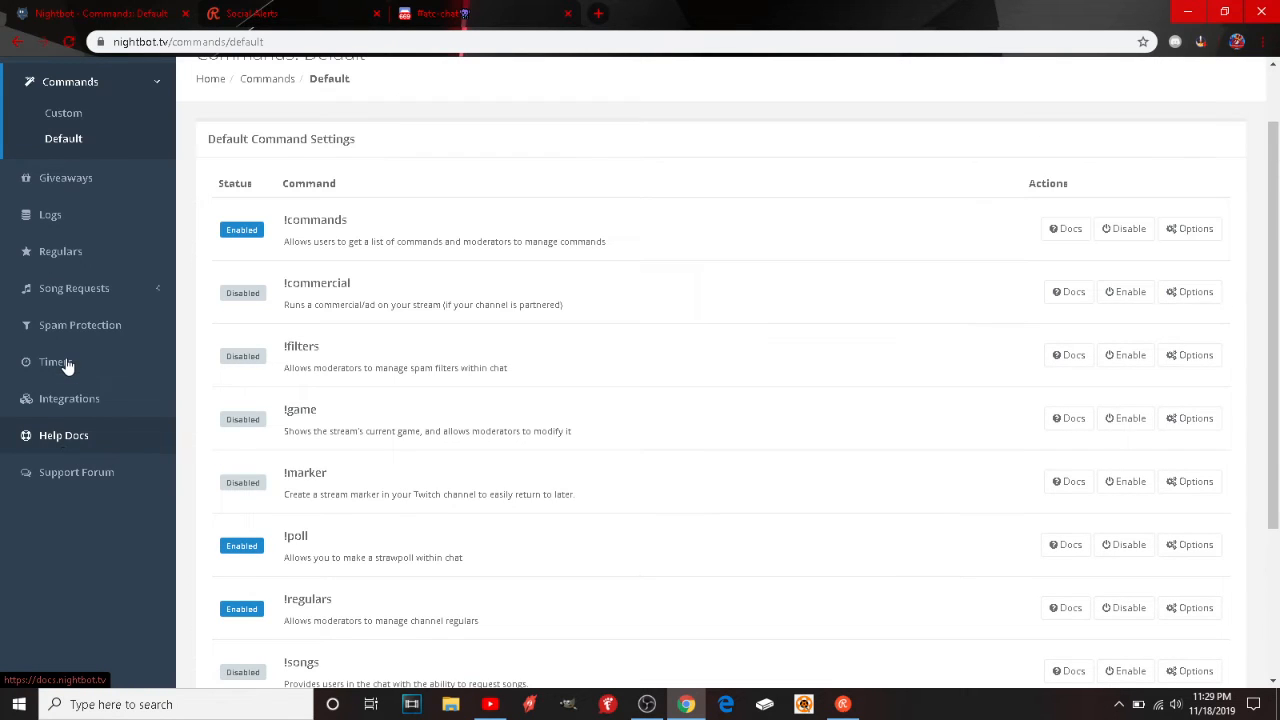
scroll(355, 482, down, 1)
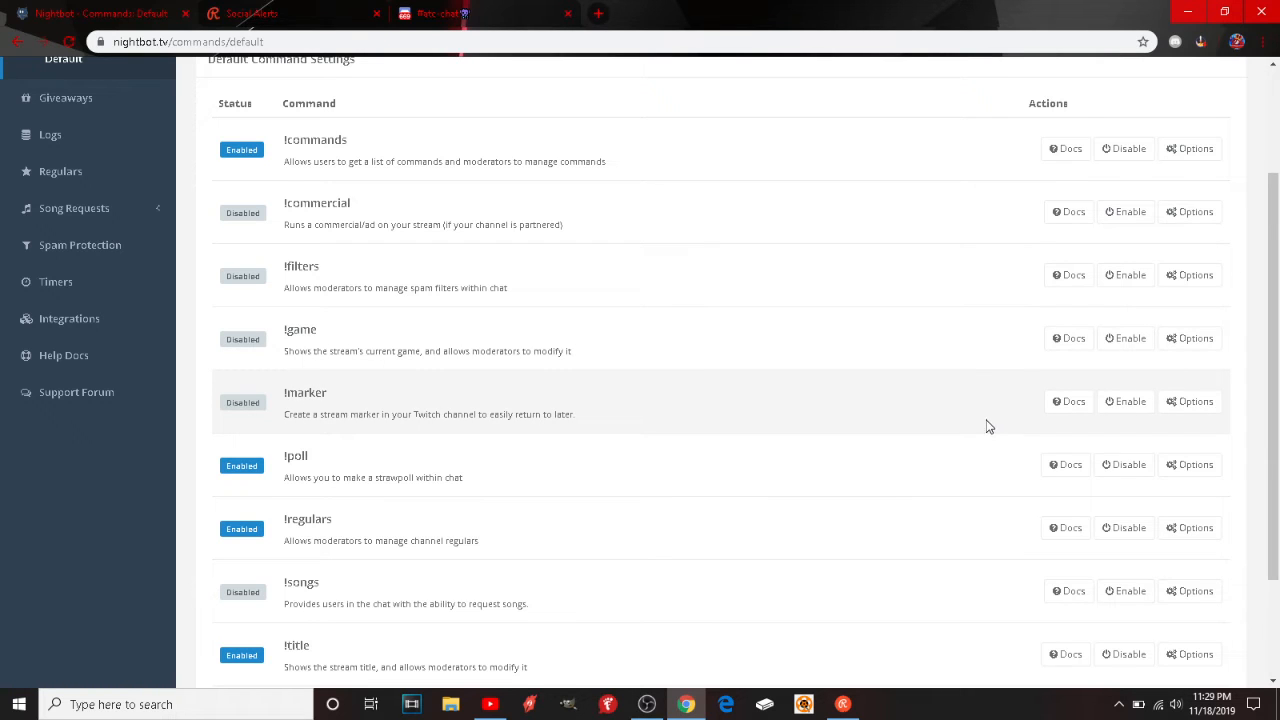
scroll(848, 428, down, 2)
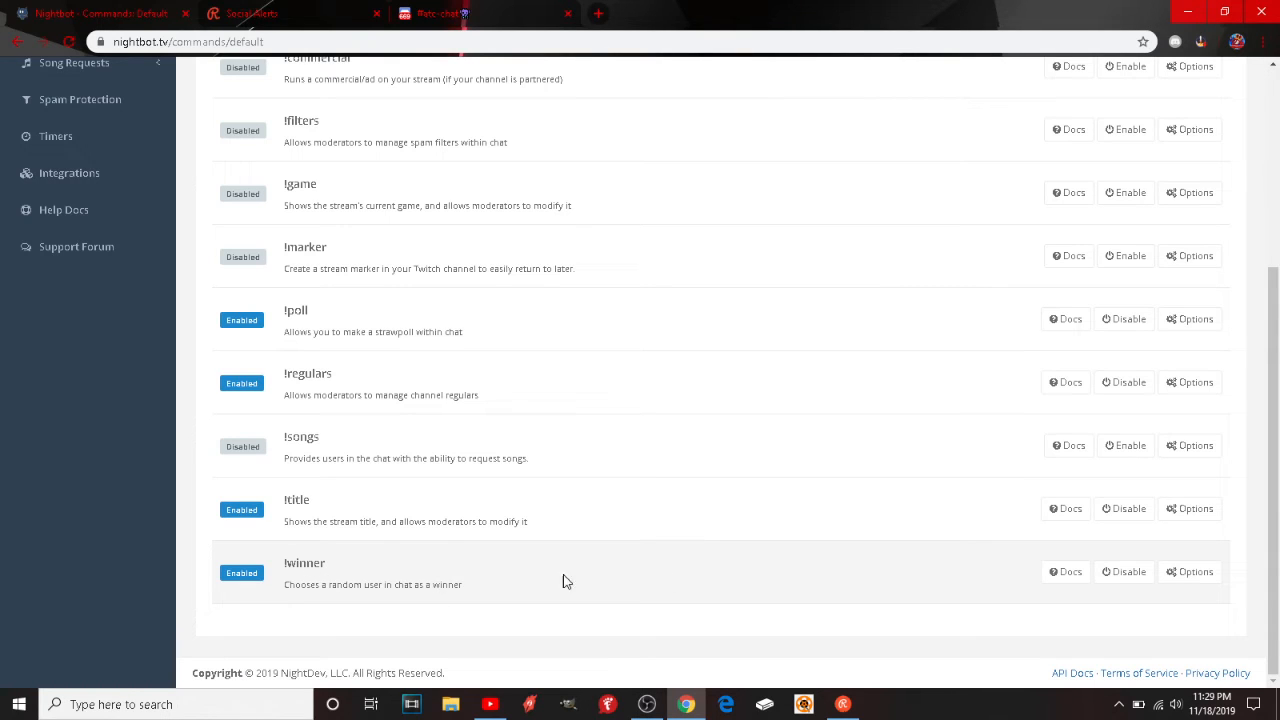
Step: Open the documentation for the !winner default command and read its description and usage example
click(1077, 580)
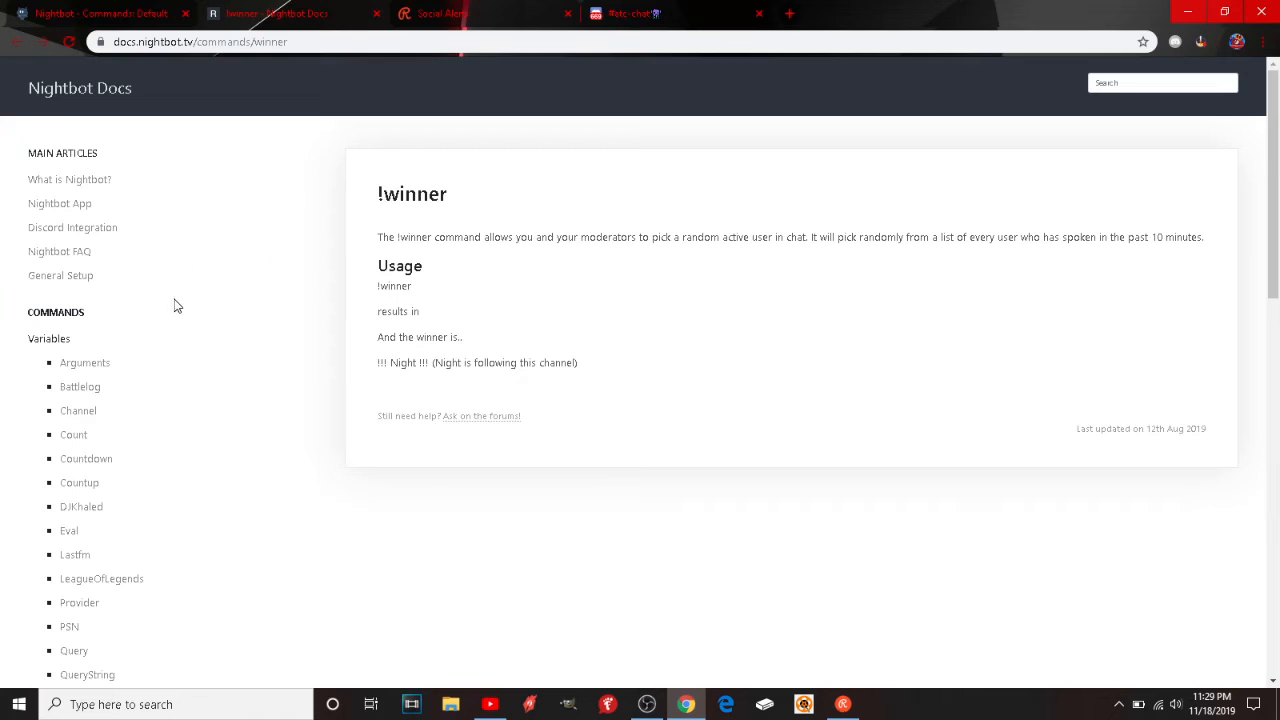
scroll(180, 305, down, 2)
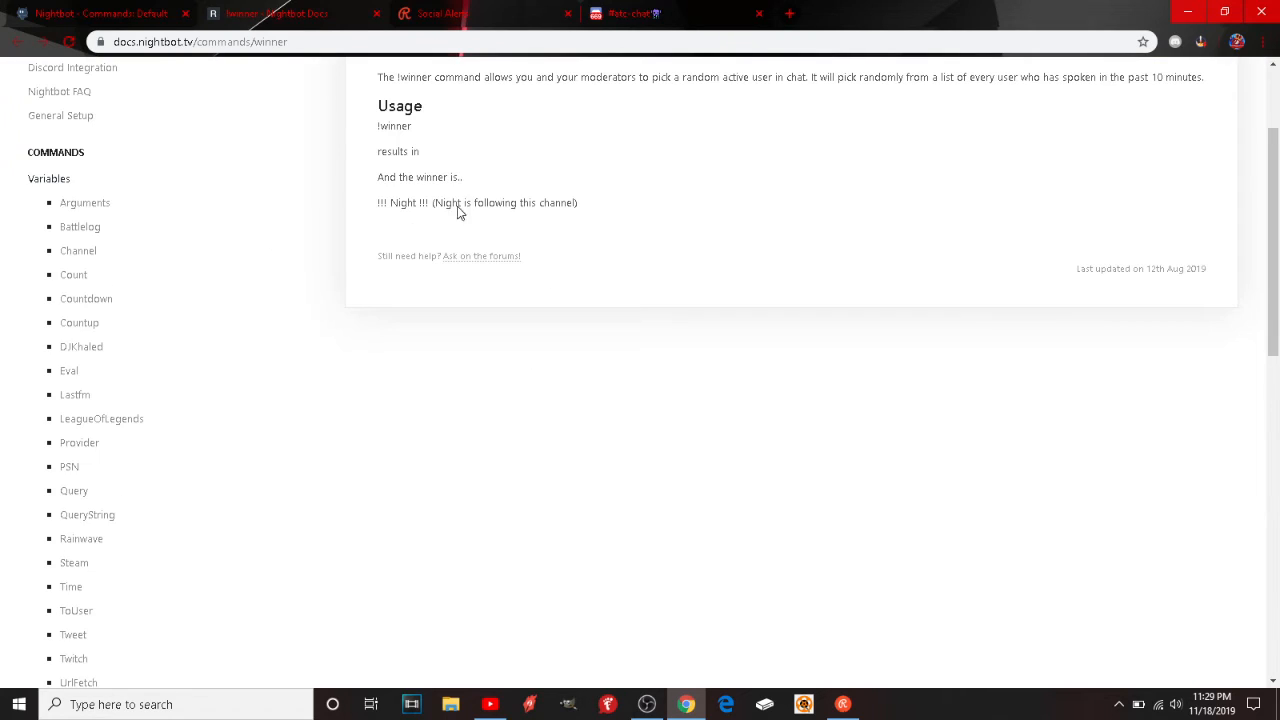
scroll(265, 440, down, 1)
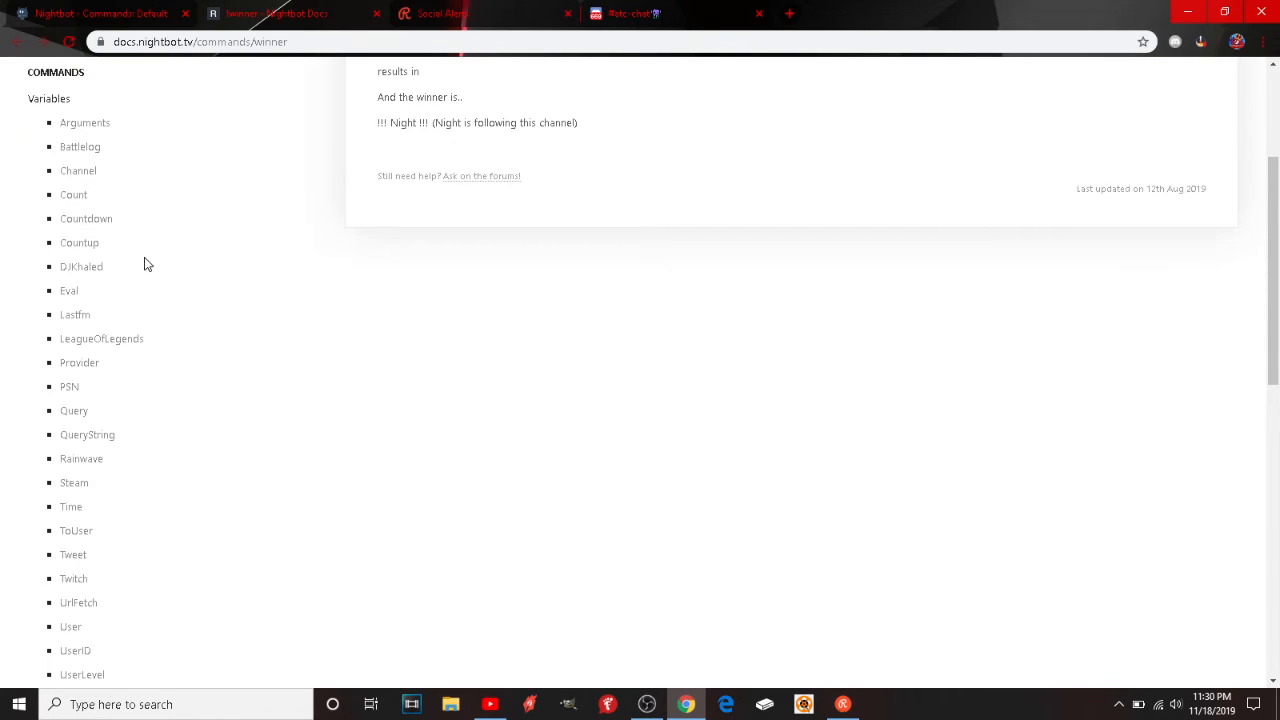
Step: Open the DJKhaled variable's documentation and highlight the example command that adds !key
click(82, 267)
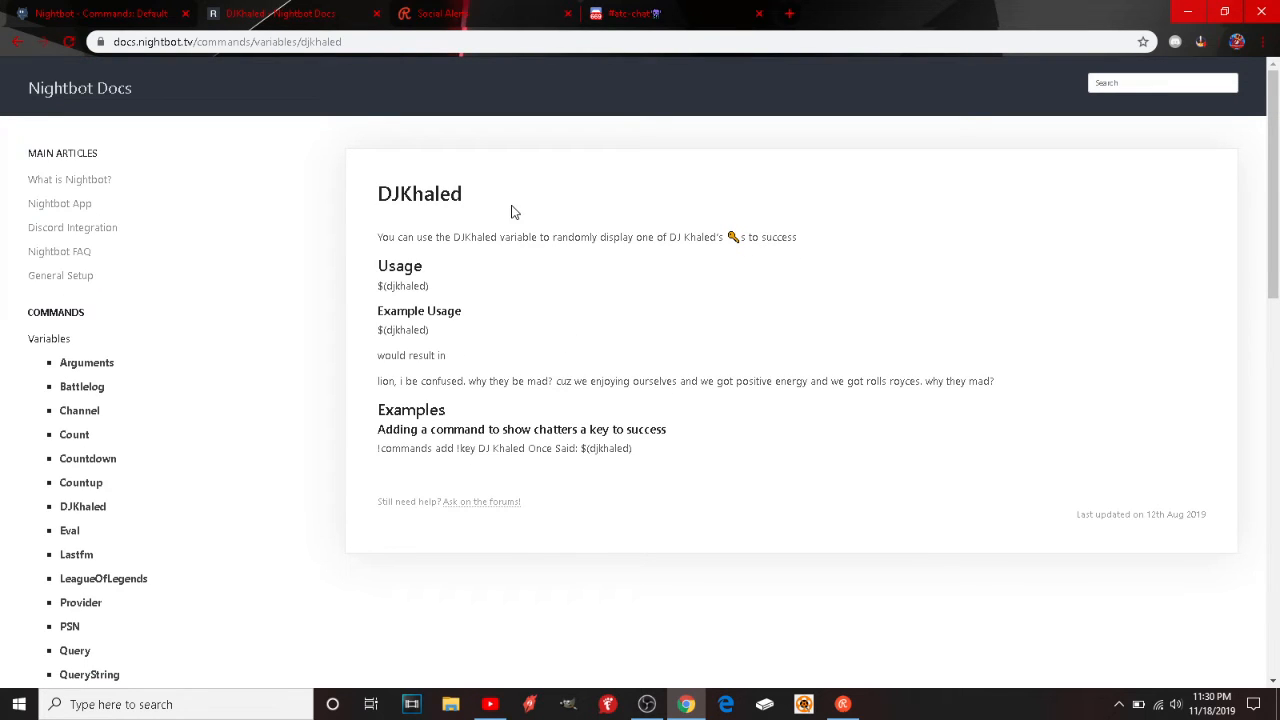
scroll(731, 442, down, 1)
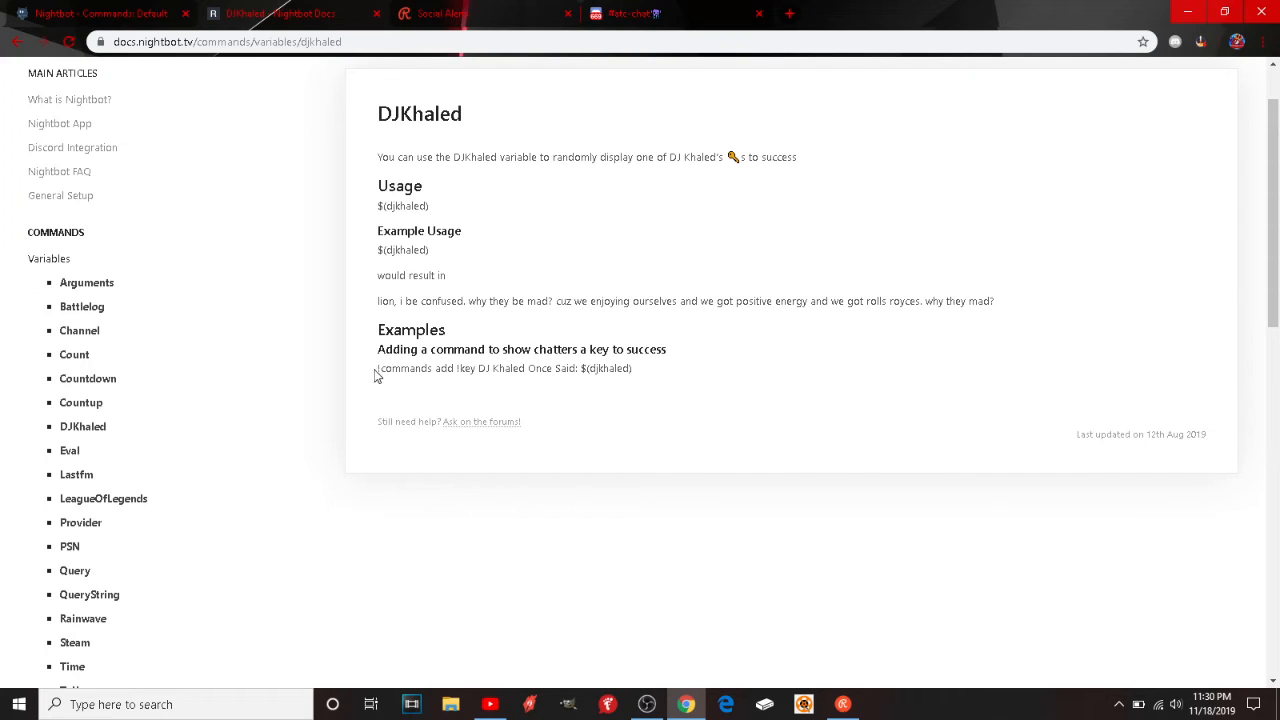
drag(378, 369, 636, 372)
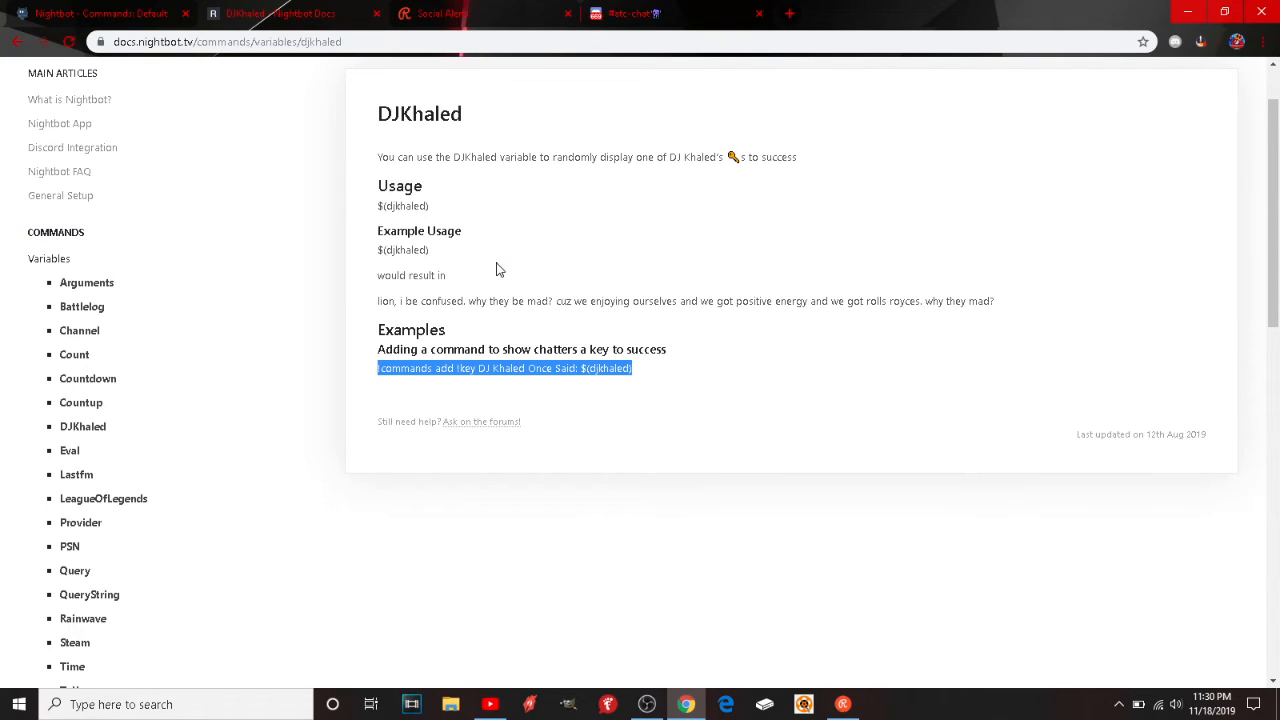
Step: Open the Weather variable's documentation and highlight the example command that adds !weatherlookup for chat users
scroll(498, 270, down, 1)
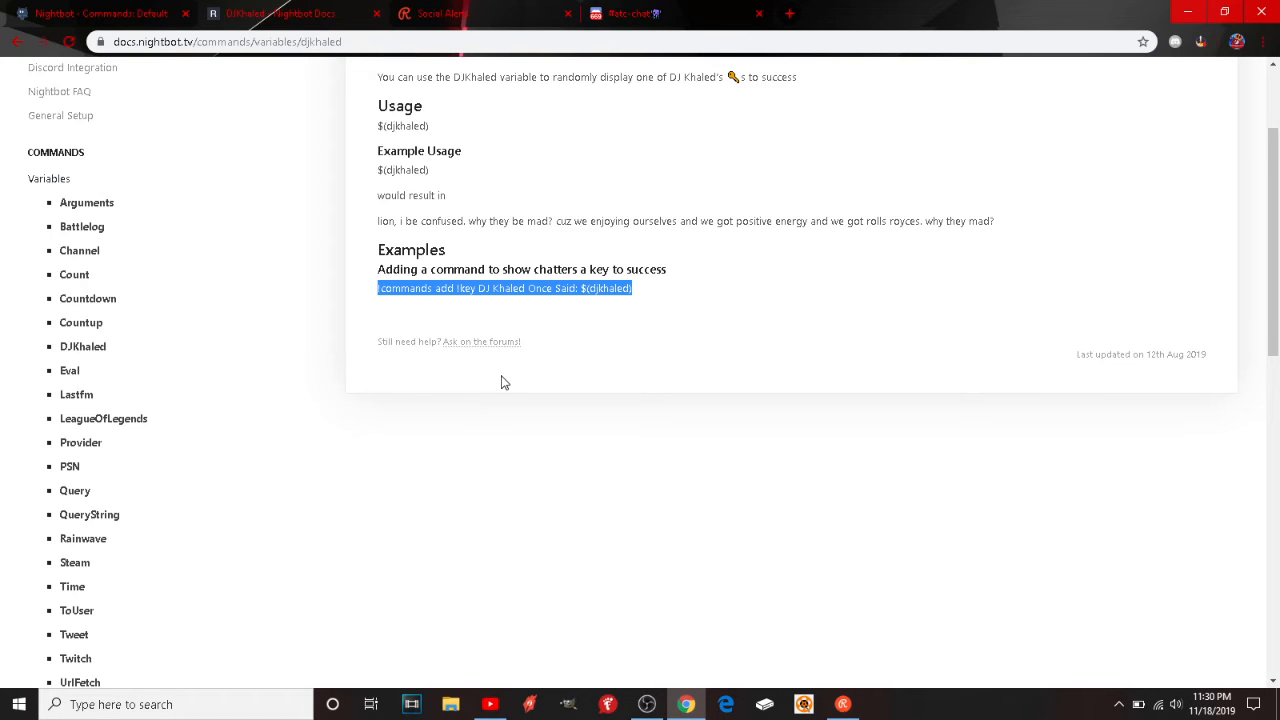
scroll(280, 485, down, 2)
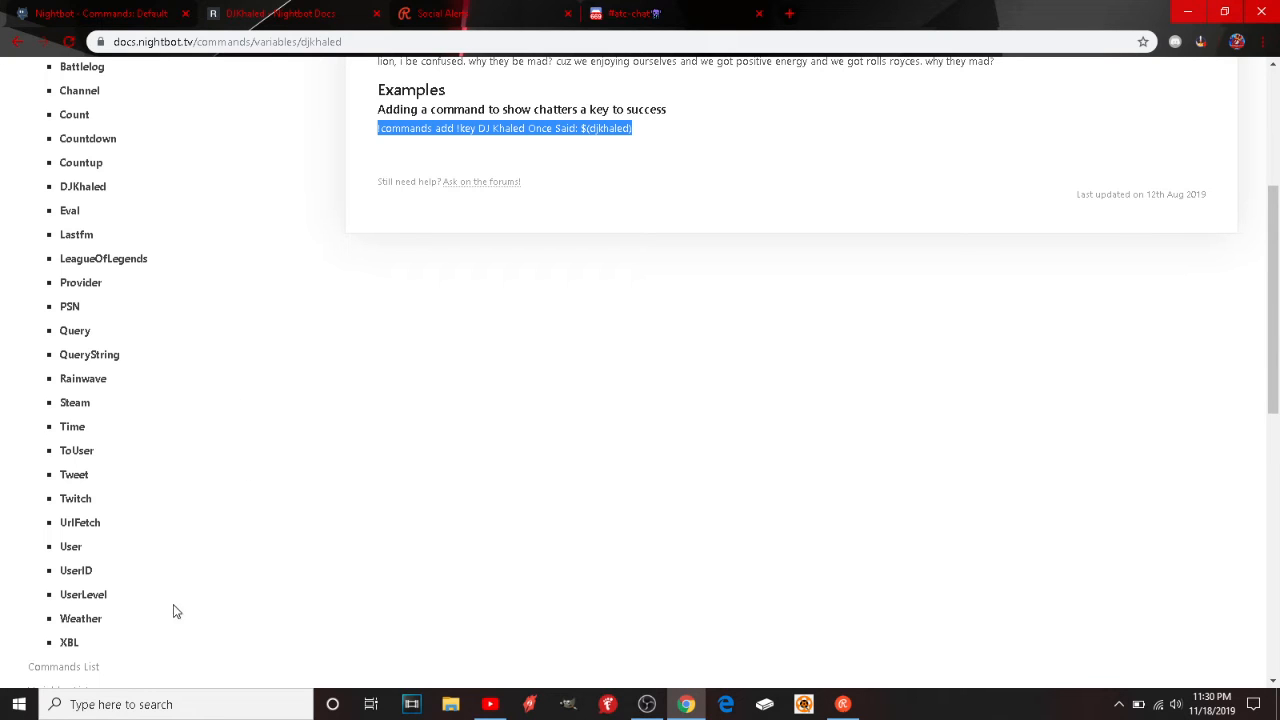
click(70, 620)
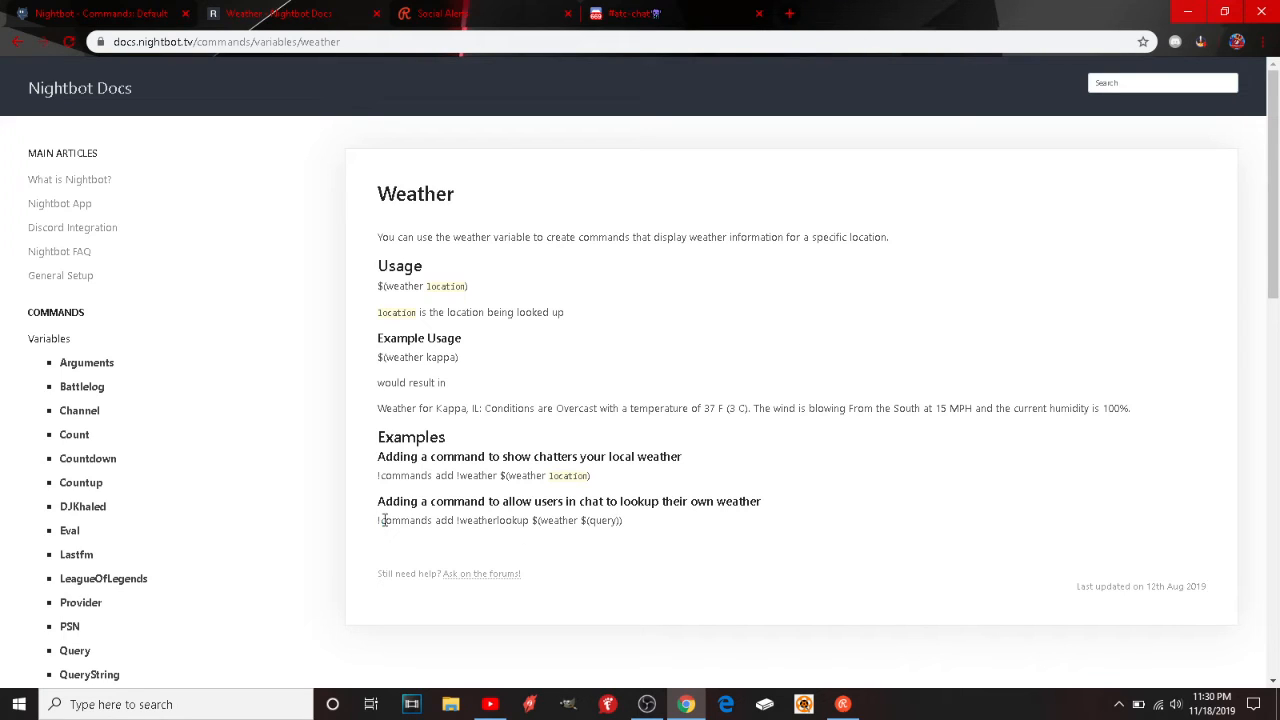
drag(380, 520, 622, 528)
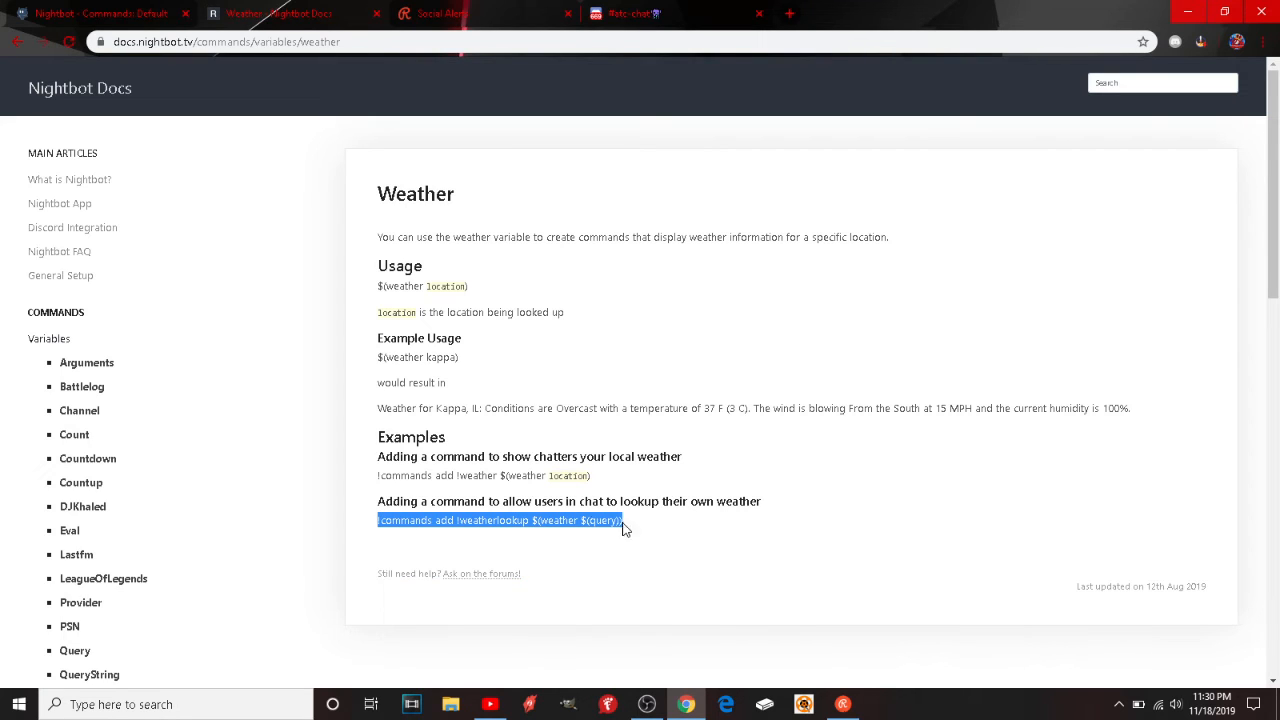
right_click(570, 519)
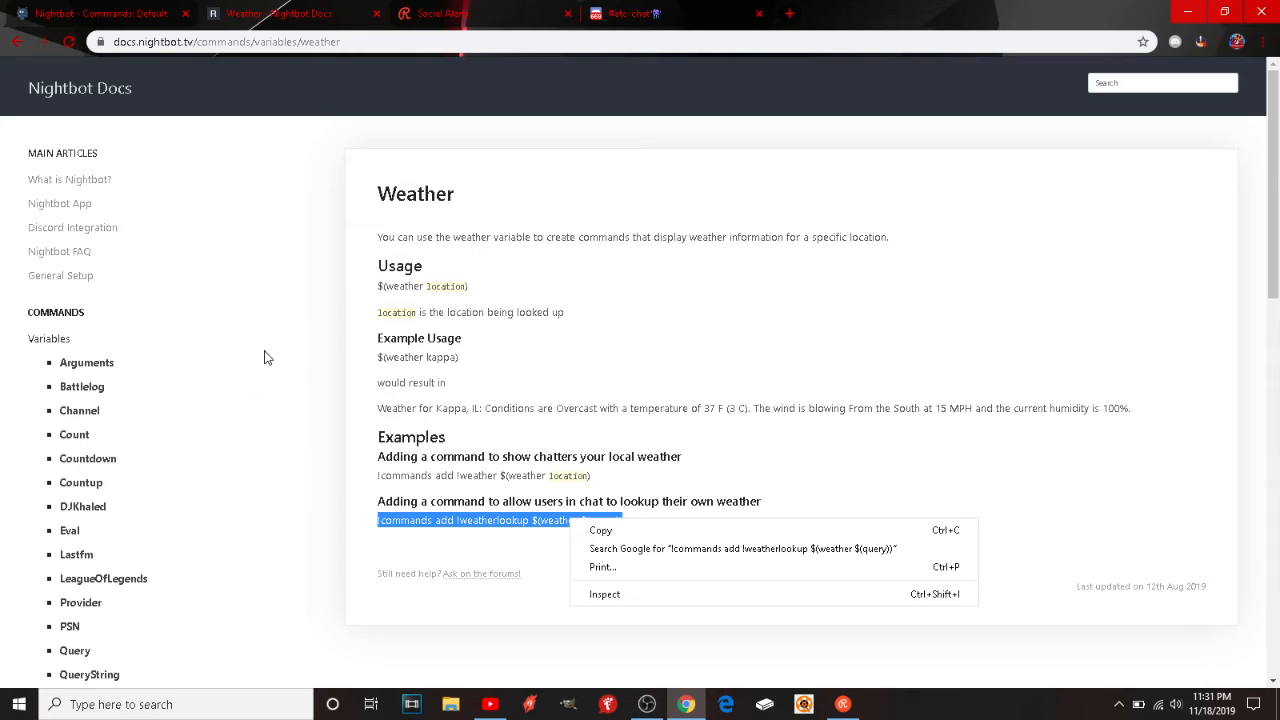
scroll(157, 466, down, 1)
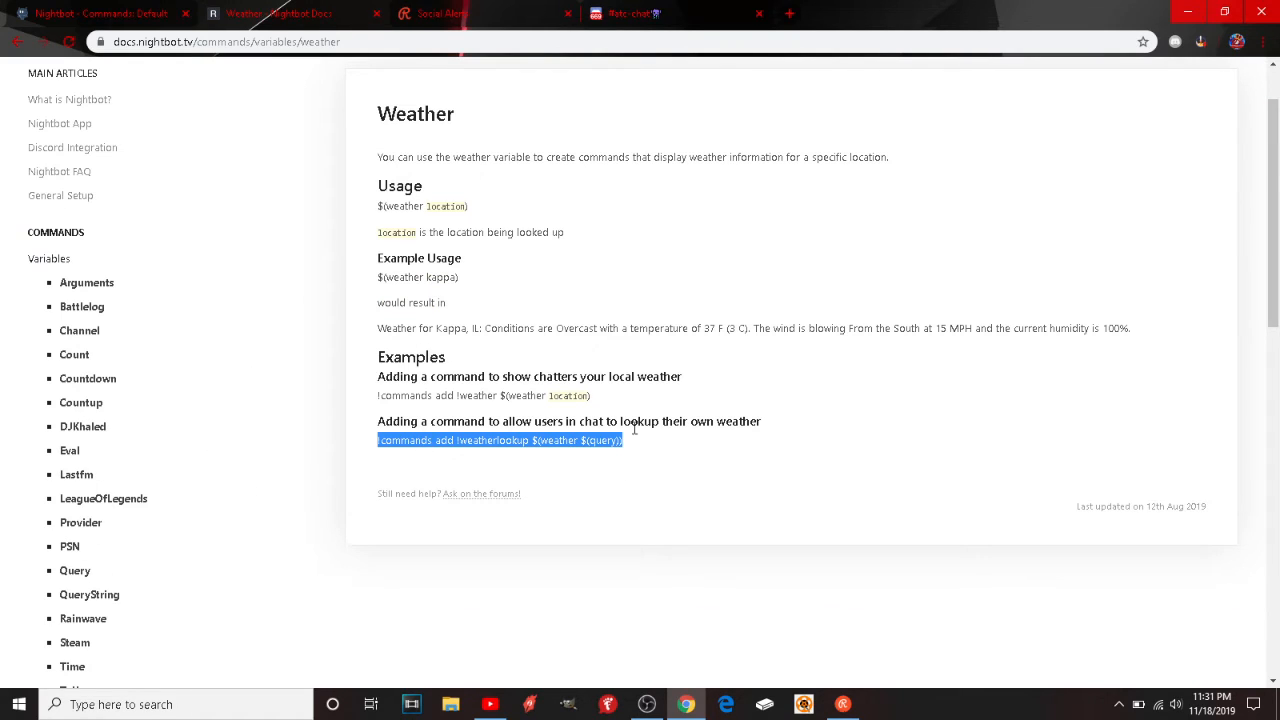
scroll(648, 478, up, 1)
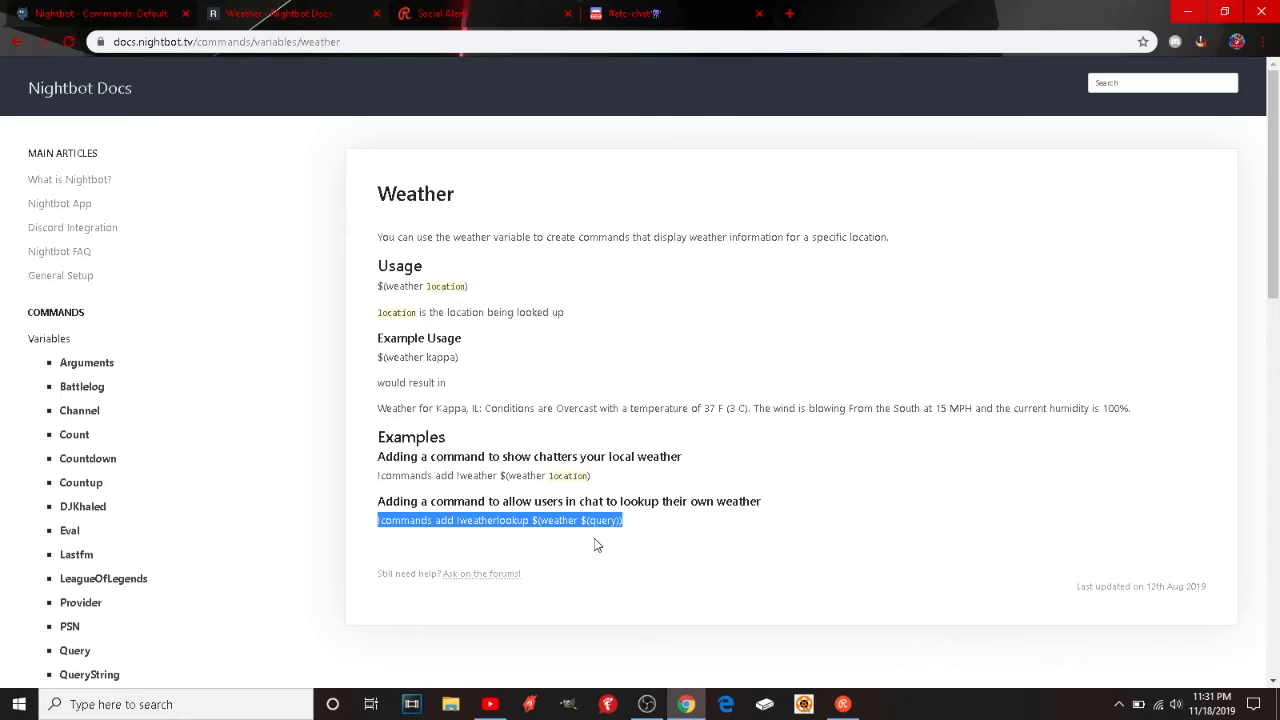
click(530, 520)
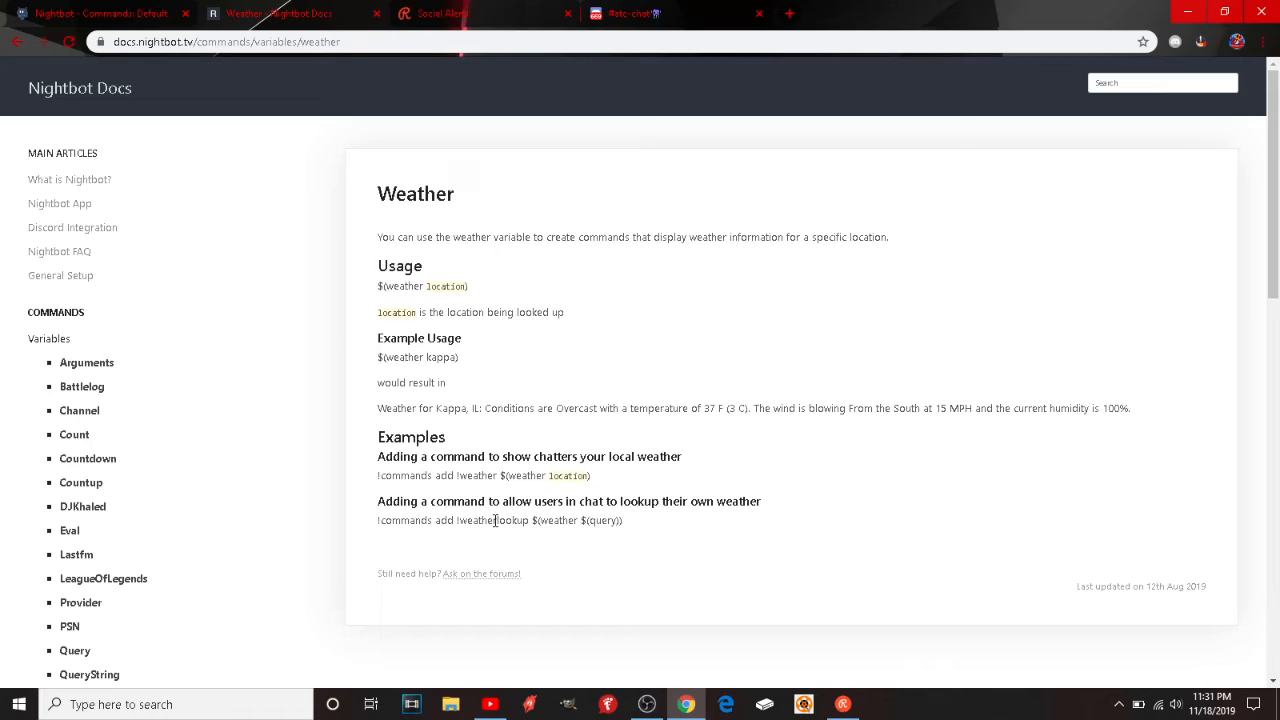
drag(495, 520, 459, 520)
Step: Go back to the !winner documentation, then return to Nightbot's default commands and open the integrations page
click(22, 44)
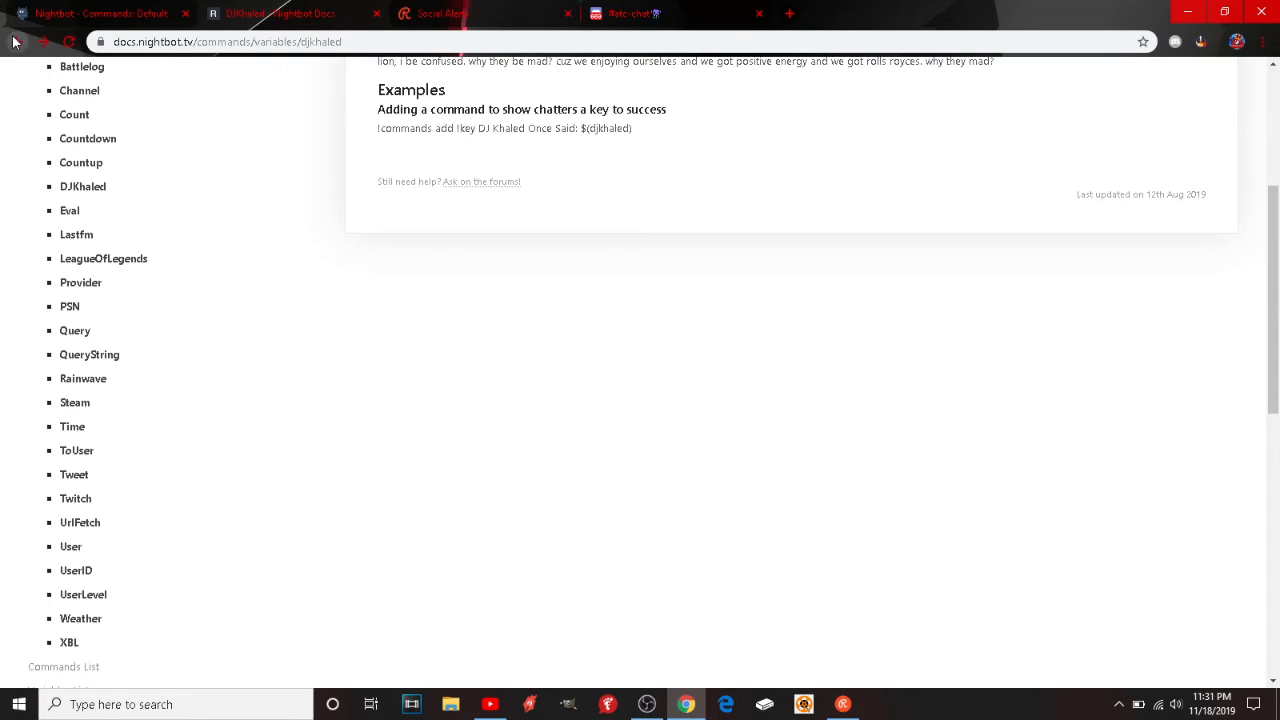
click(15, 42)
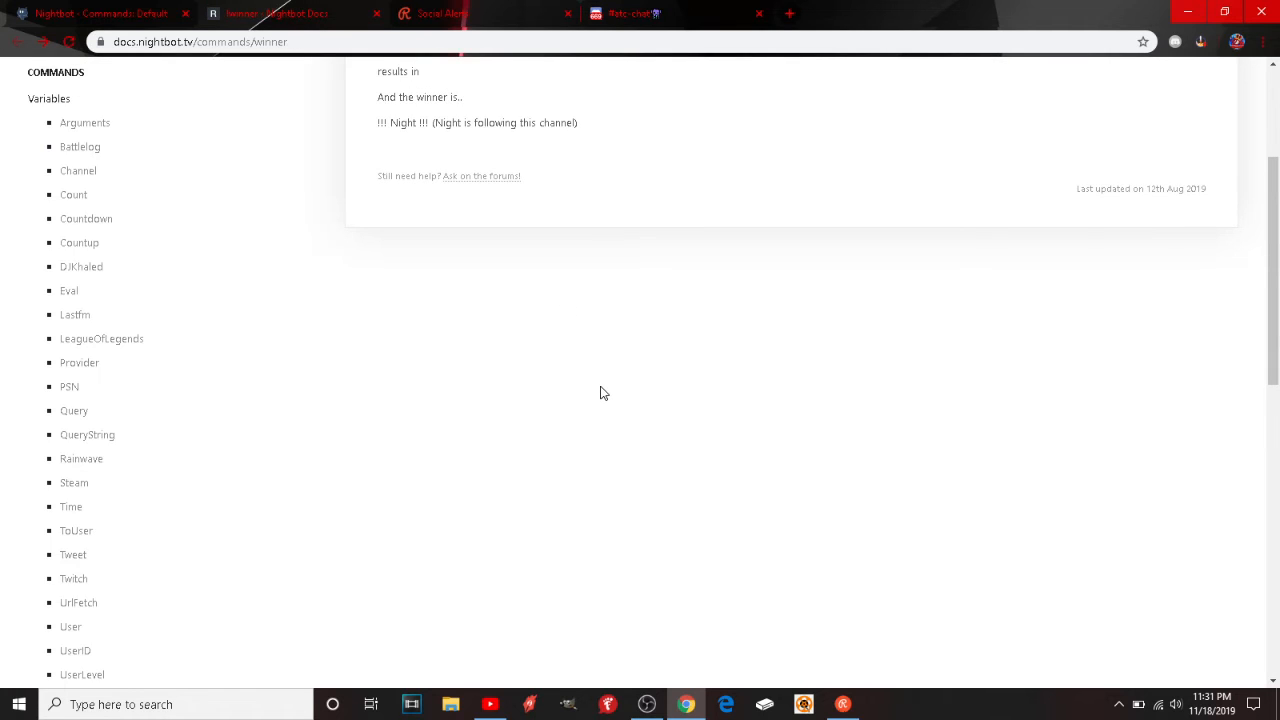
scroll(600, 393, up, 3)
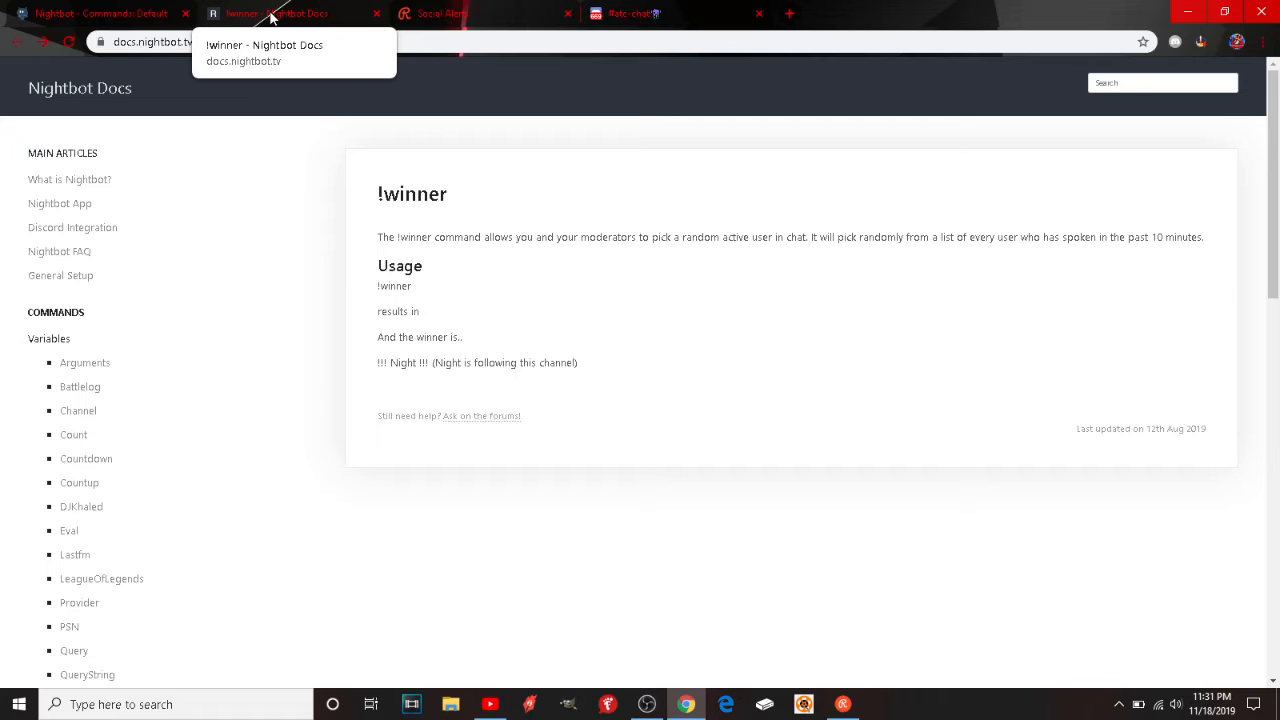
click(163, 15)
scroll(750, 415, up, 5)
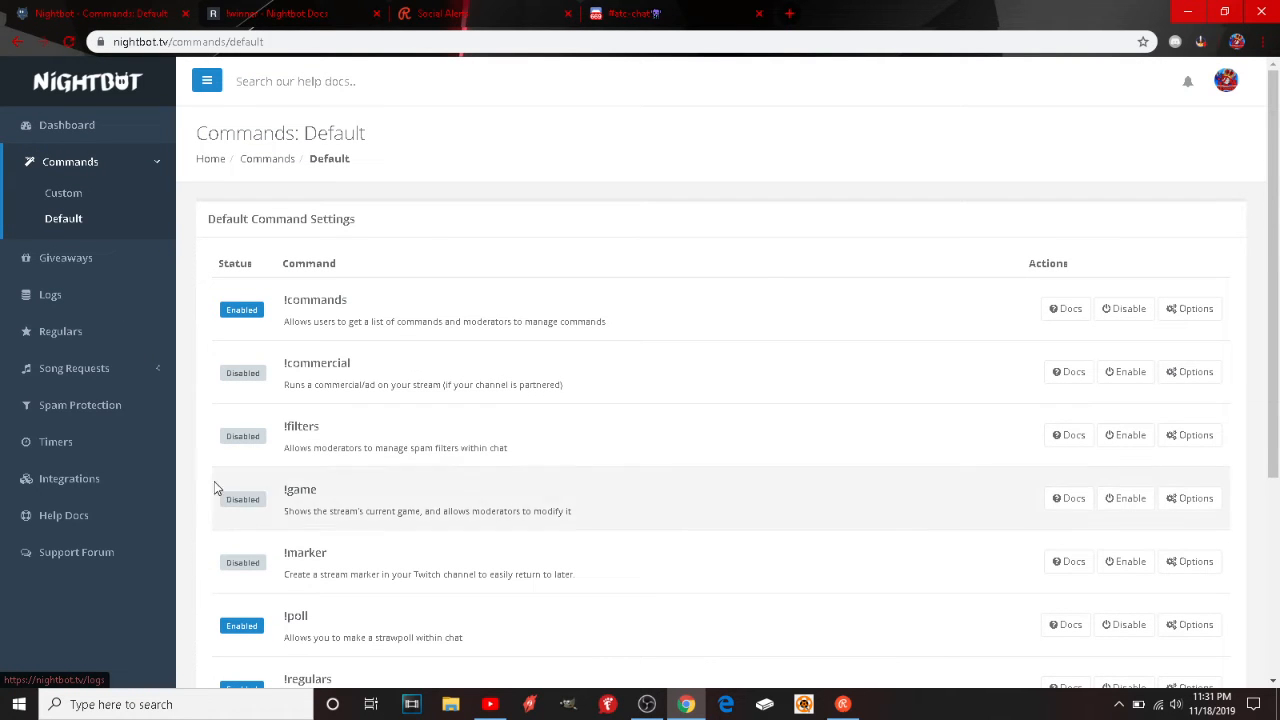
click(80, 484)
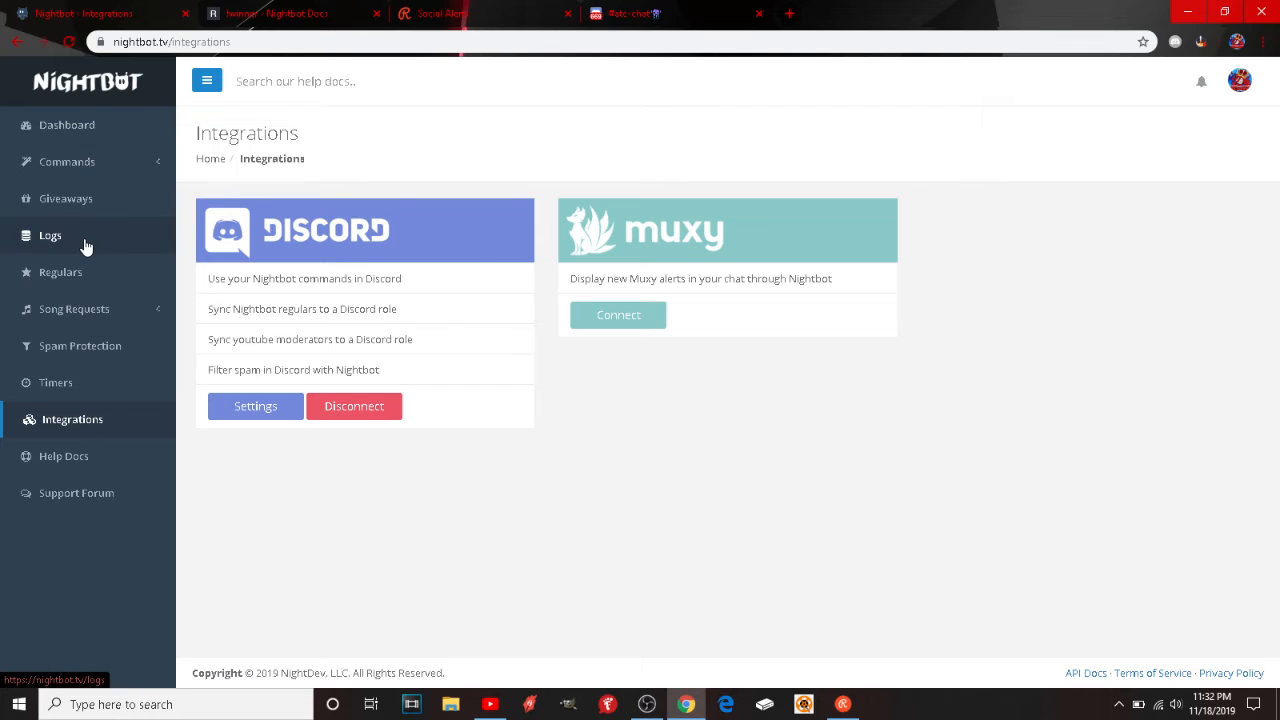
Step: Review the current song and queue on the AutoDJ song requests page, then return to the integrations page
click(76, 310)
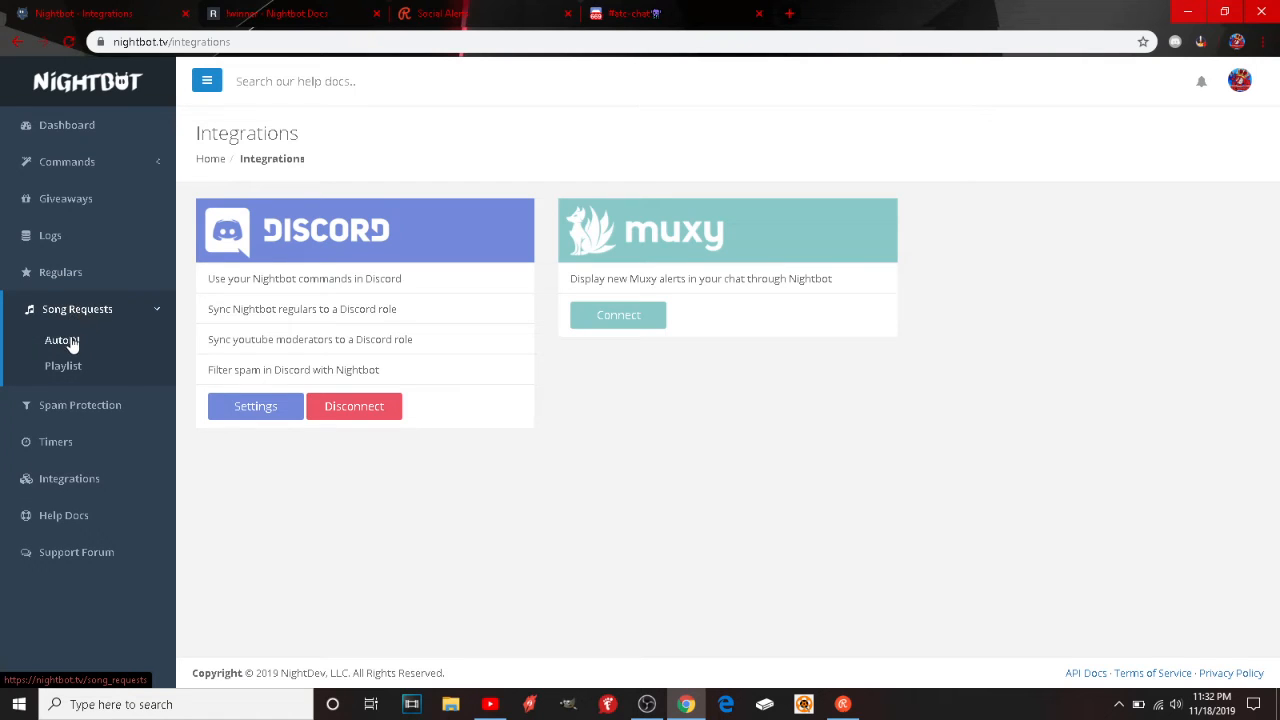
click(70, 341)
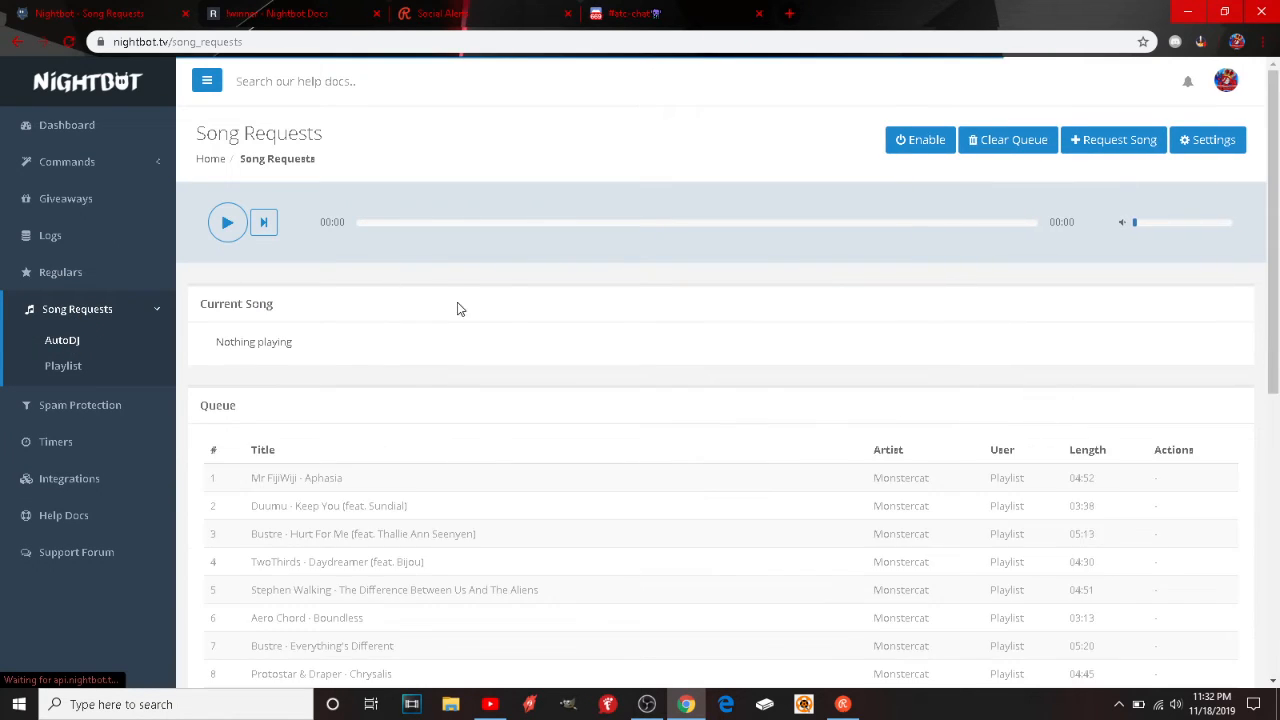
scroll(637, 371, down, 1)
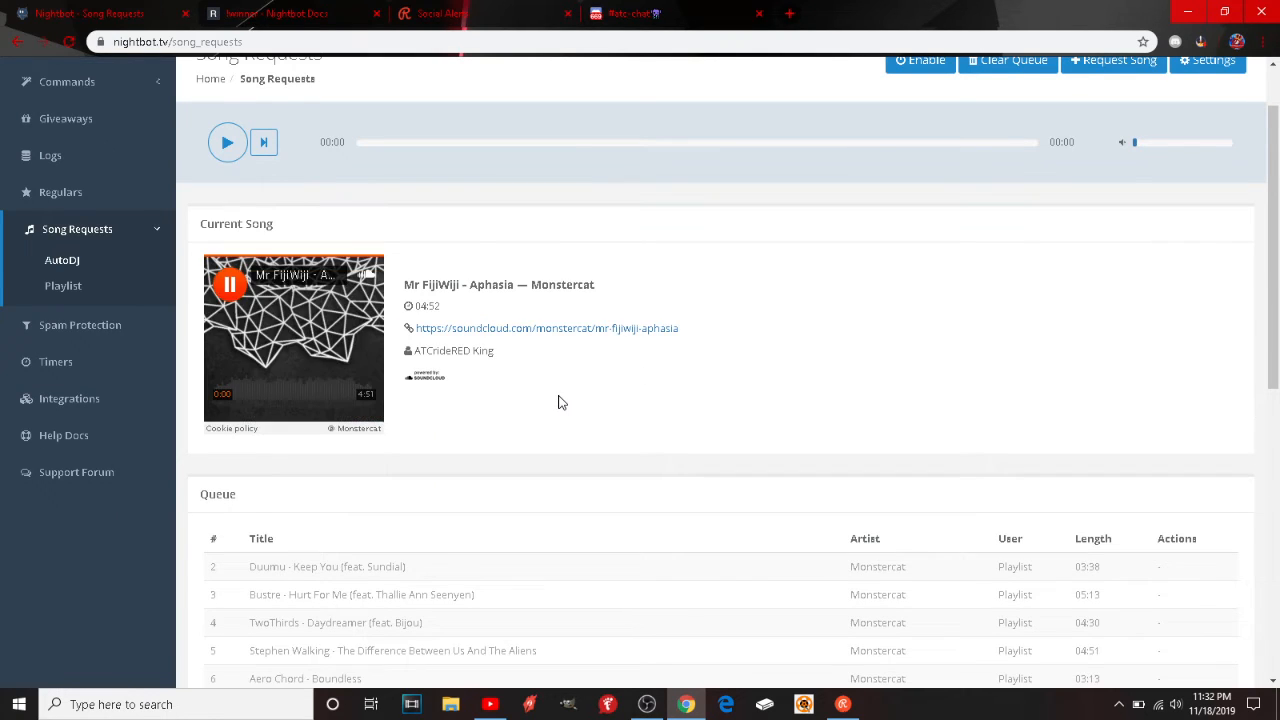
scroll(435, 220, up, 1)
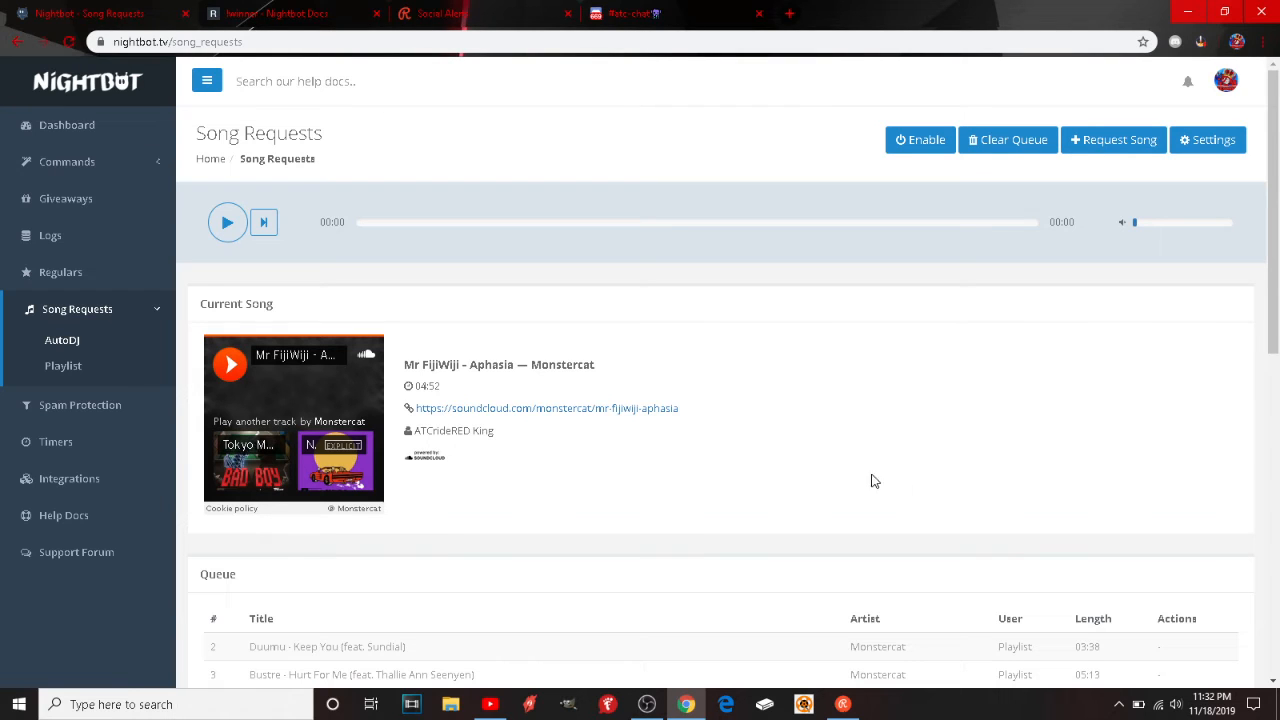
scroll(1050, 445, down, 3)
scroll(630, 447, down, 3)
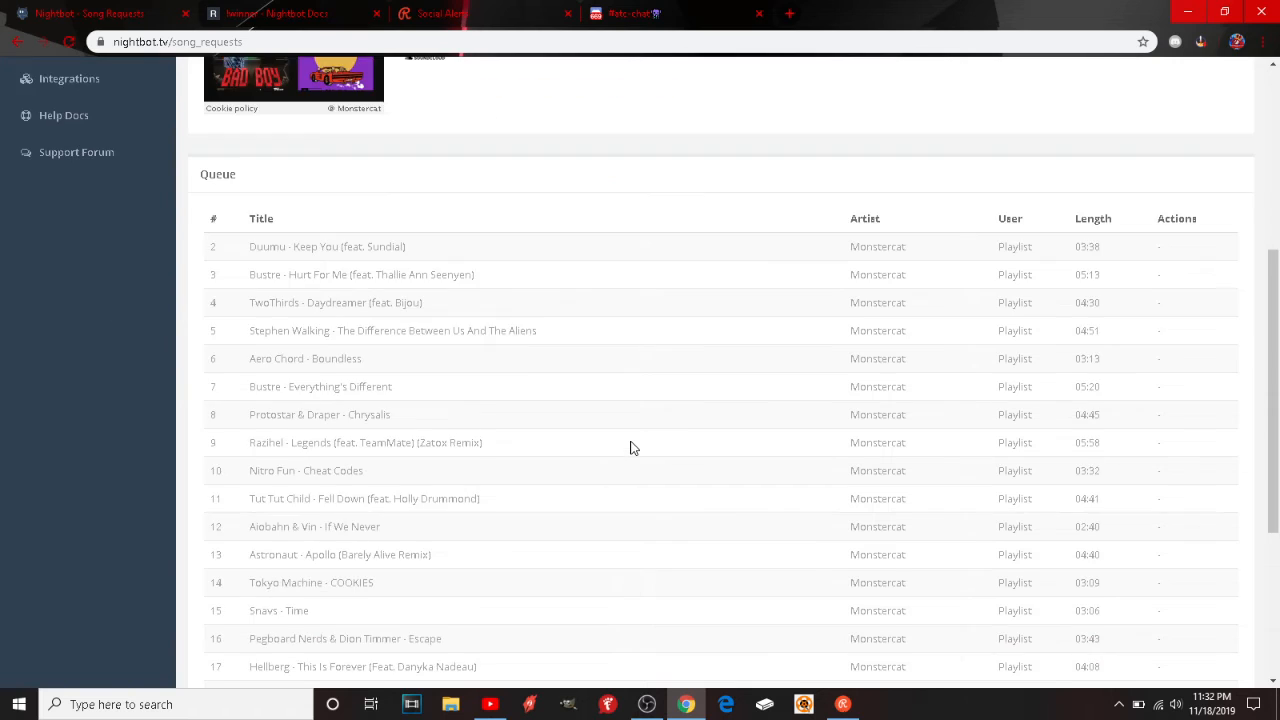
scroll(566, 411, up, 5)
scroll(566, 411, up, 1)
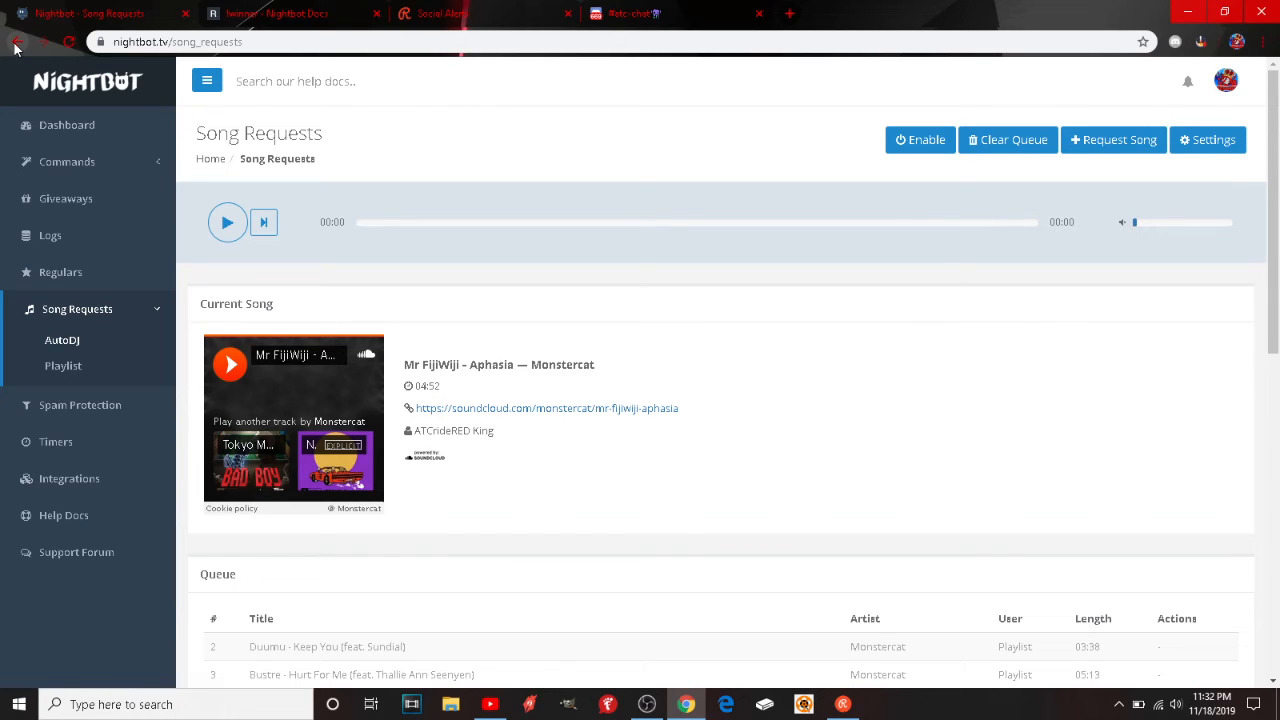
click(69, 42)
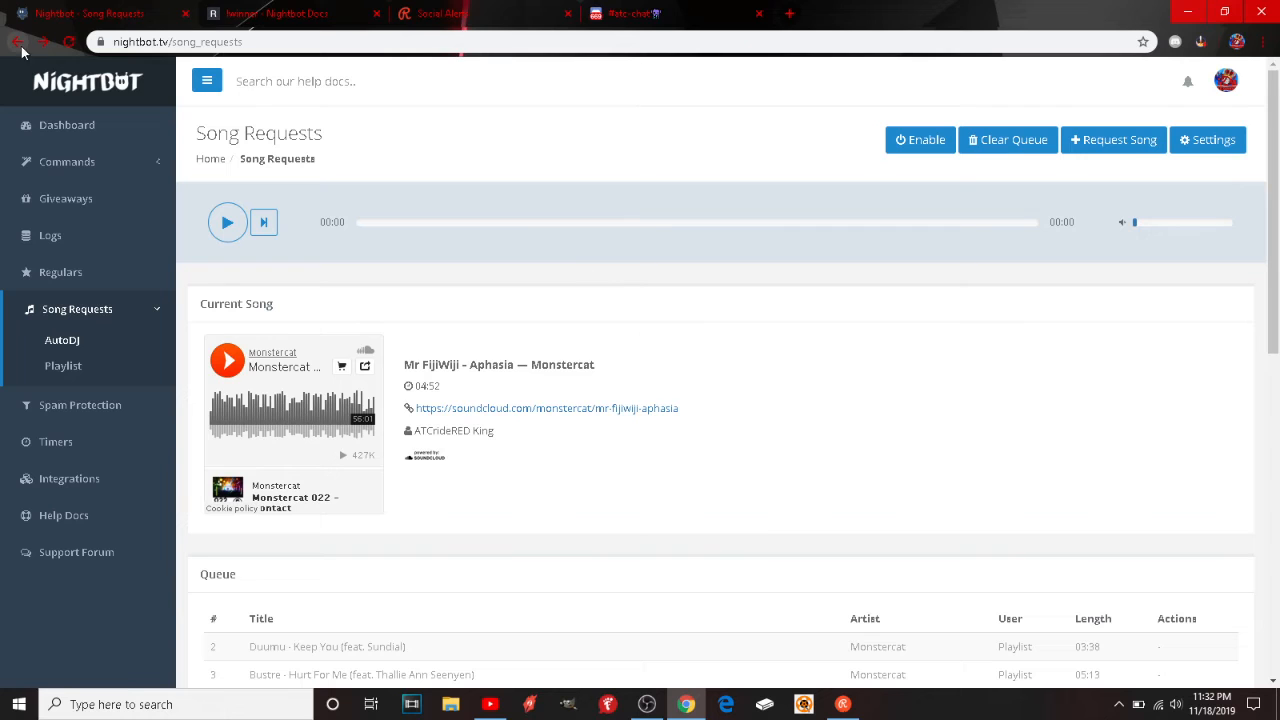
click(15, 42)
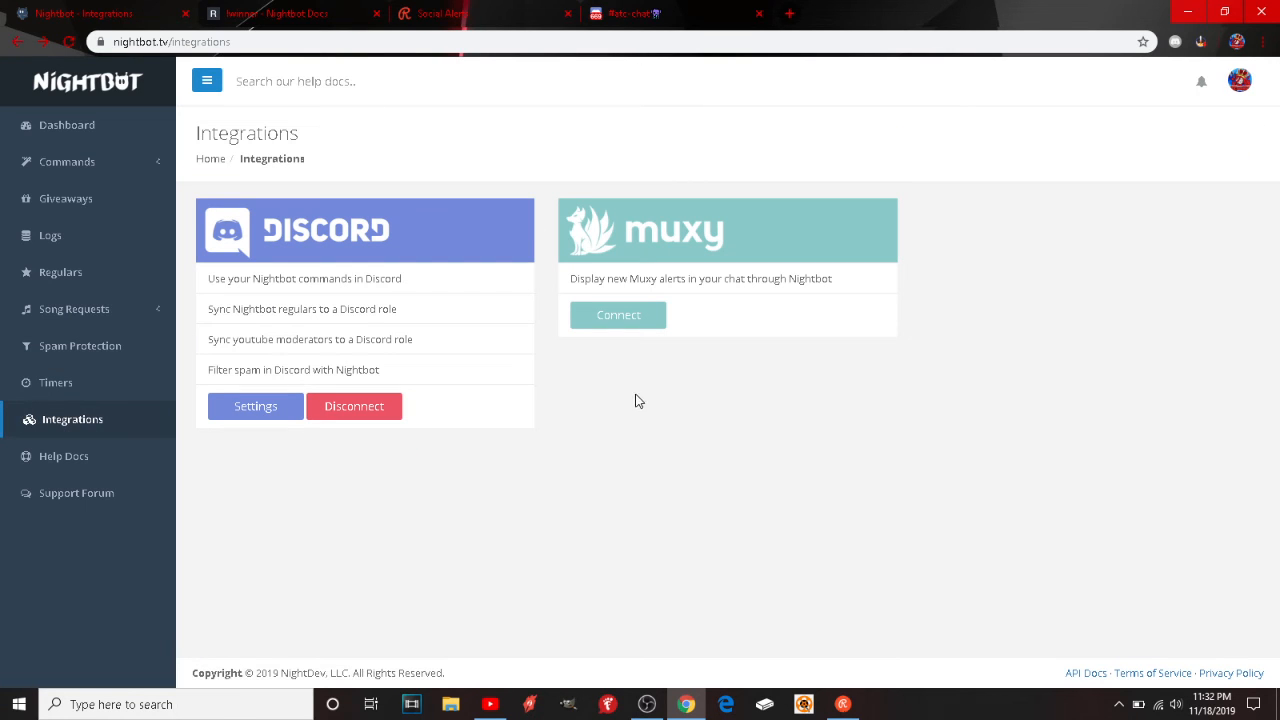
Step: Switch to Discord and look through the atc-chat, links-to-checkout and gaming-name channels
click(688, 14)
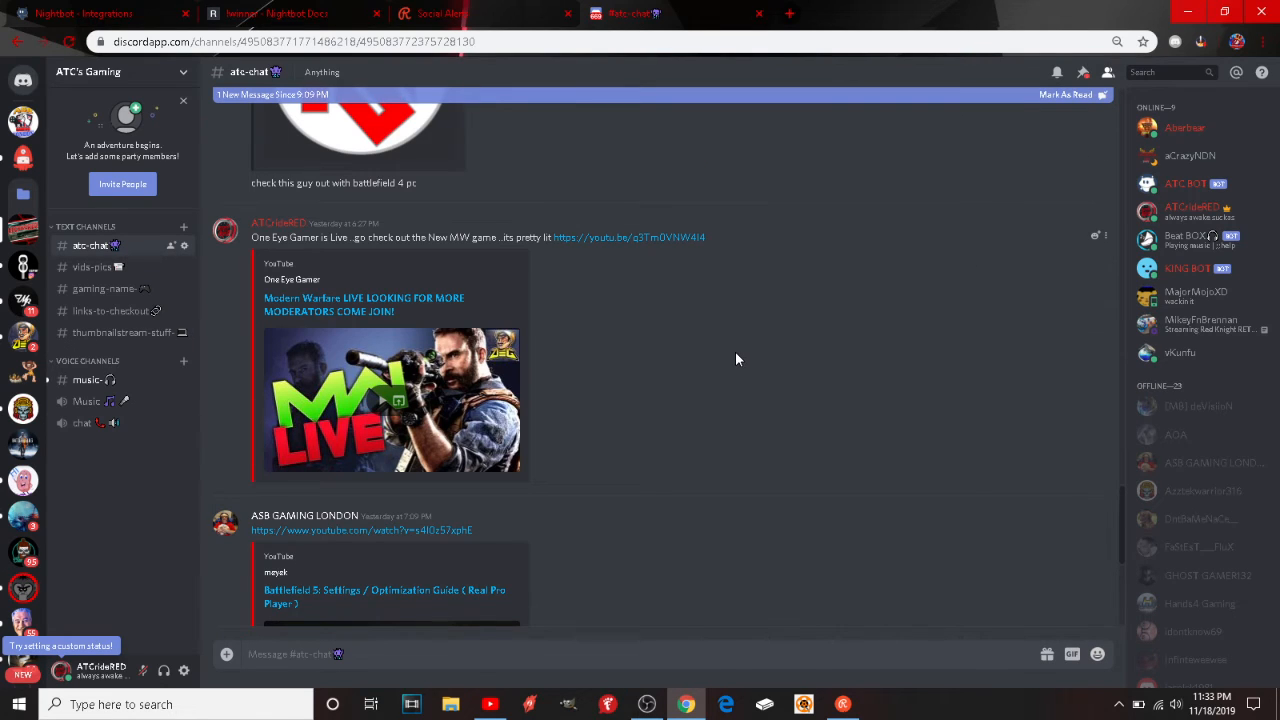
scroll(735, 358, down, 5)
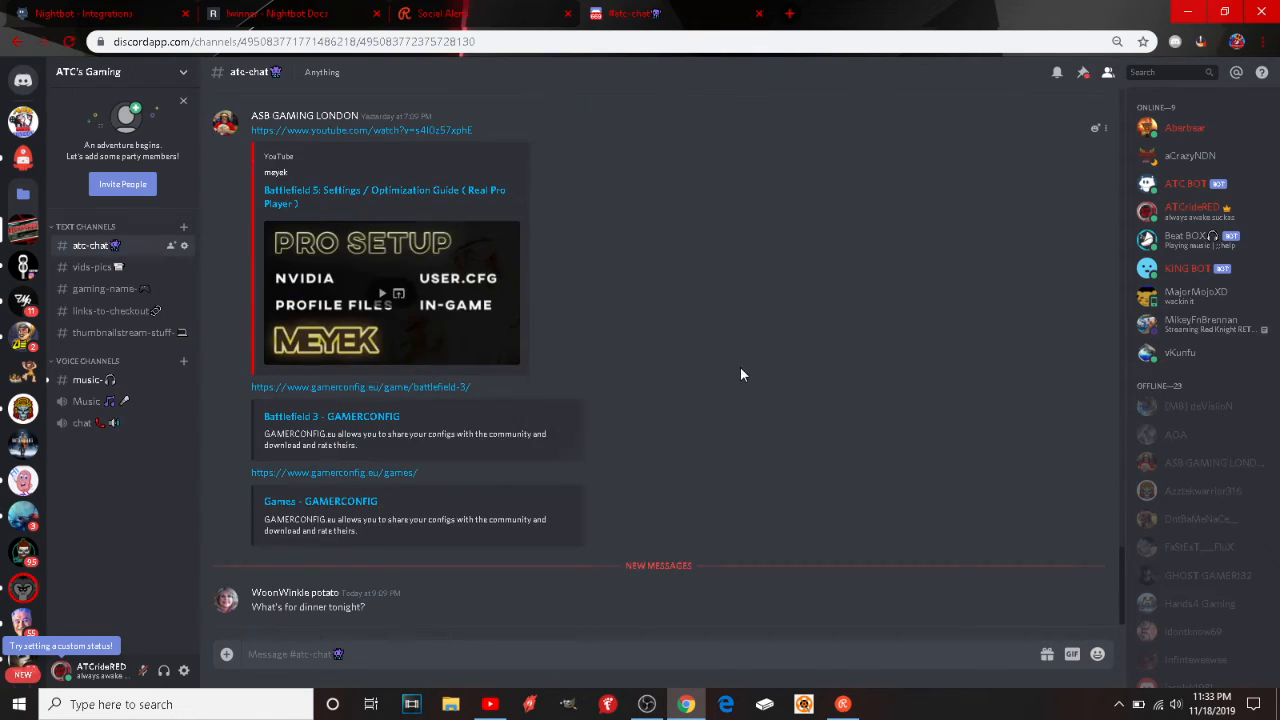
scroll(740, 368, up, 4)
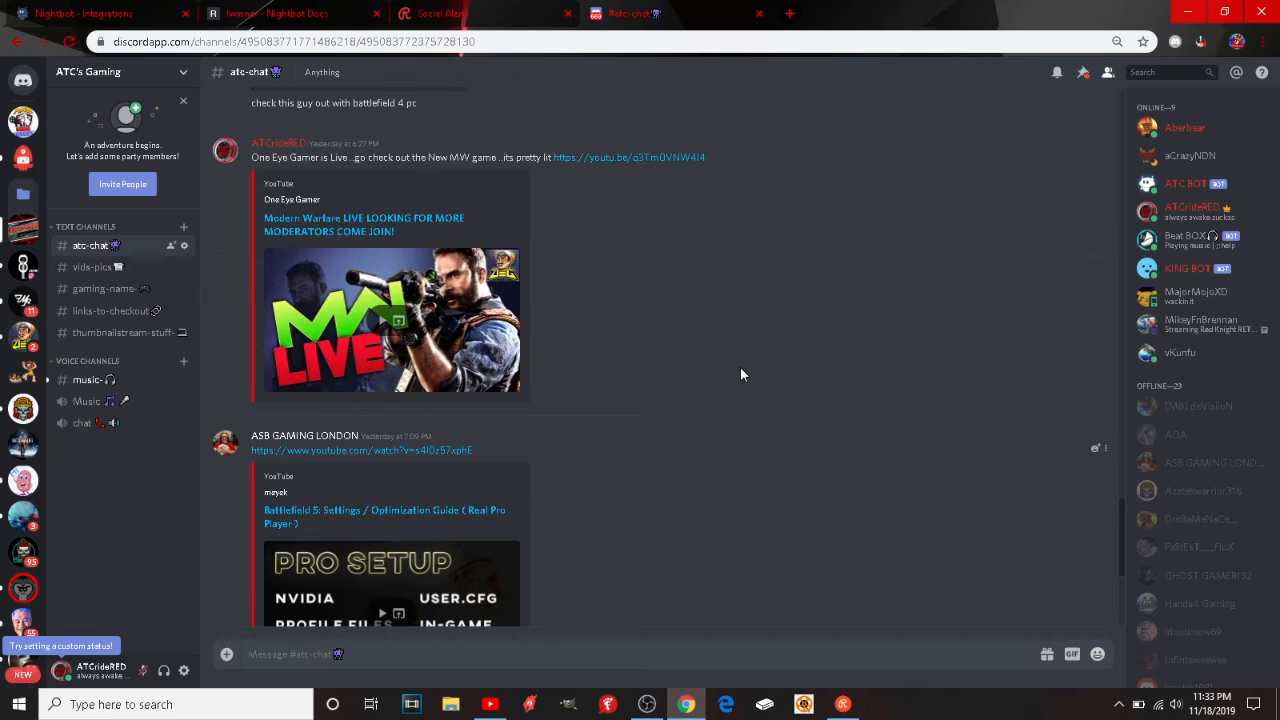
click(95, 313)
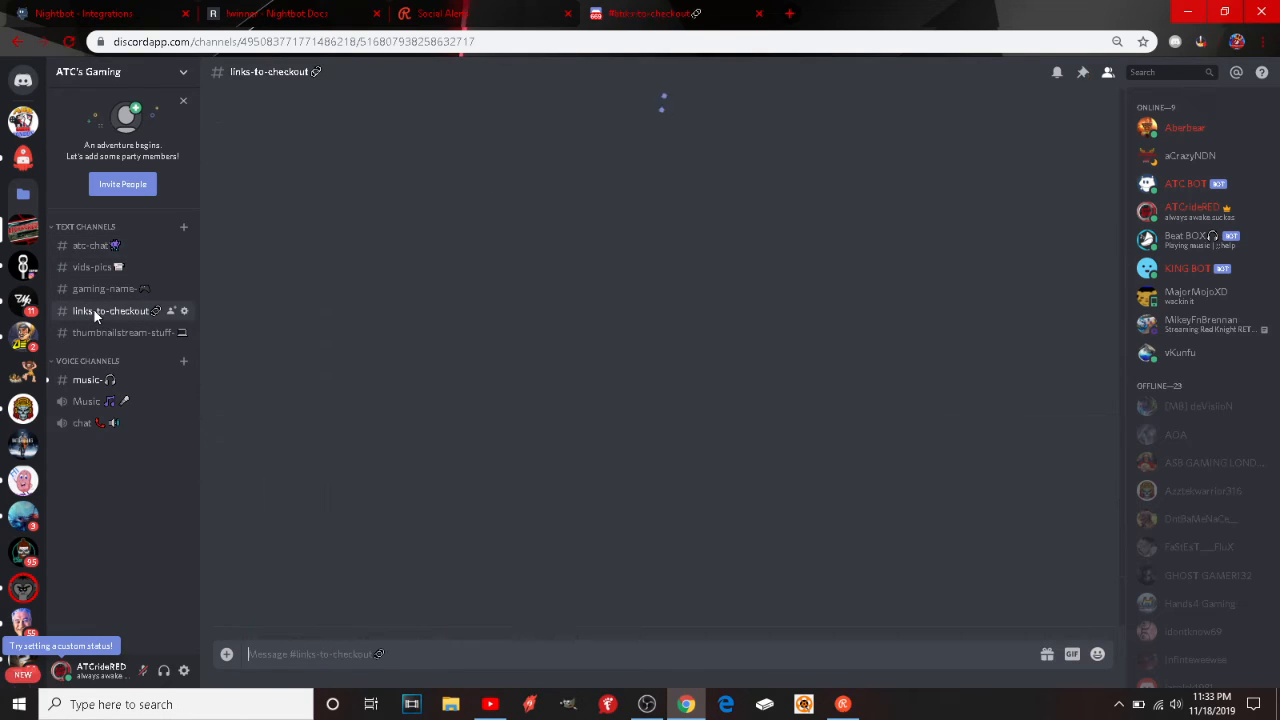
click(95, 289)
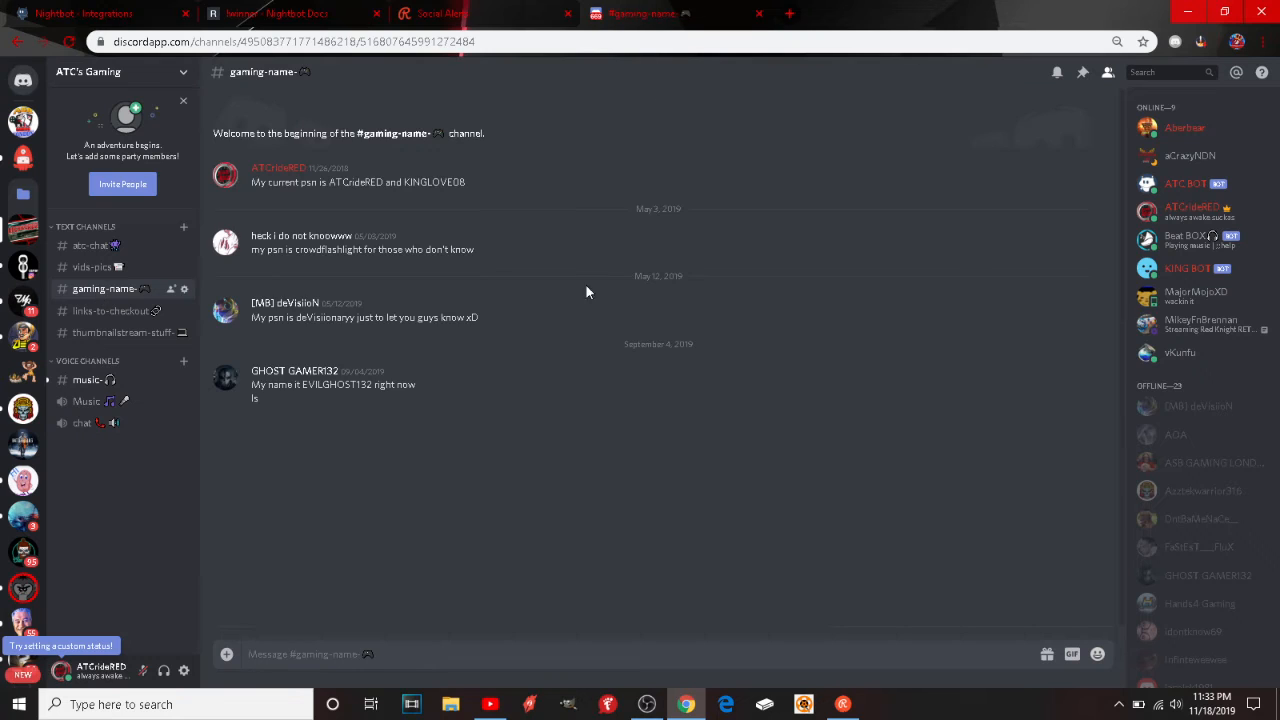
Step: Send the message "hello" in the vids-pics channel to trigger the bot's custom command
click(95, 265)
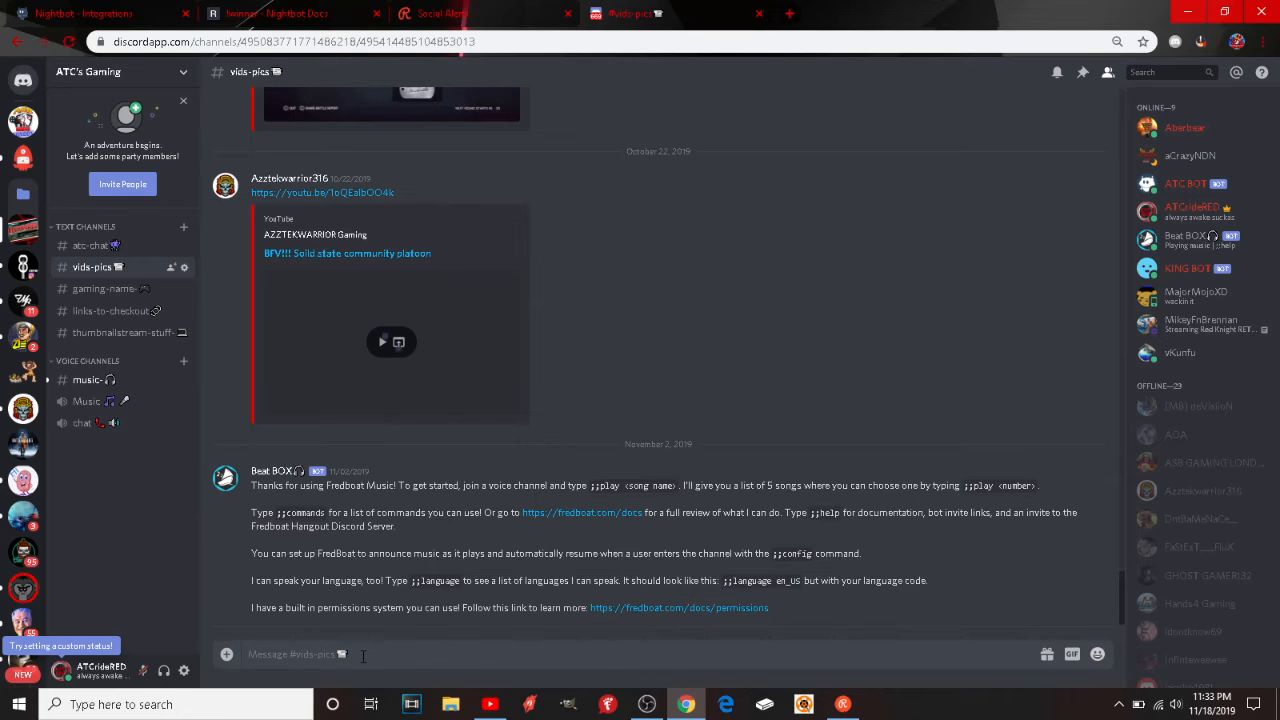
text(;)
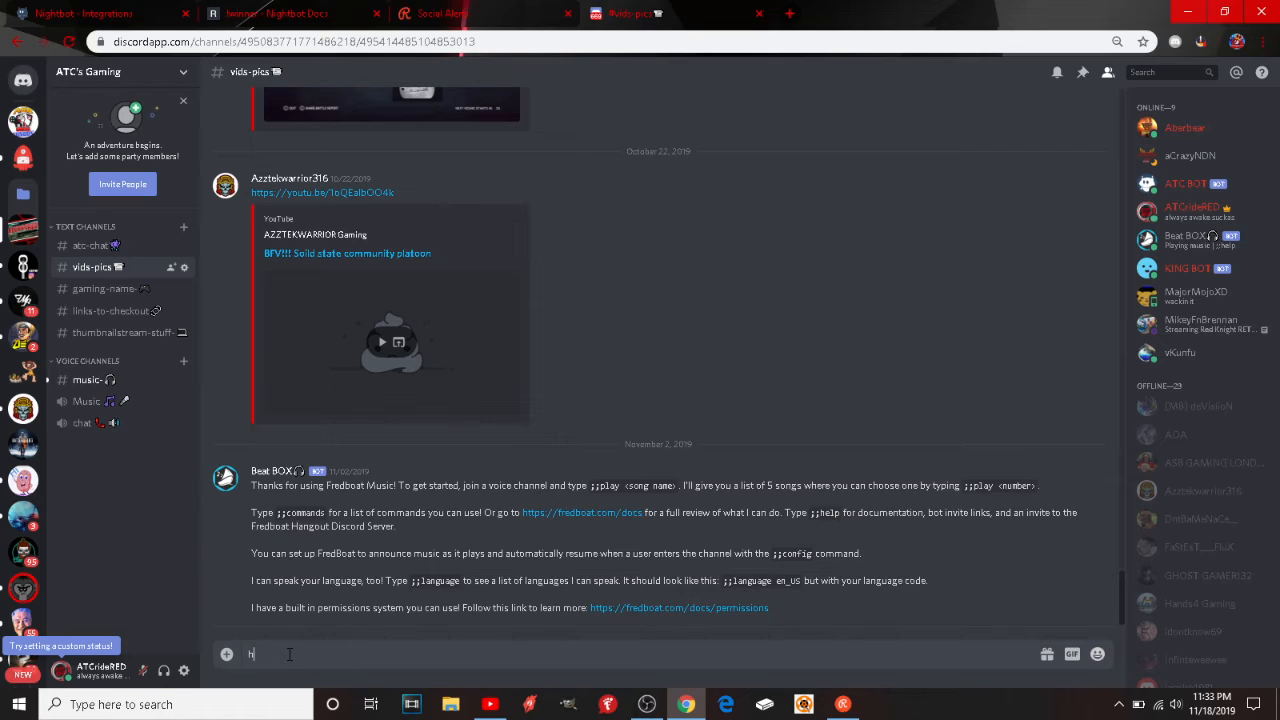
text(hello)
key(Return)
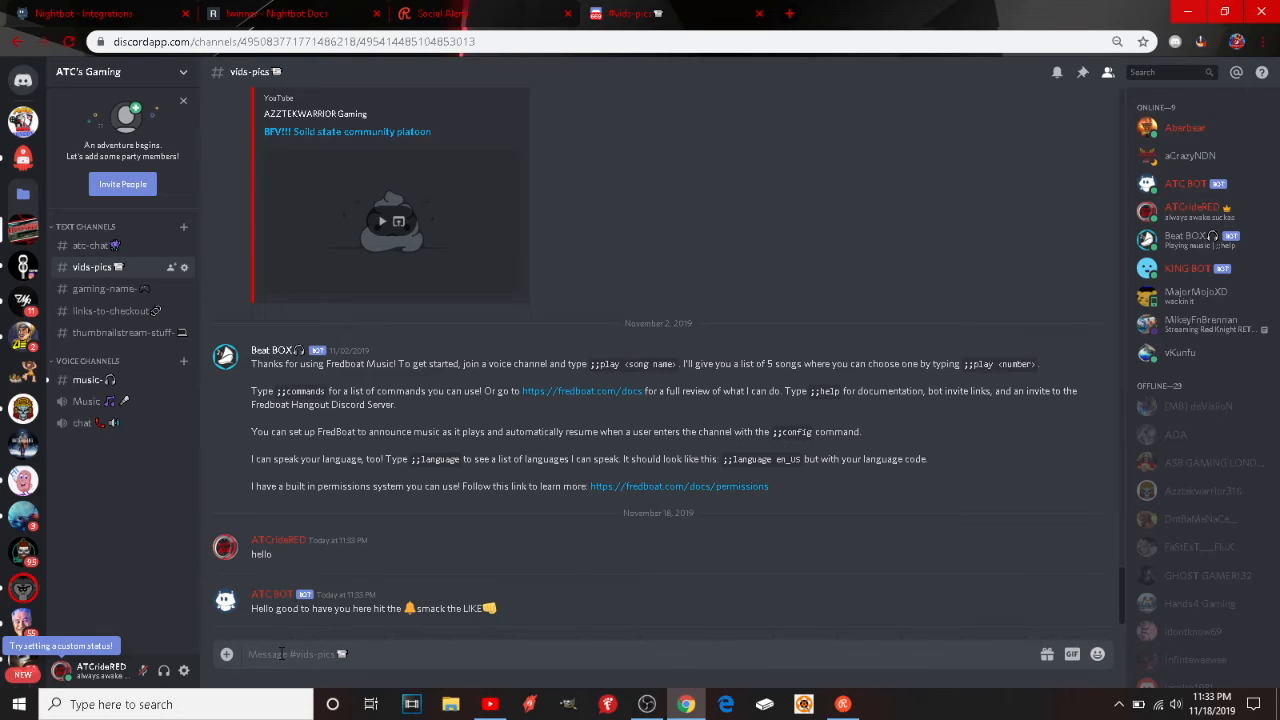
Step: Send the message "!8ball will it snow today" in the vids-pics channel to try the bot's 8ball command
text(()
text(8ball)
text( will i)
text(t snow t)
text(oday)
key(Return)
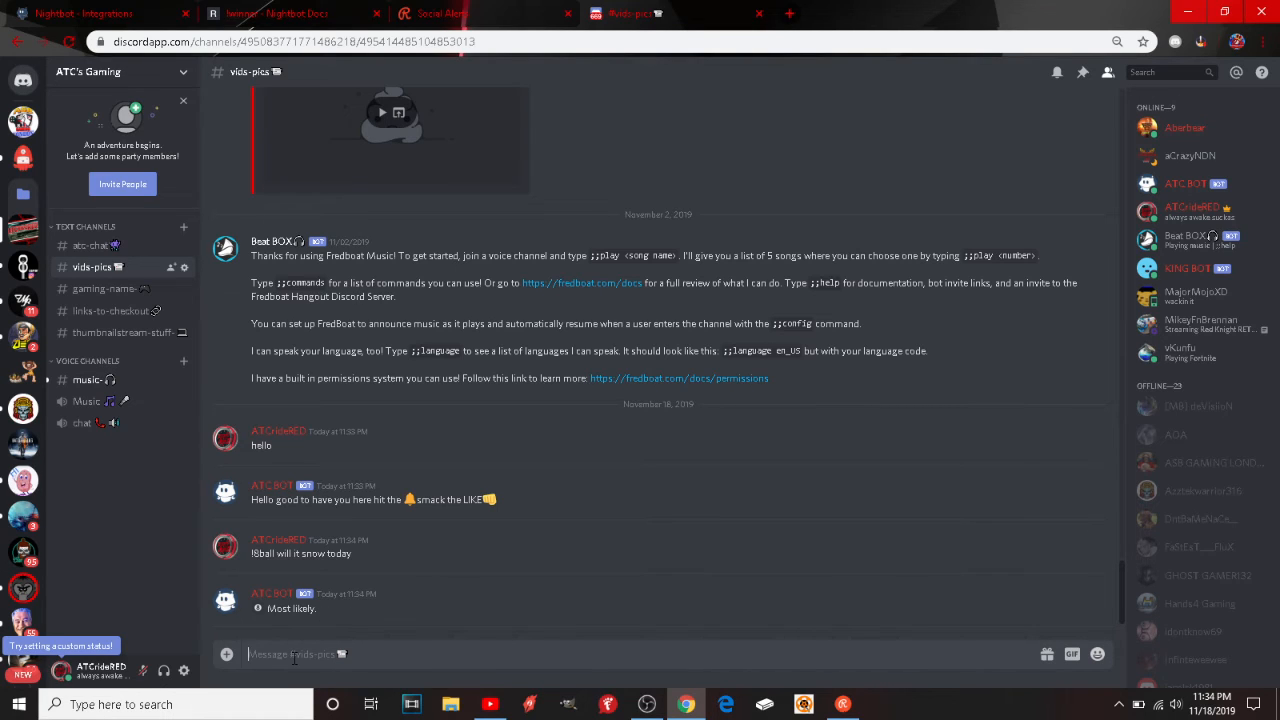
Step: Send the bot command "!key" twice and the message "sup" in the vids-pics channel
text(!lol)
key(Return)
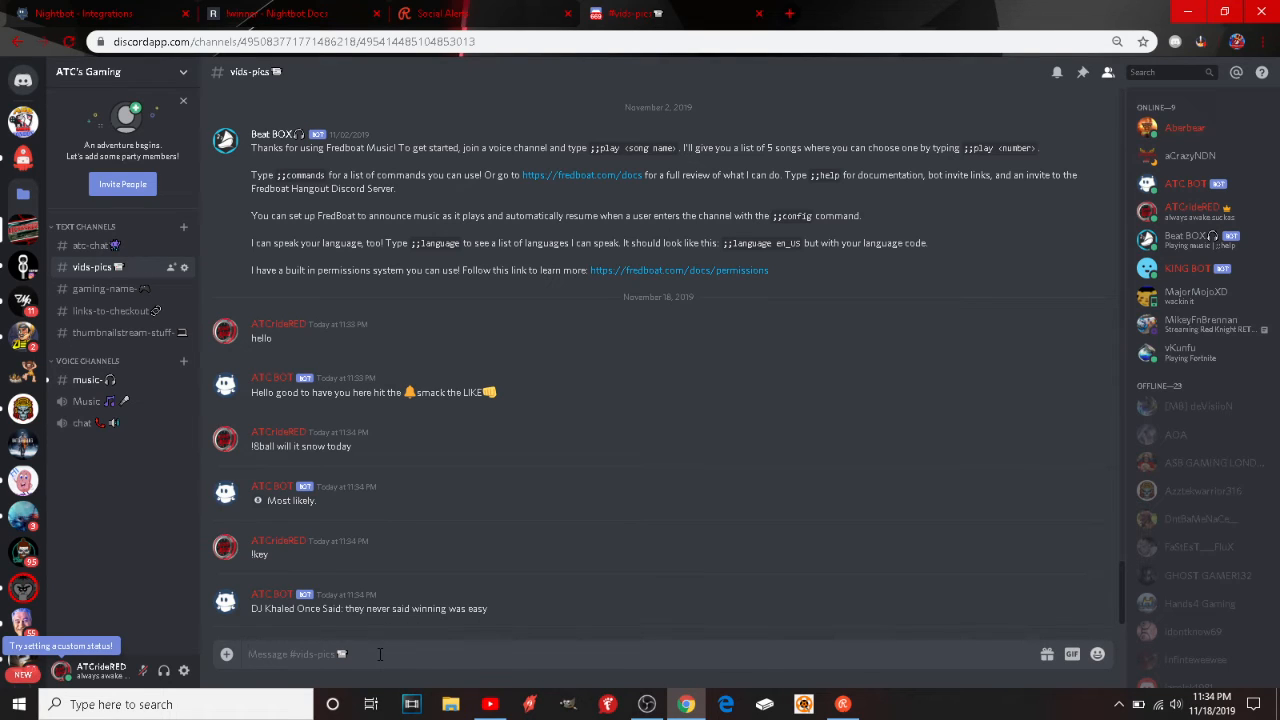
text(!key)
key(Return)
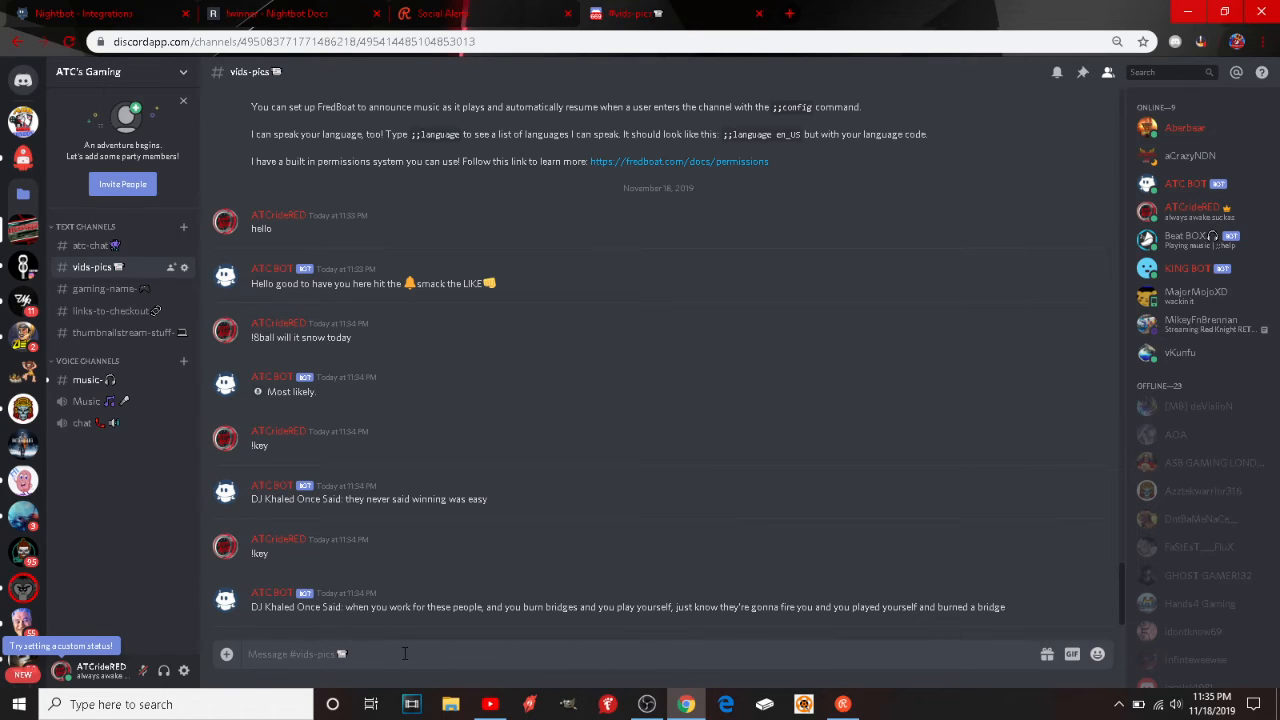
text(sup)
key(Return)
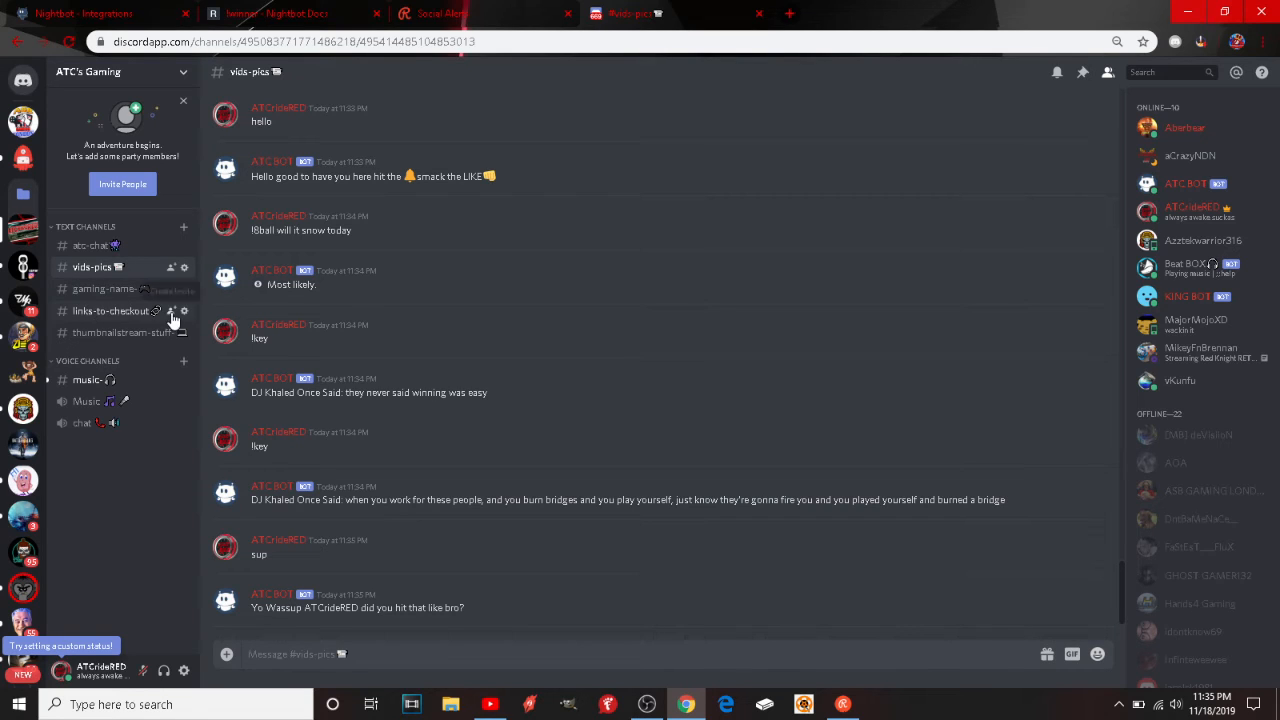
click(183, 229)
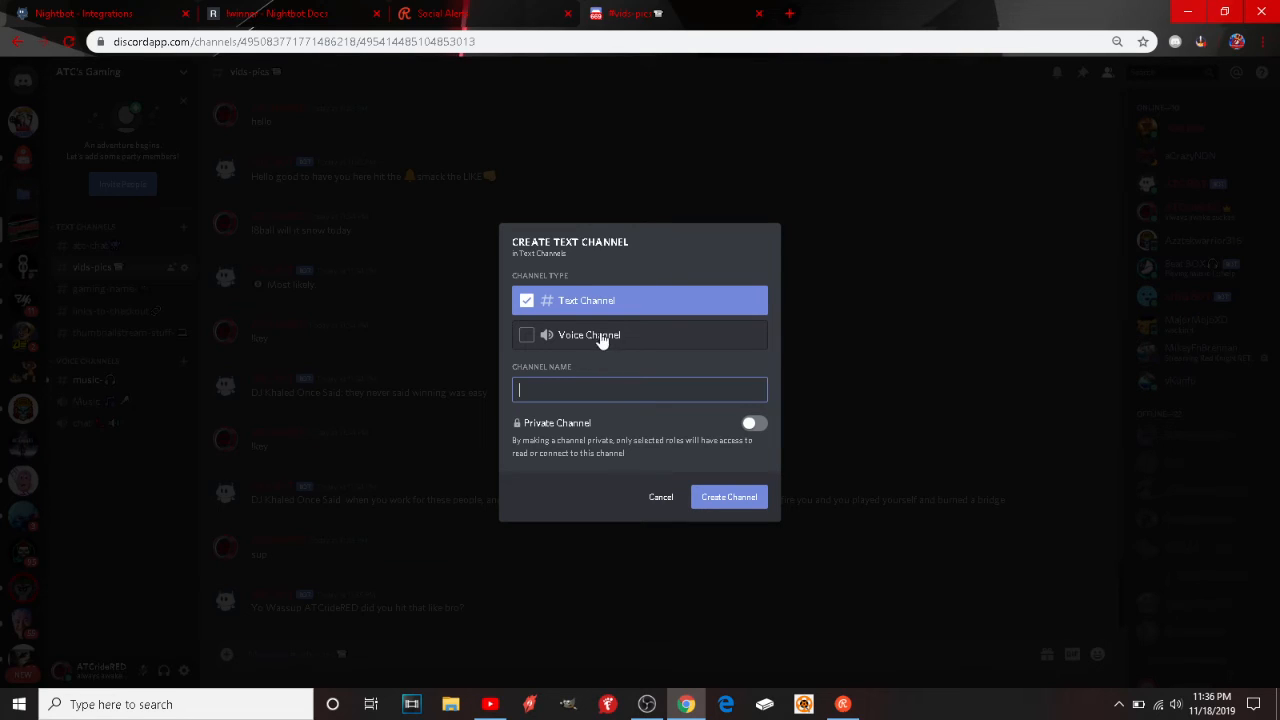
click(532, 338)
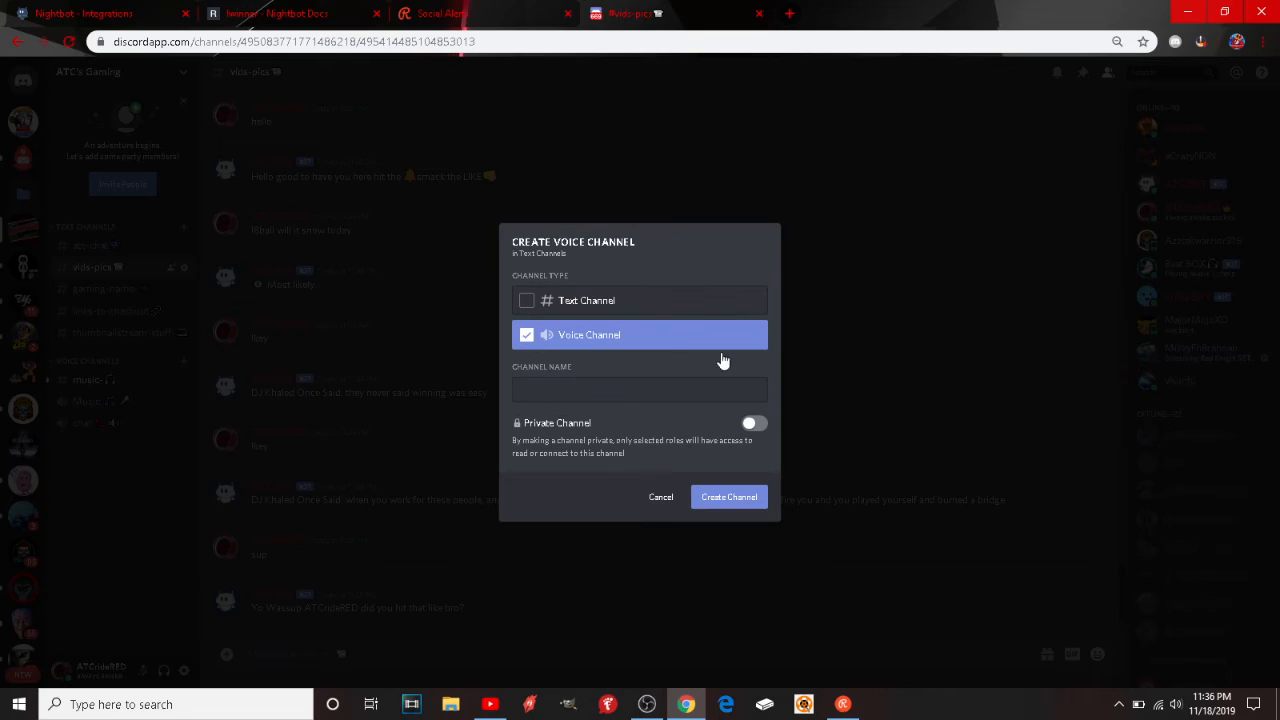
click(550, 386)
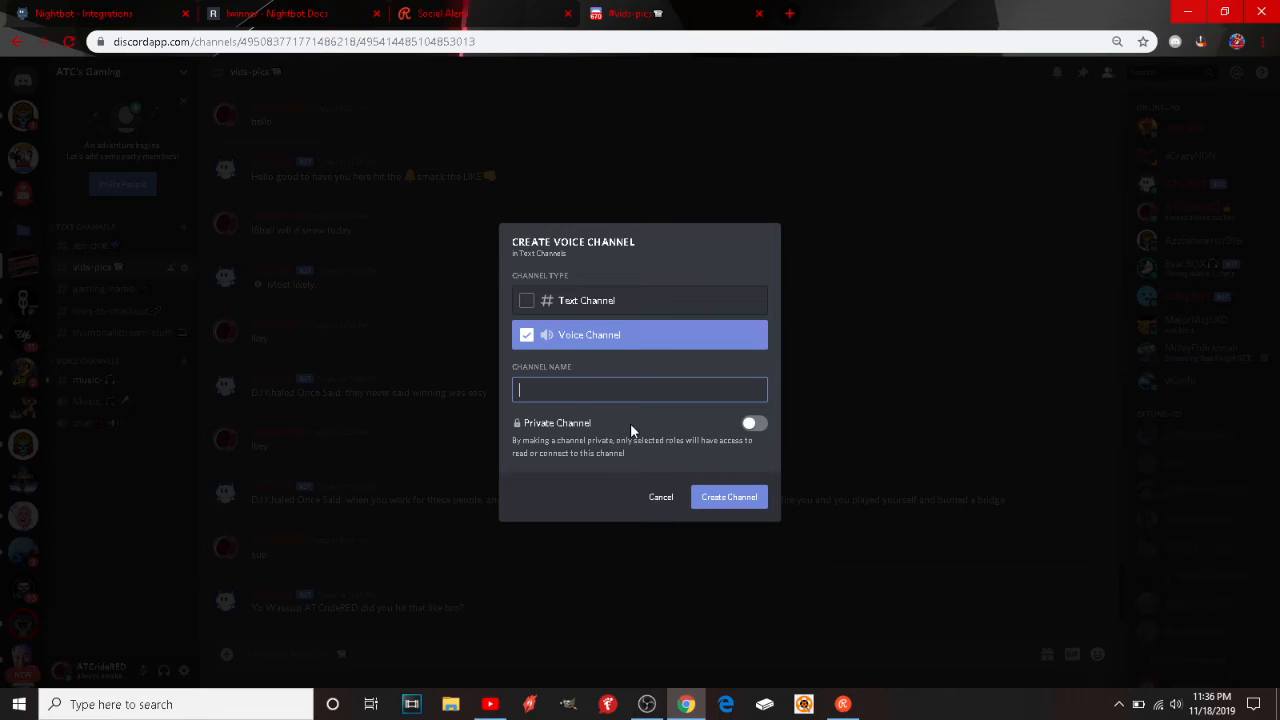
click(660, 498)
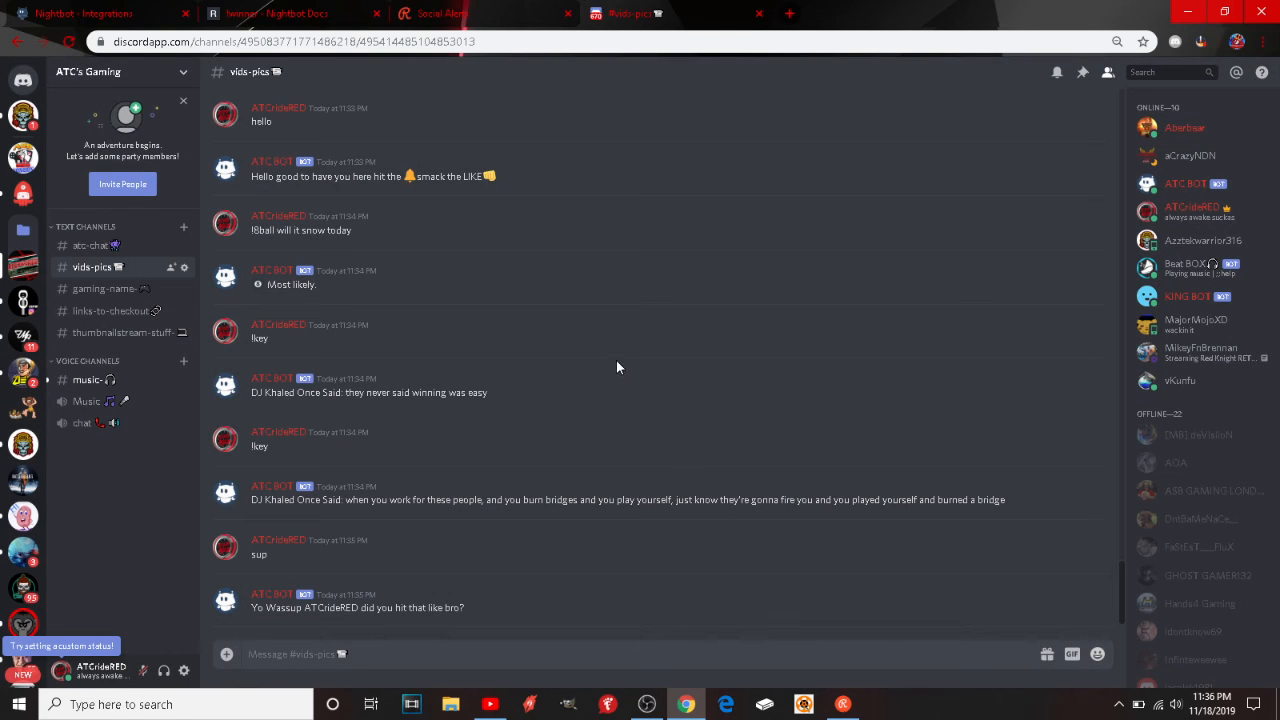
Step: Join the Music voice channel, review the FredBoat instructions in the music text channel, and disconnect from voice
click(127, 401)
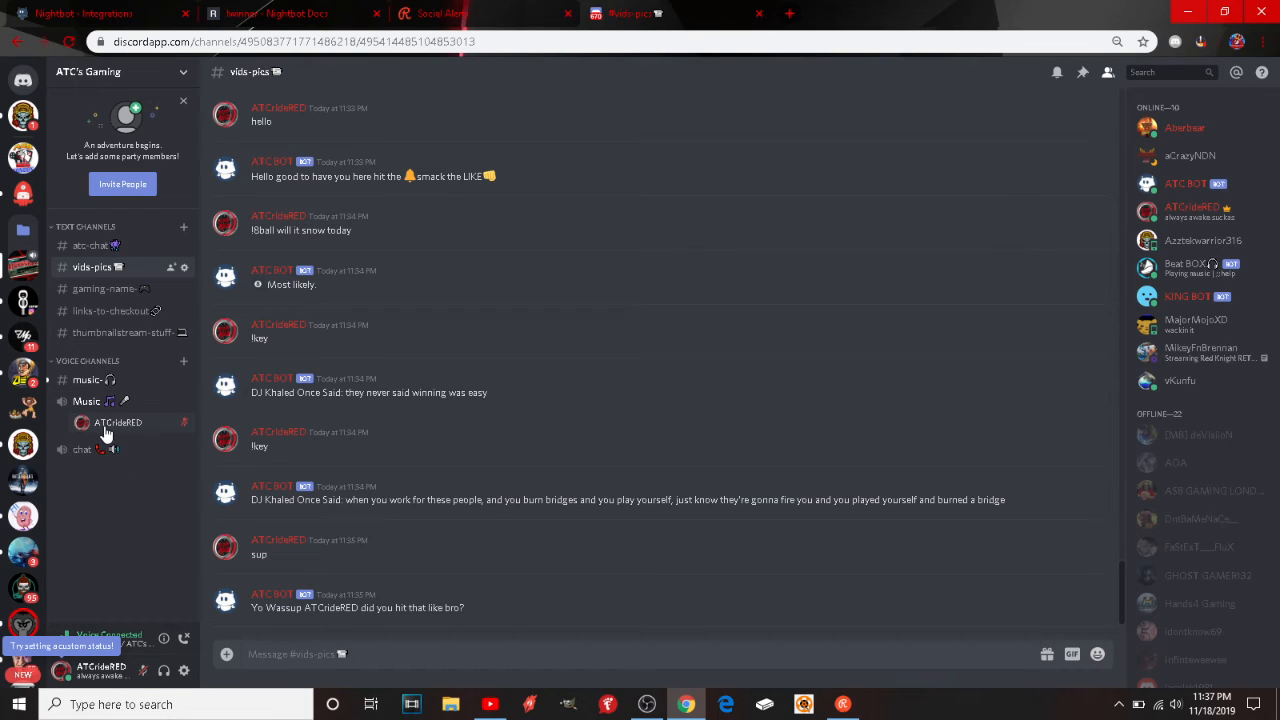
click(84, 380)
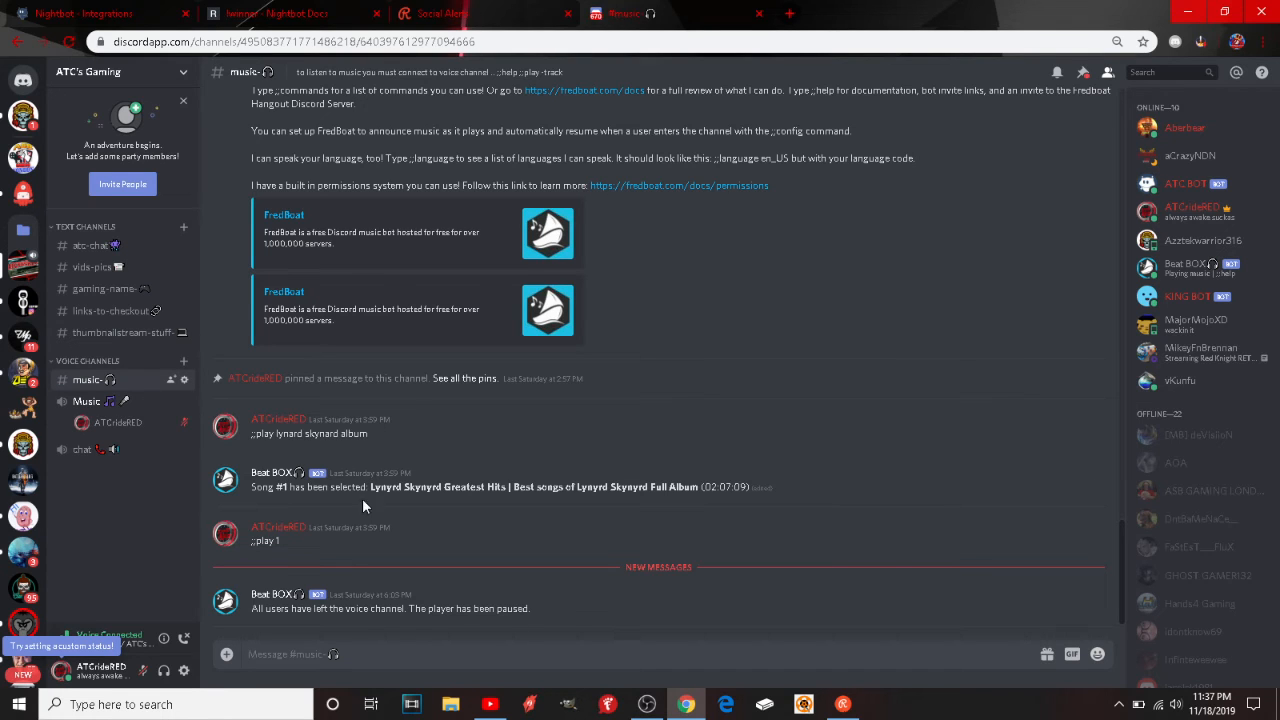
scroll(660, 427, up, 3)
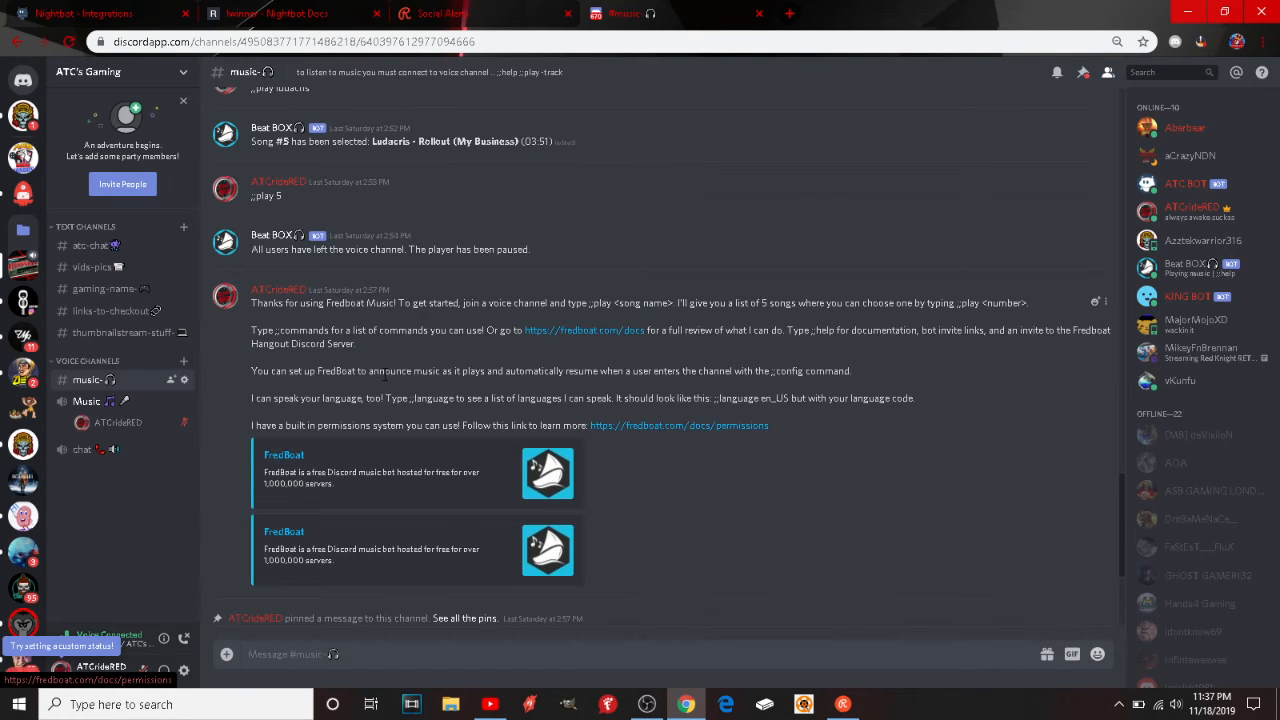
scroll(645, 522, down, 2)
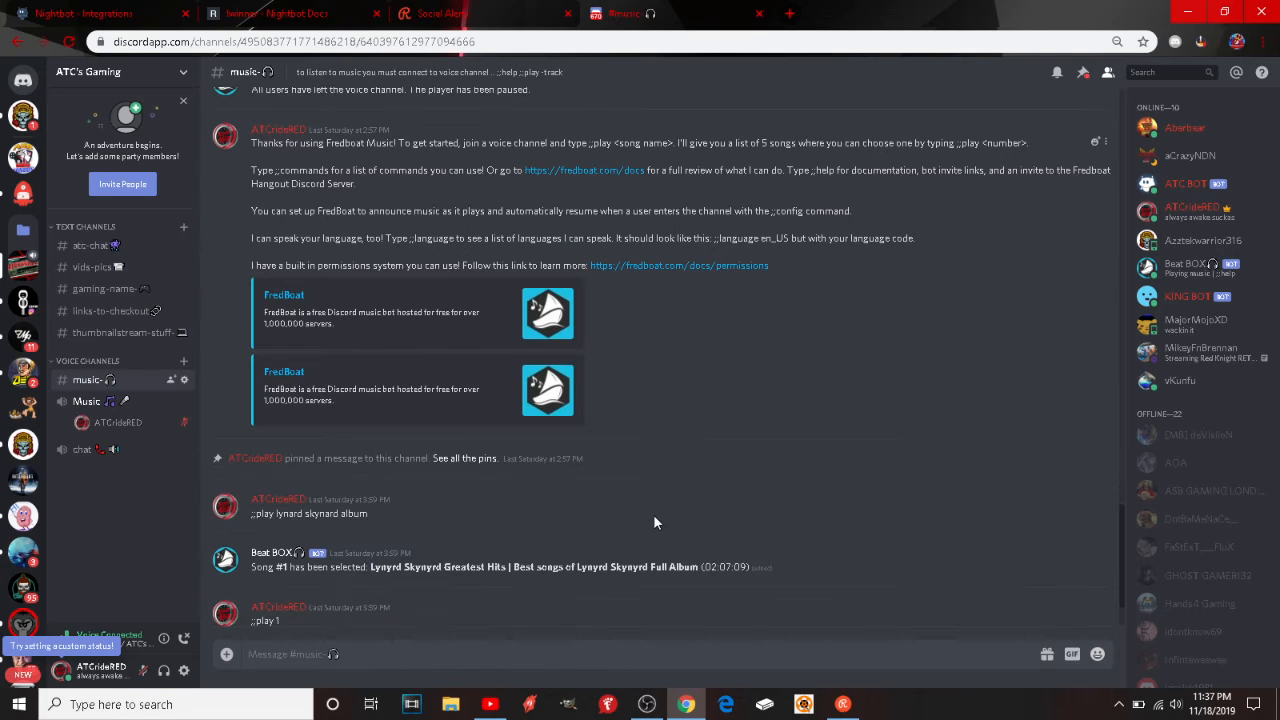
click(186, 638)
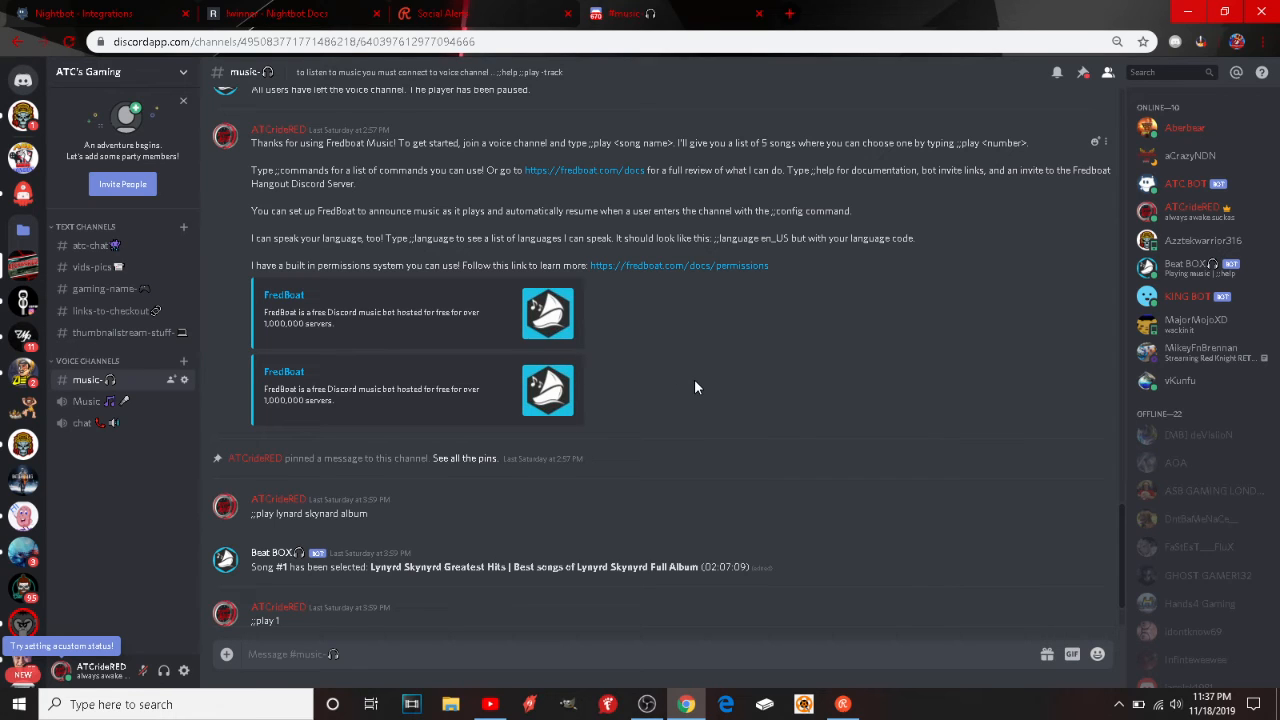
scroll(695, 387, up, 2)
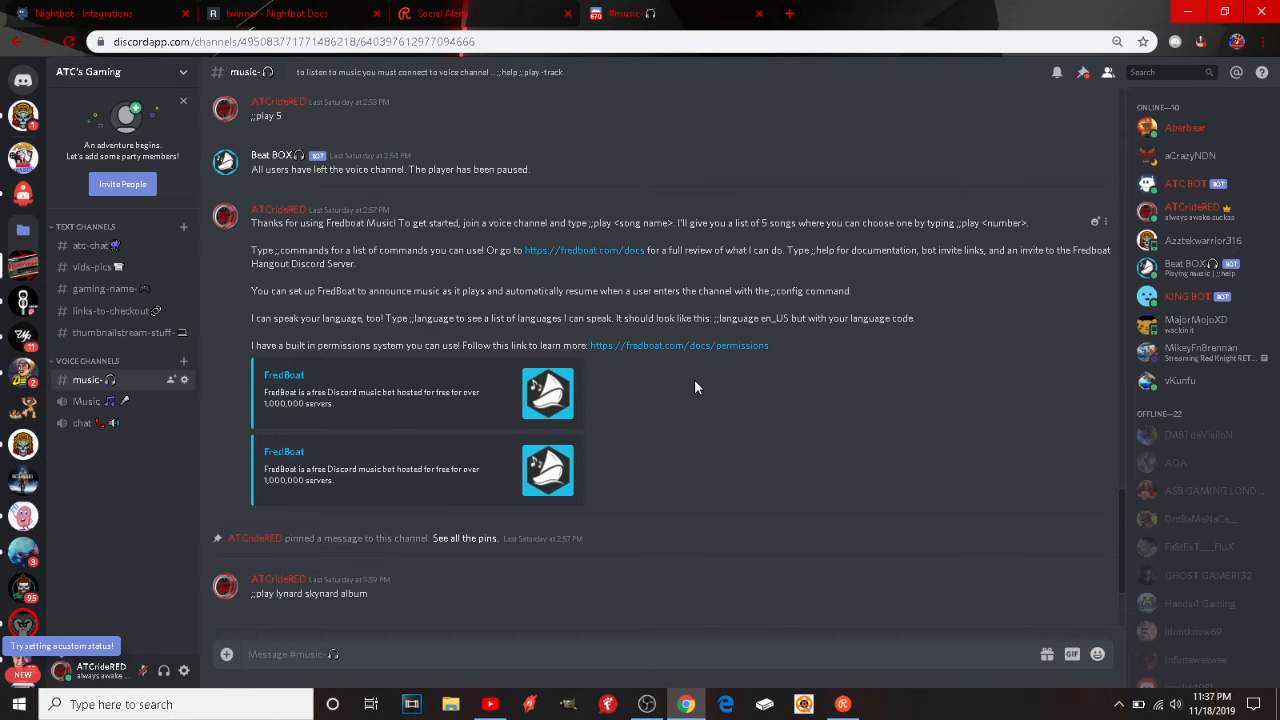
Step: Switch to Restream and view the Chat product page and the multistreaming dashboard with its connected channels
click(435, 18)
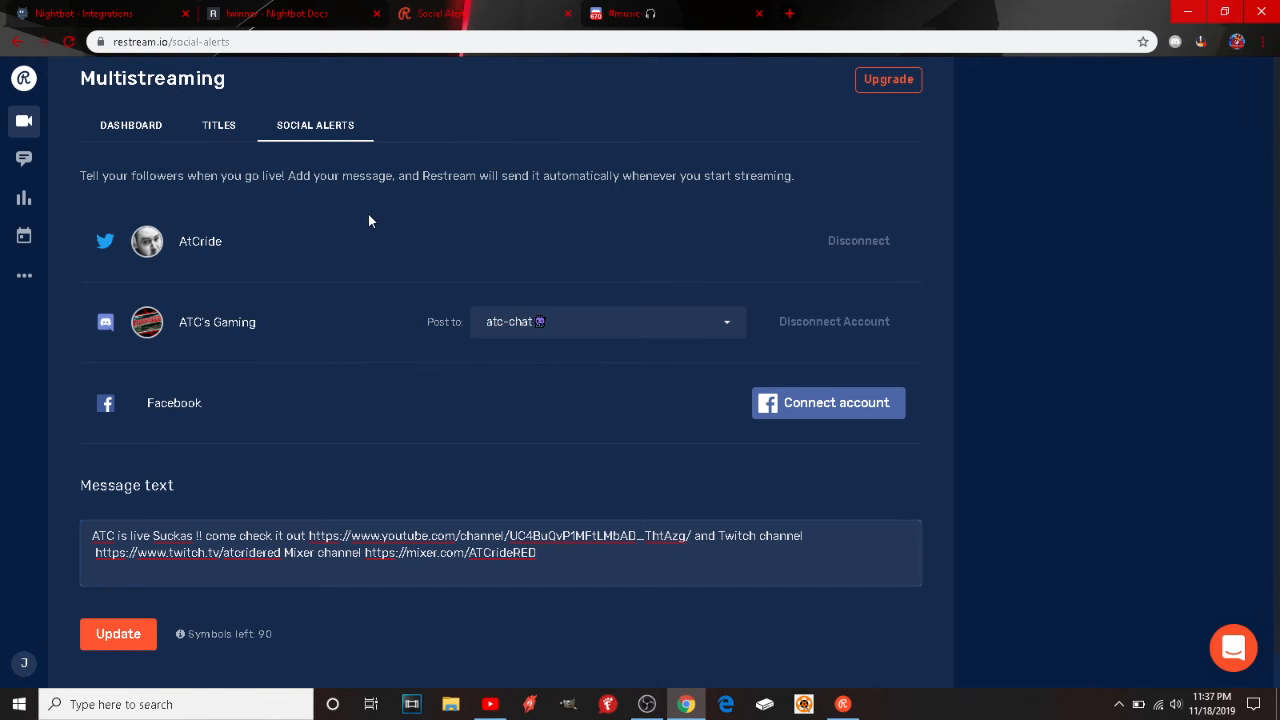
click(24, 162)
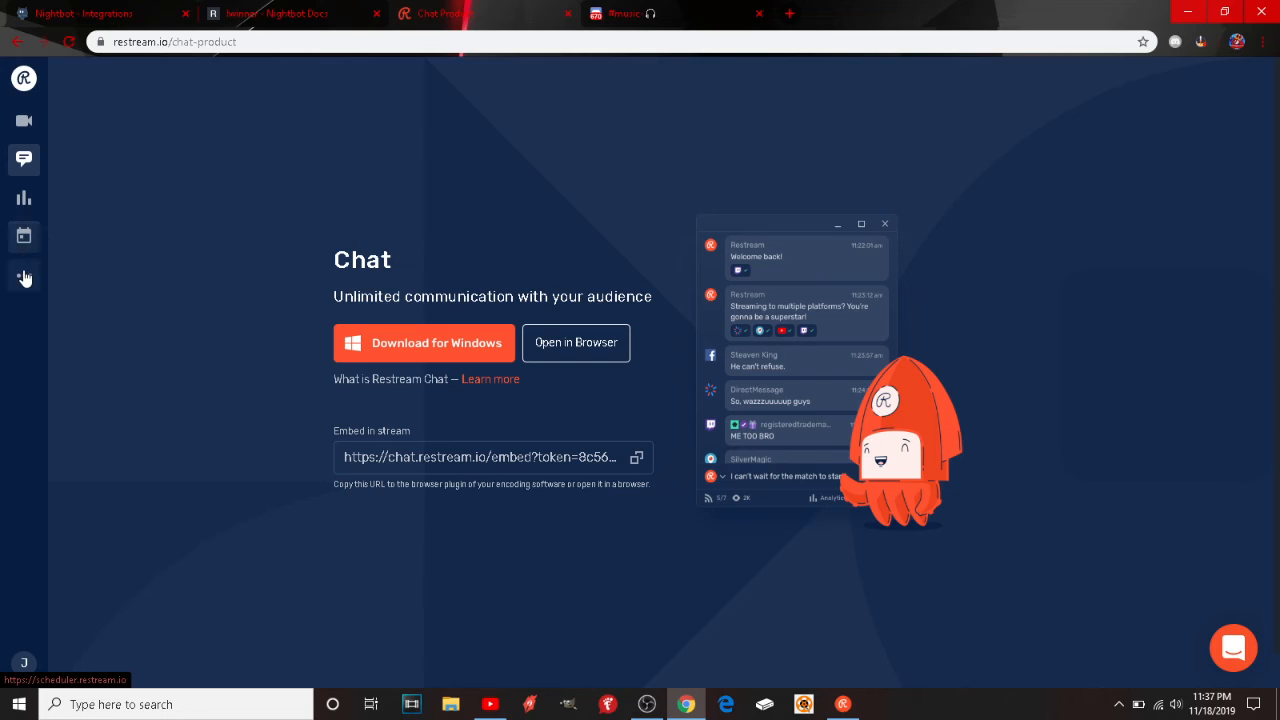
click(23, 82)
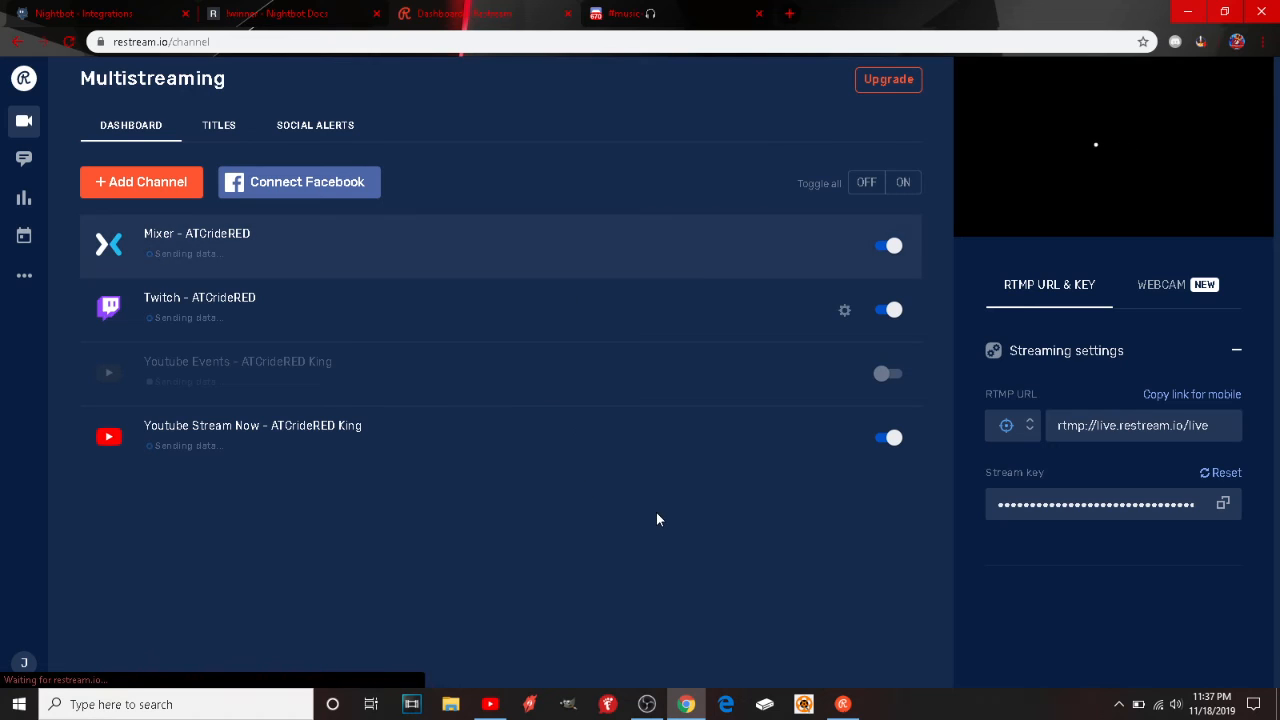
scroll(657, 519, down, 1)
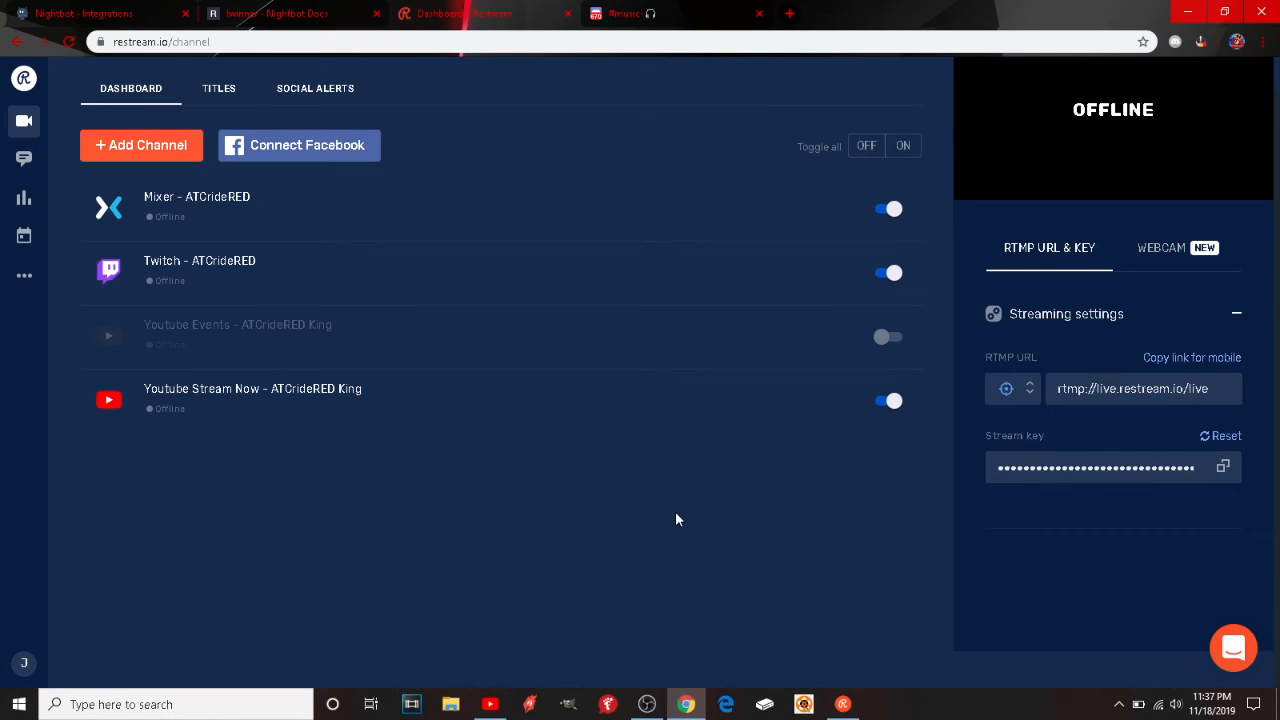
scroll(674, 518, up, 1)
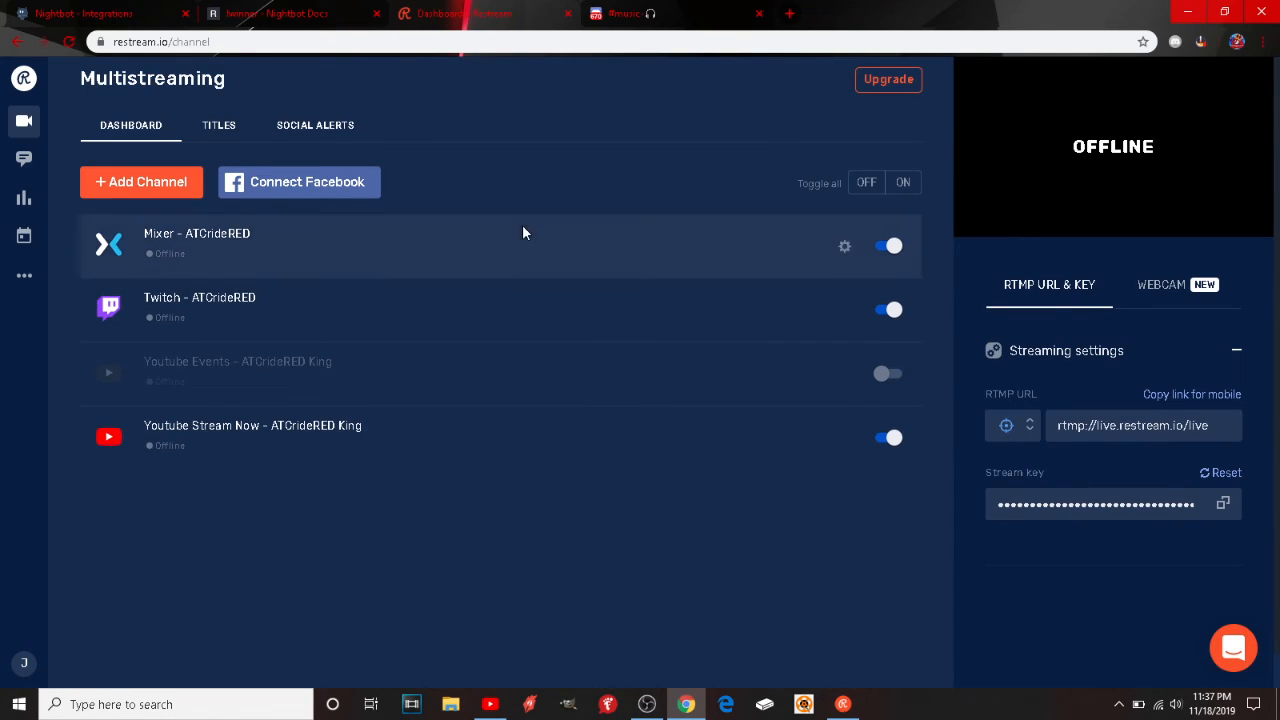
Step: Review the social alerts settings and the Restream Chat window, then return to the multistreaming dashboard
click(326, 134)
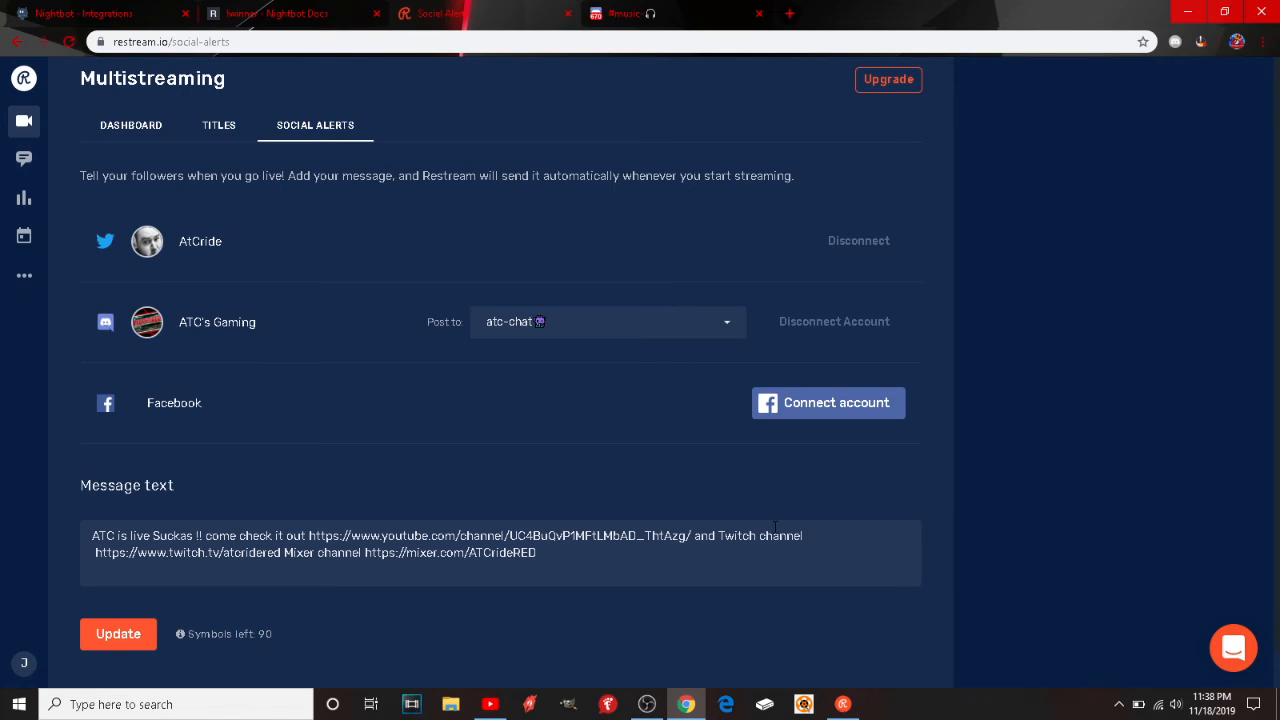
click(845, 705)
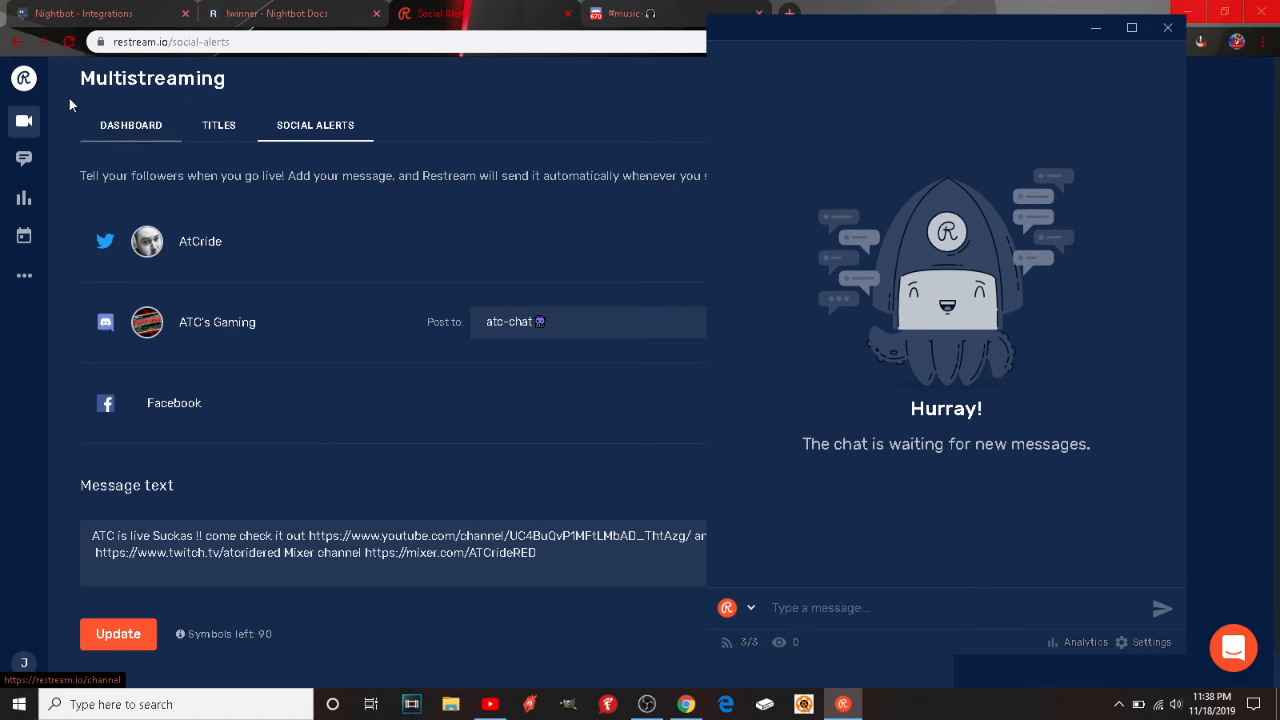
click(125, 133)
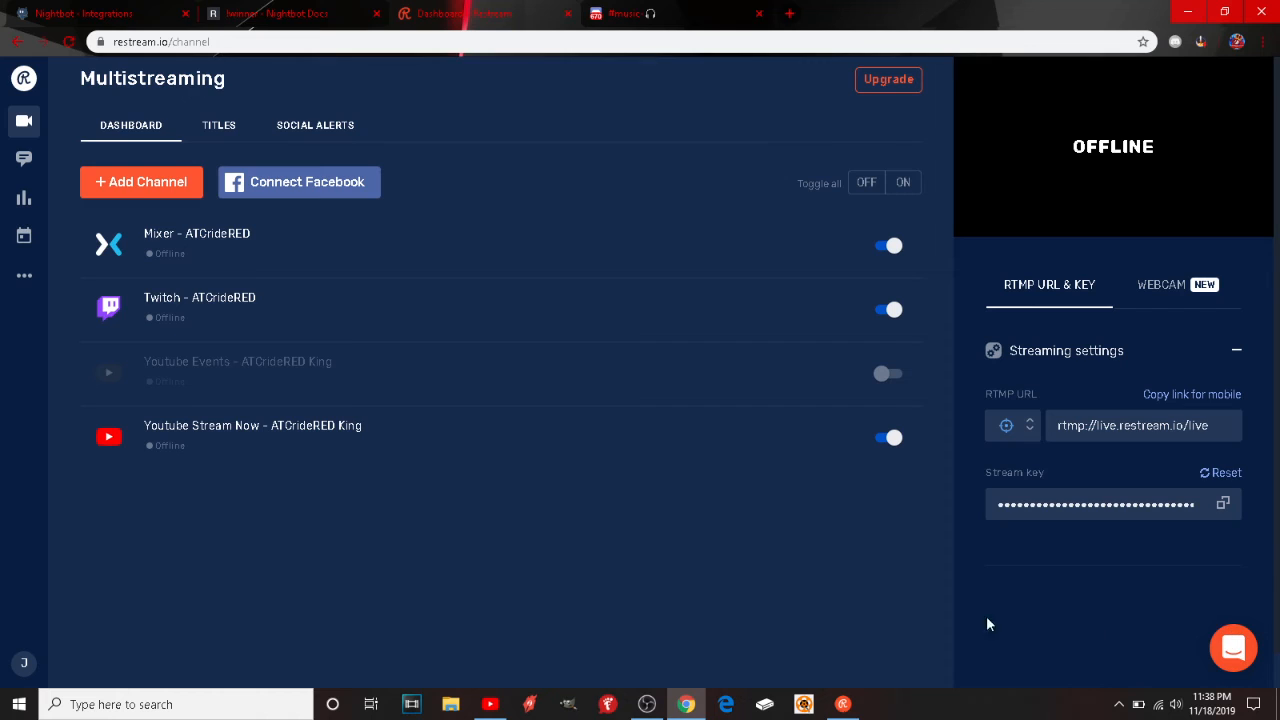
Step: Open the Bot settings of Restream Chat and switch Relay mode off and back on
click(855, 705)
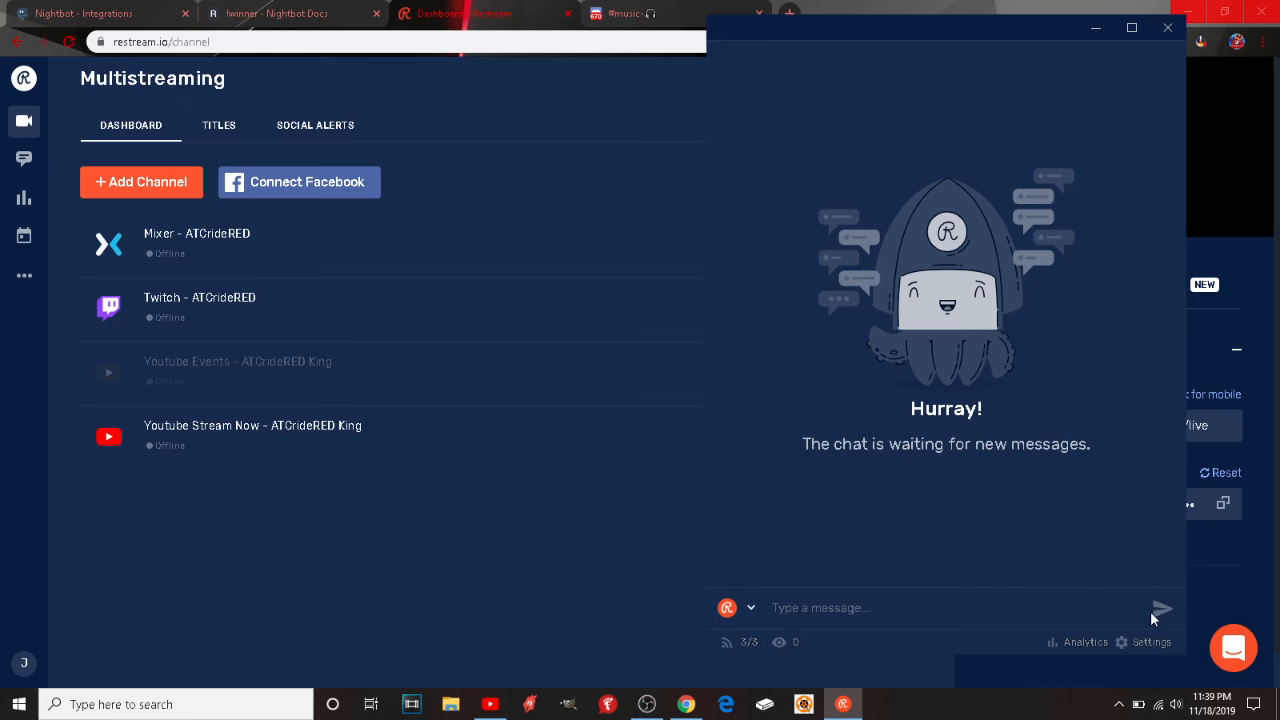
click(1147, 645)
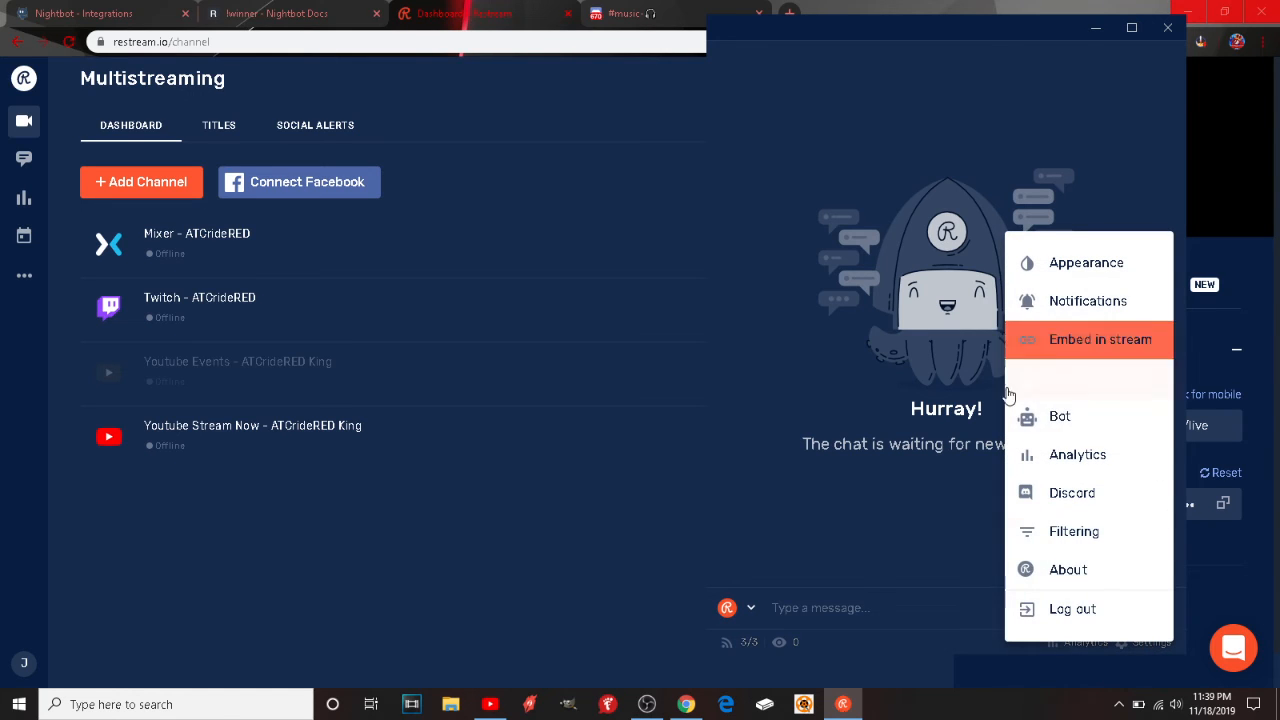
click(1062, 420)
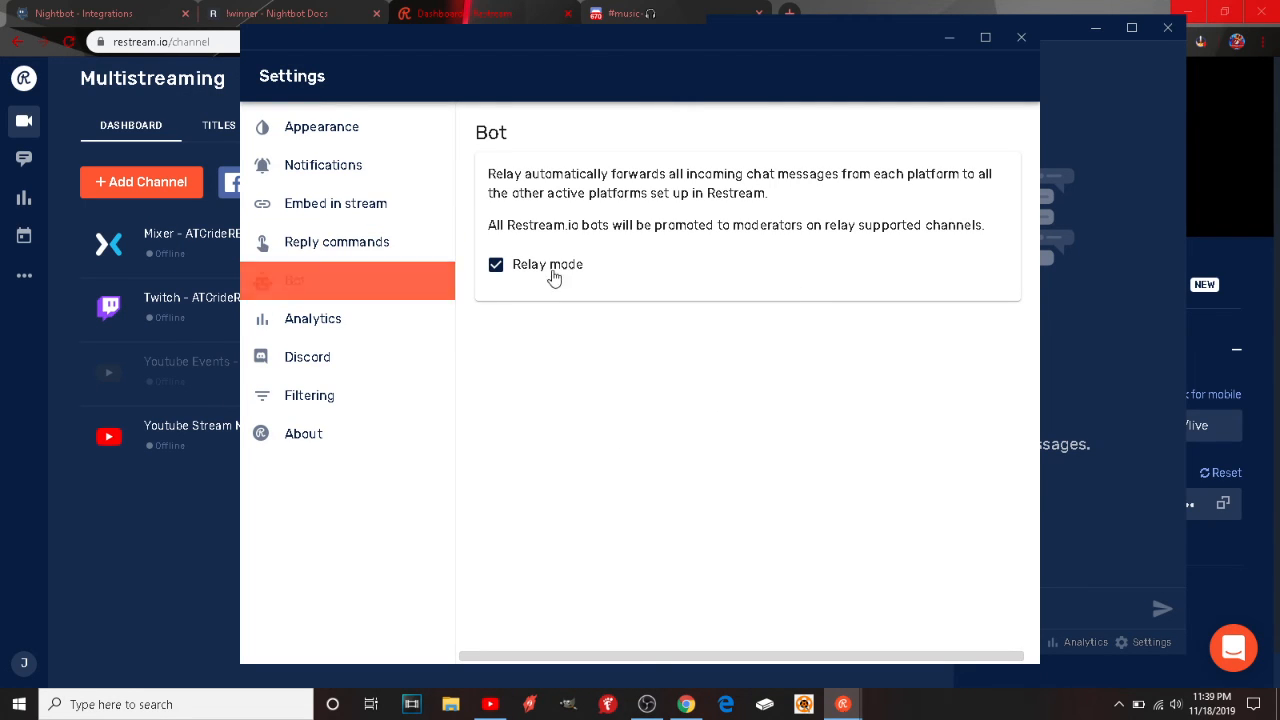
click(493, 266)
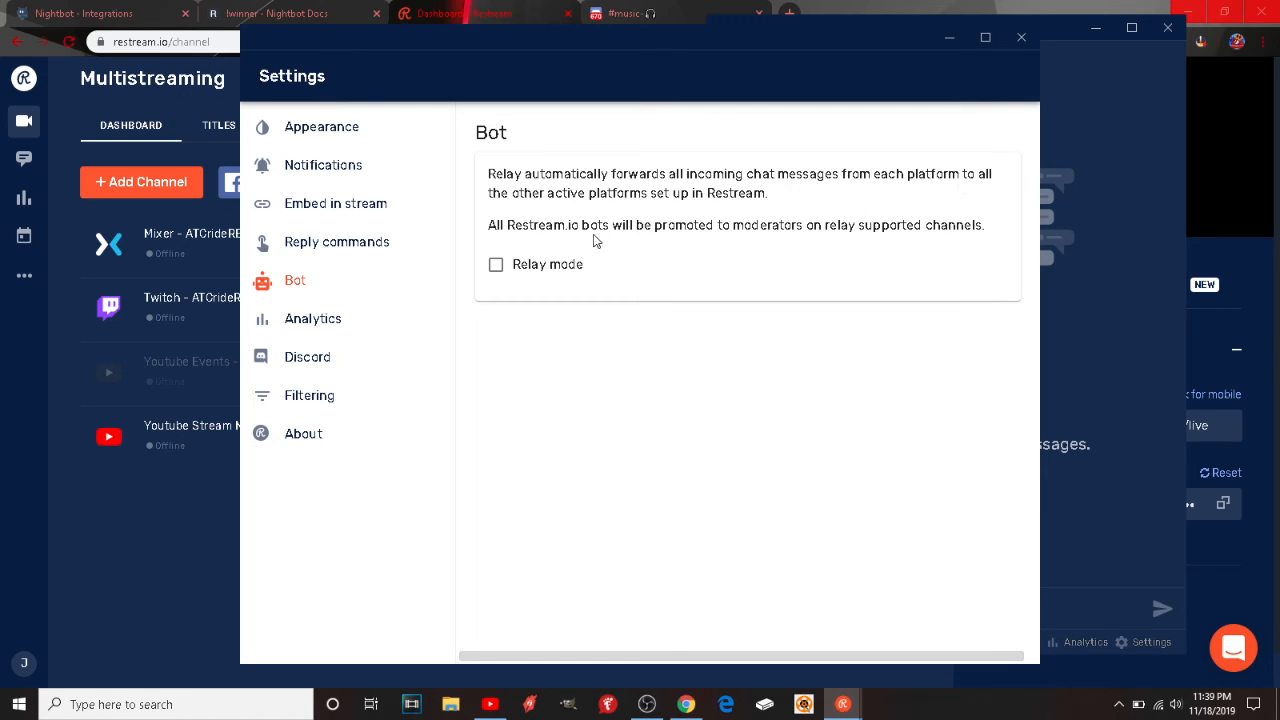
click(498, 264)
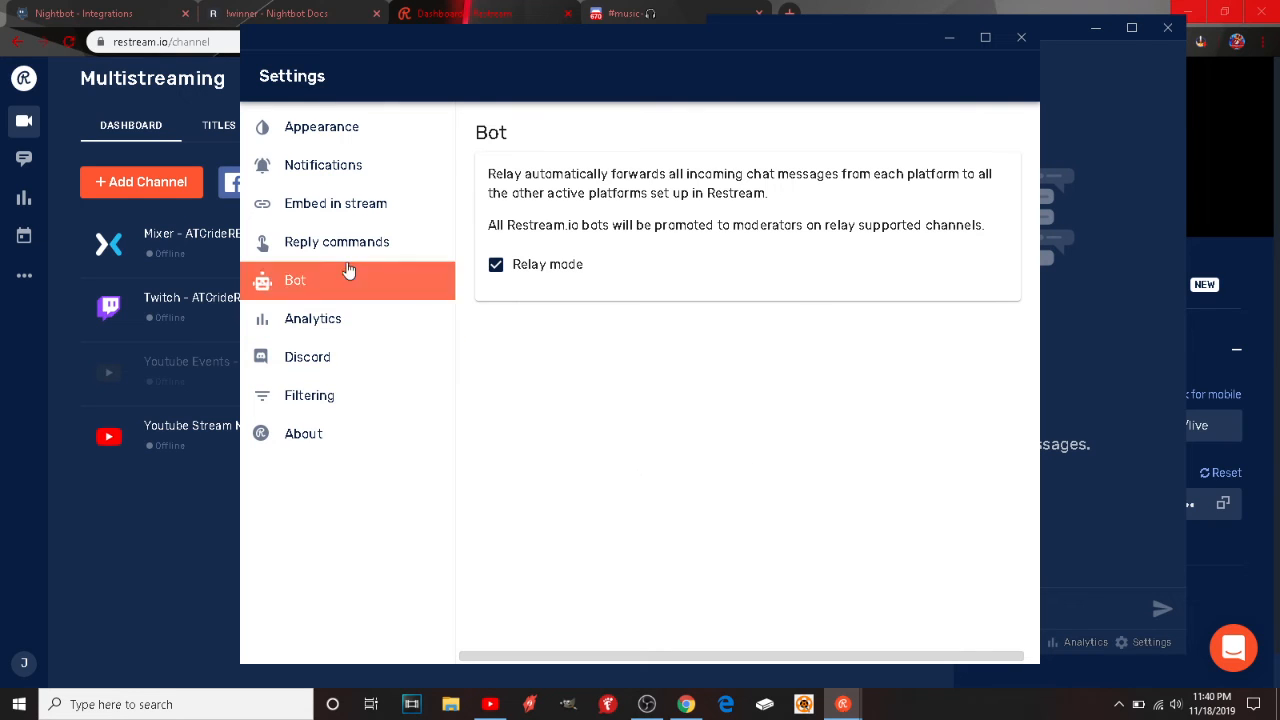
Step: View the Discord connection settings of Restream Chat, then close the settings and the chat window
click(334, 366)
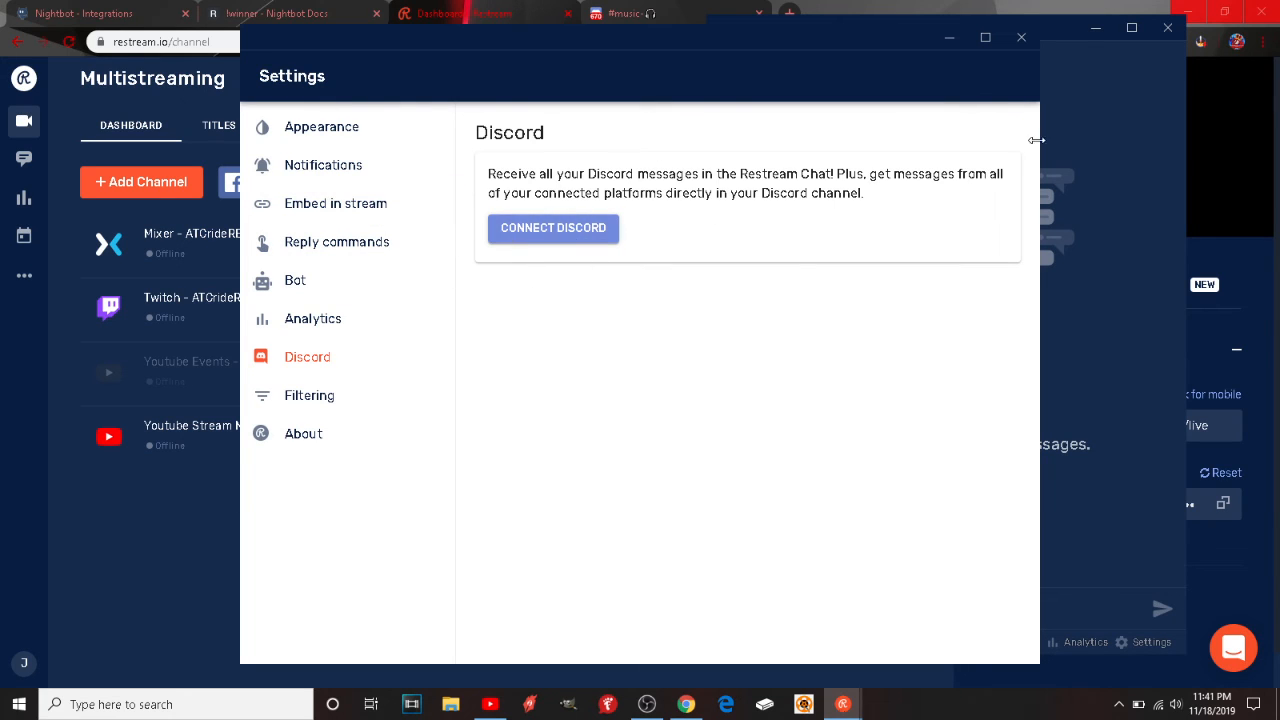
click(1021, 38)
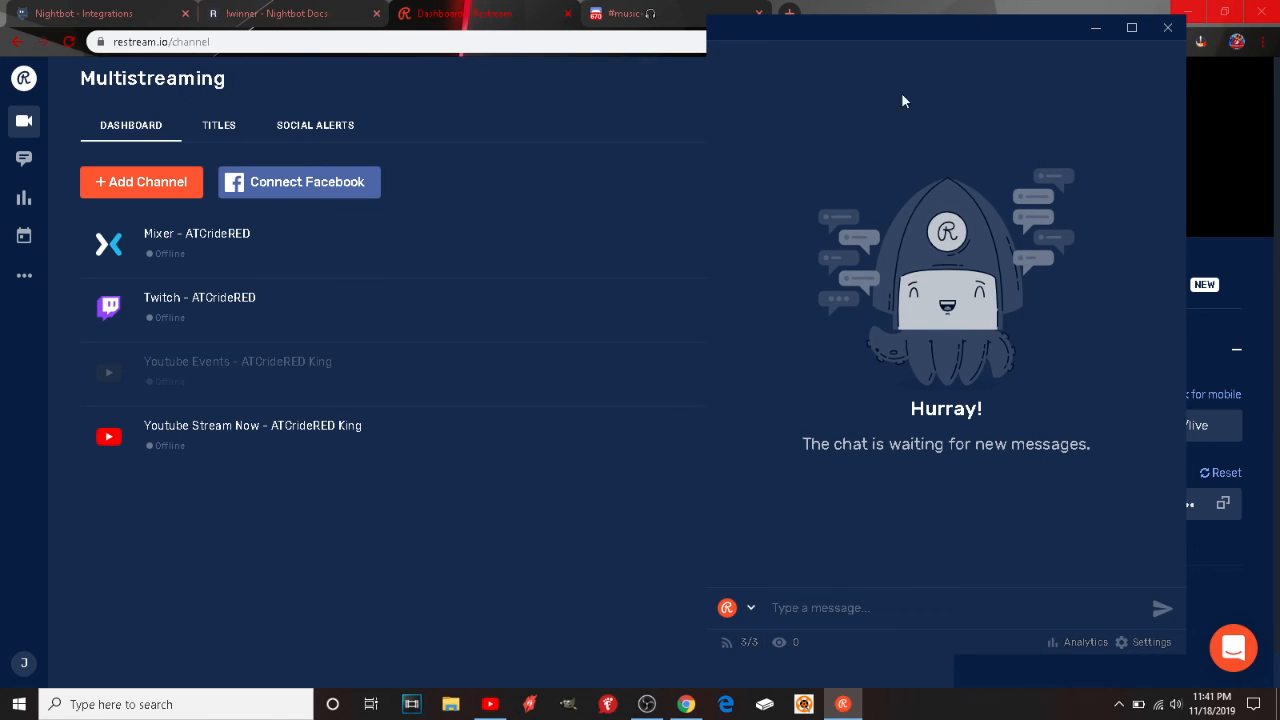
click(1170, 30)
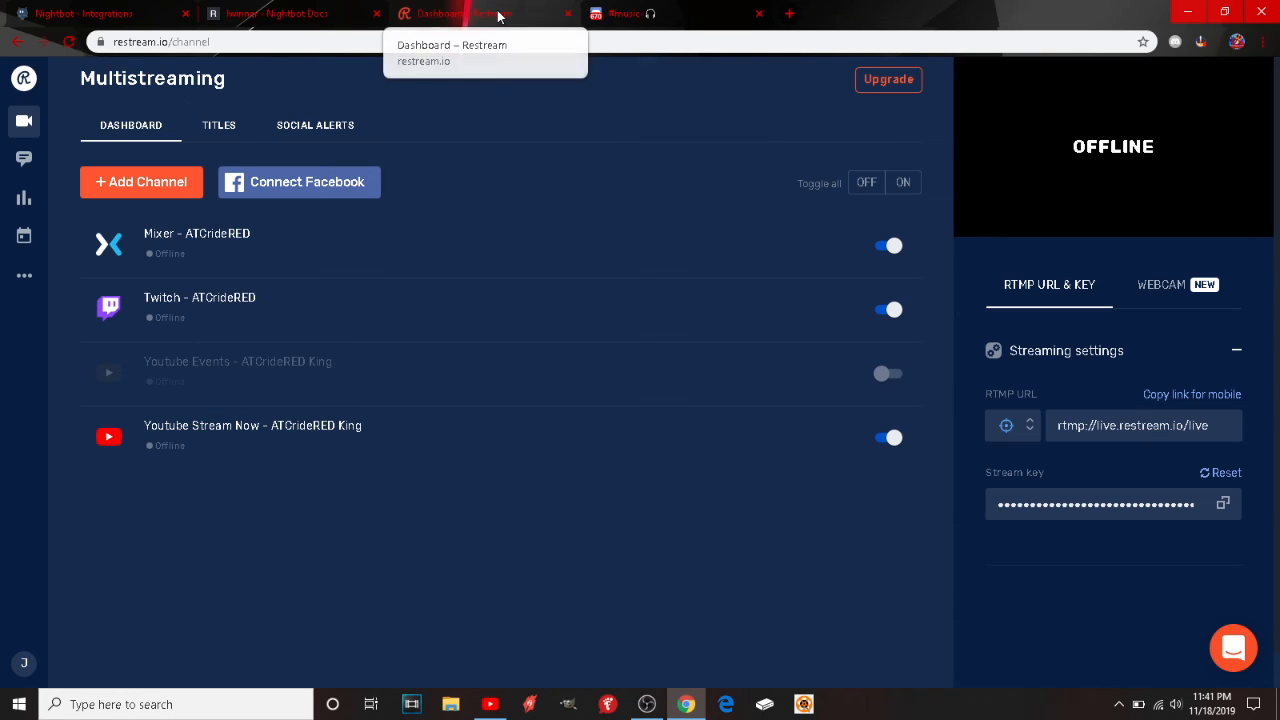
Step: Switch to Discord, look through the chat-lounge channel of the ASB Gaming London server, and open the server's options
click(677, 15)
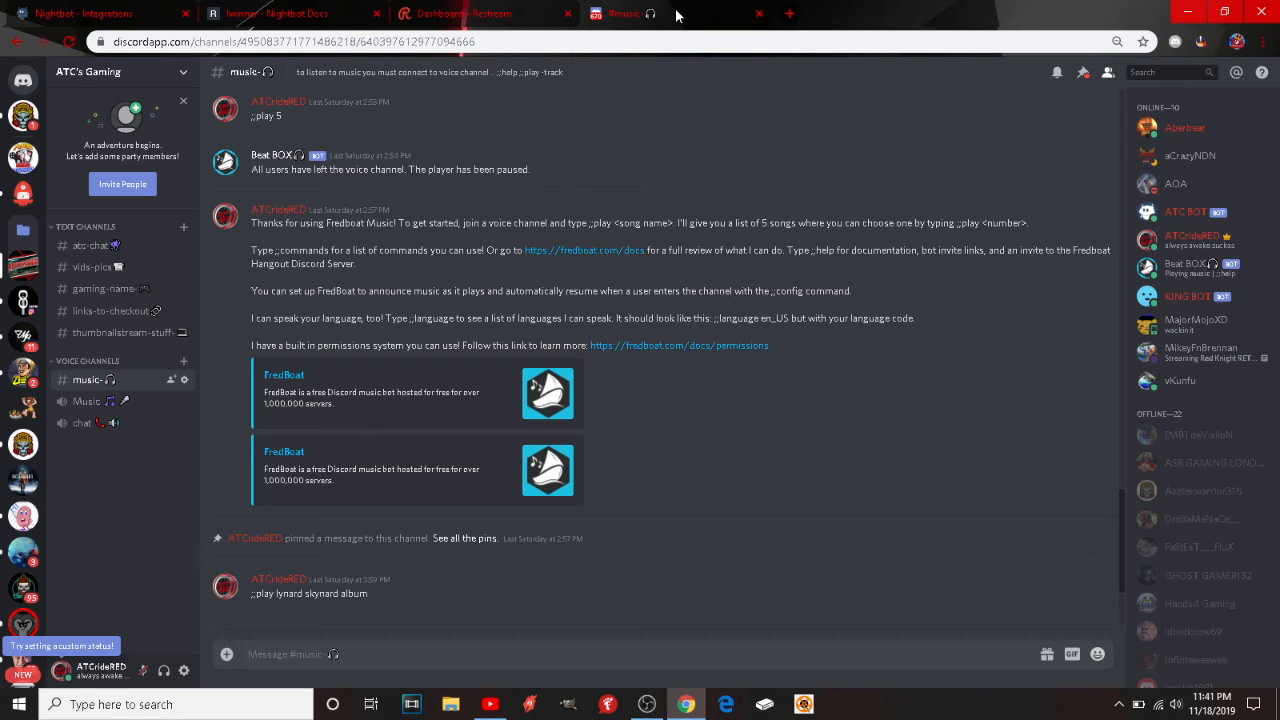
click(23, 157)
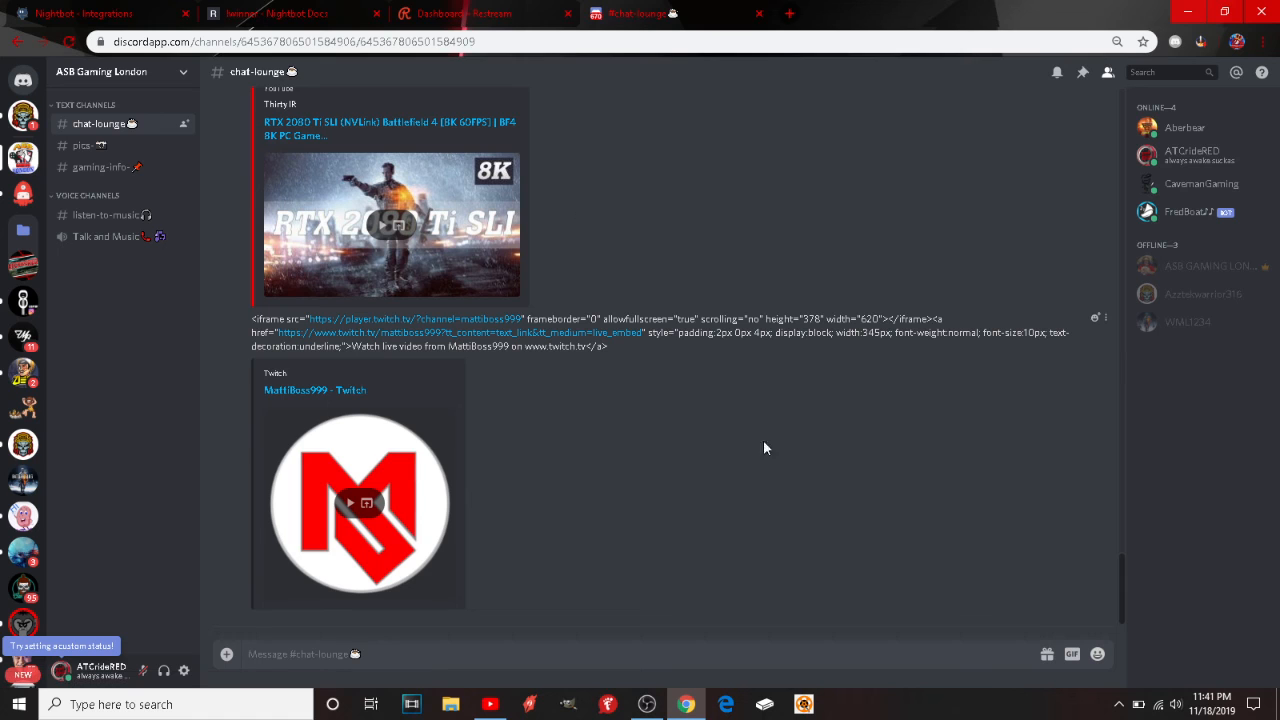
scroll(774, 508, up, 10)
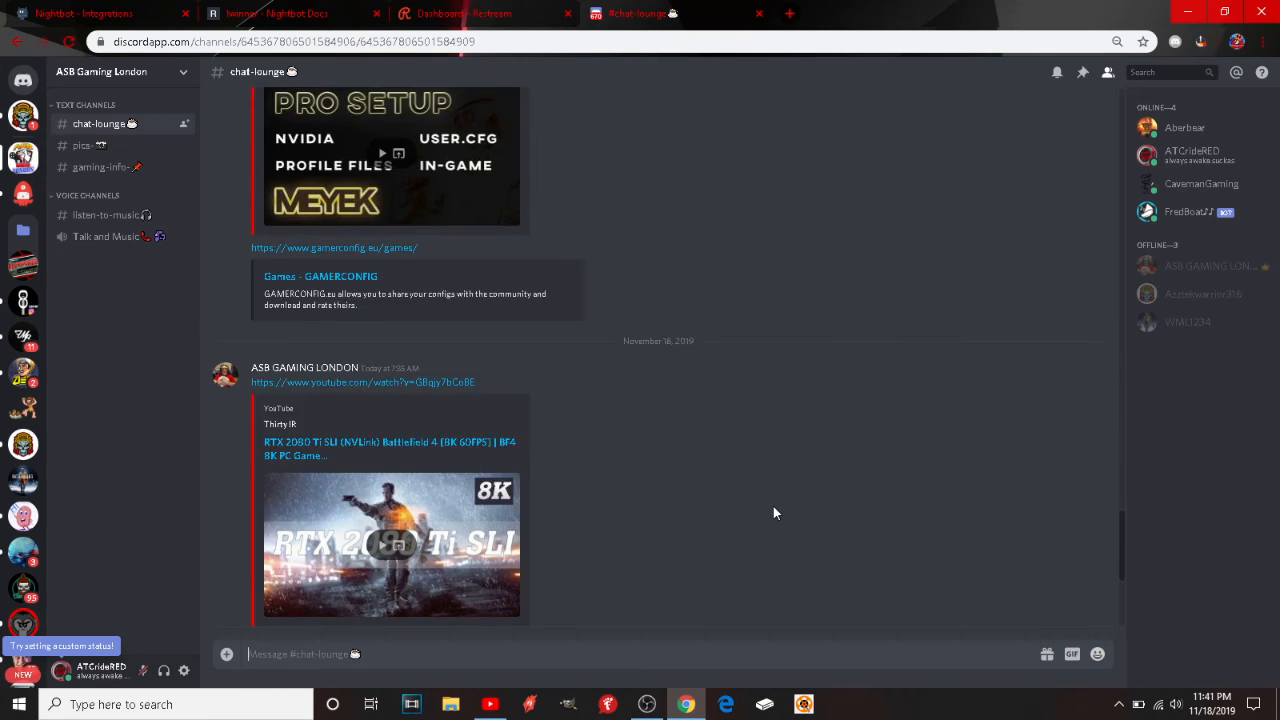
scroll(773, 510, down, 3)
scroll(773, 510, up, 2)
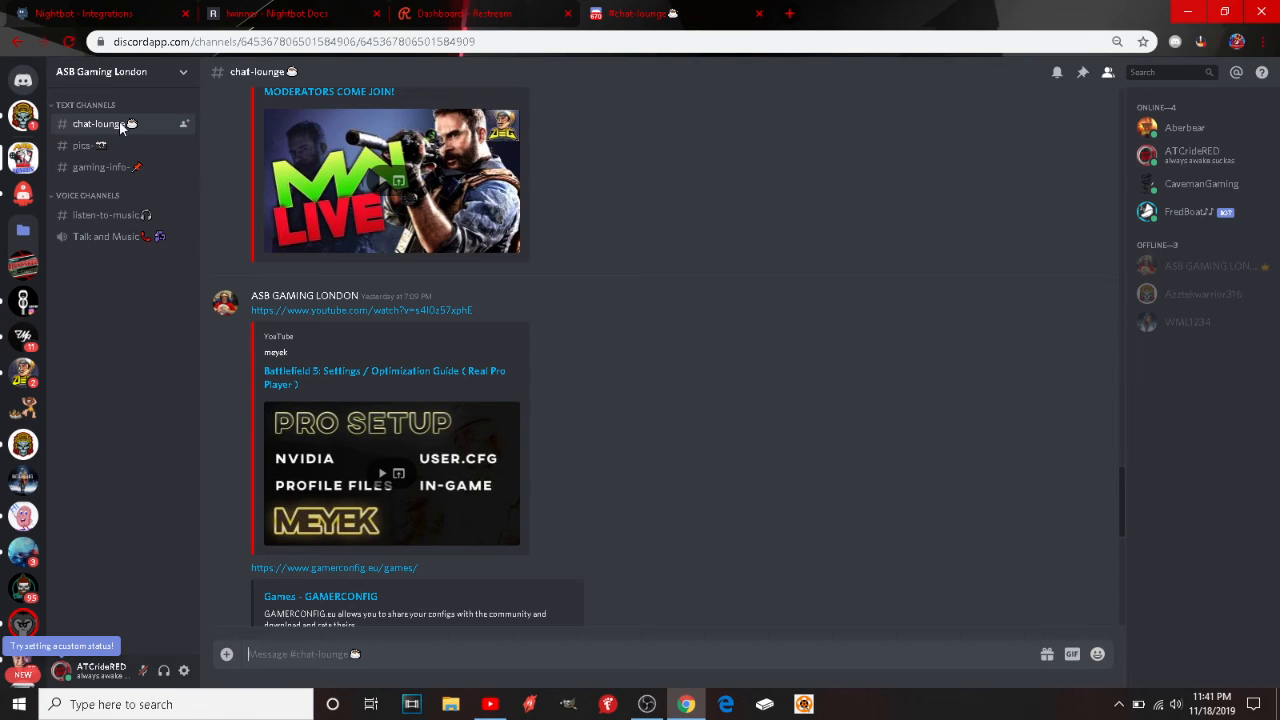
click(184, 75)
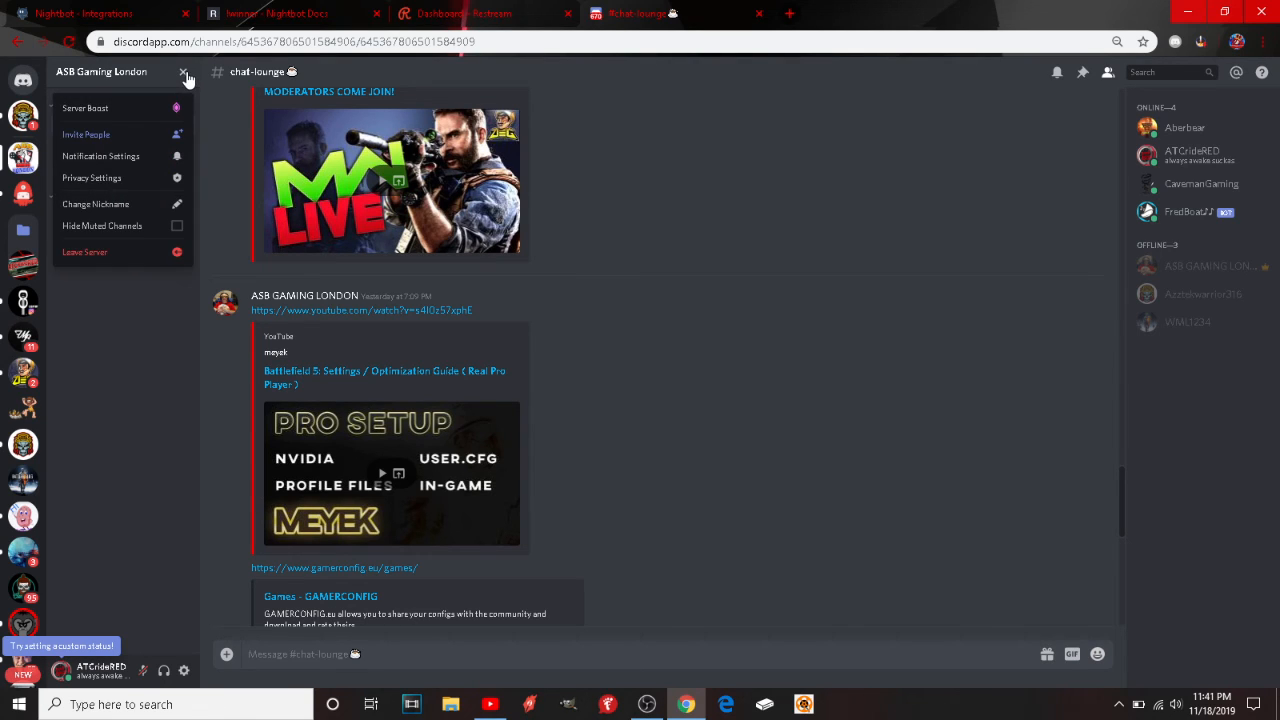
Step: Open the friend invitation for the ASB Gaming London server, look through the friends, and view the invite link's expiry options
click(84, 322)
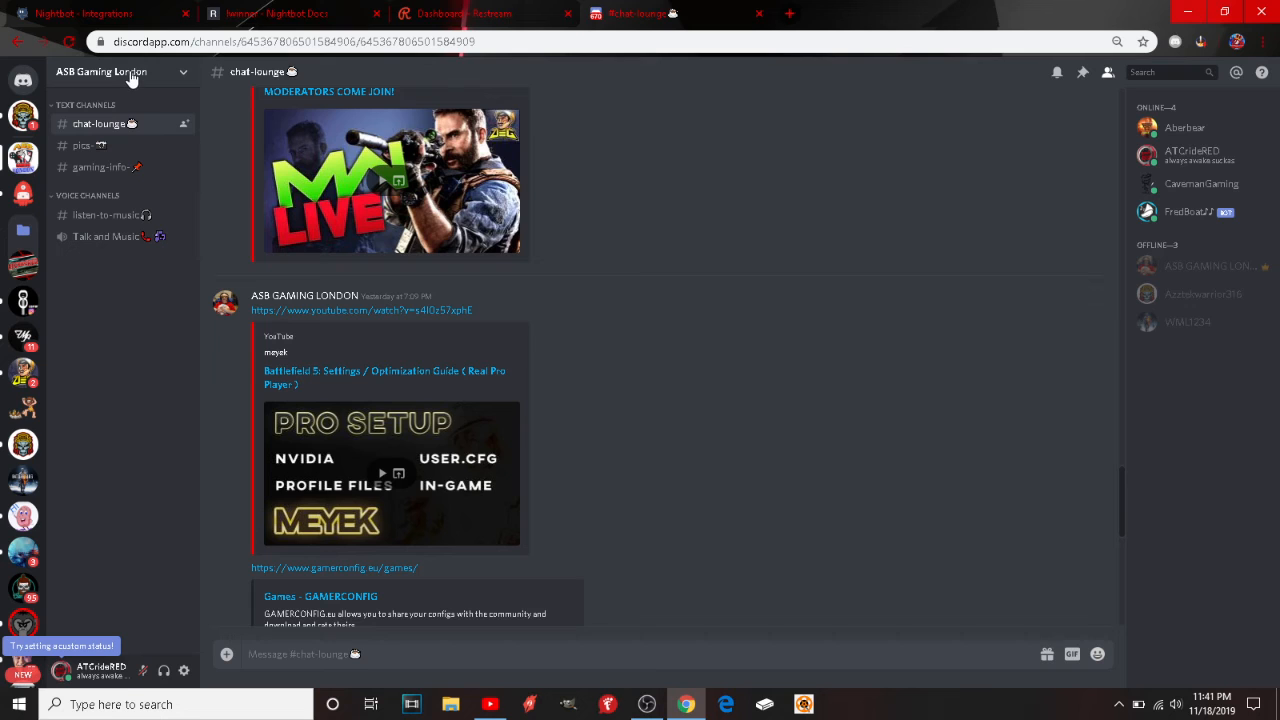
click(183, 74)
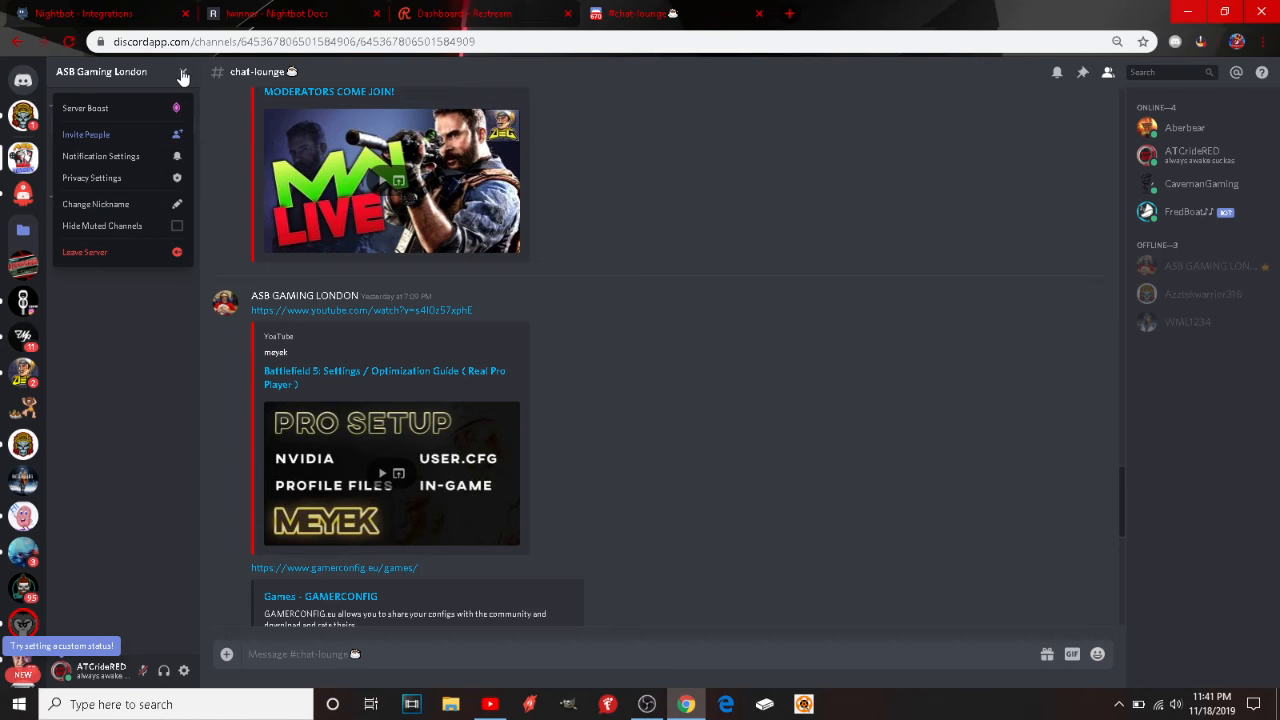
click(86, 135)
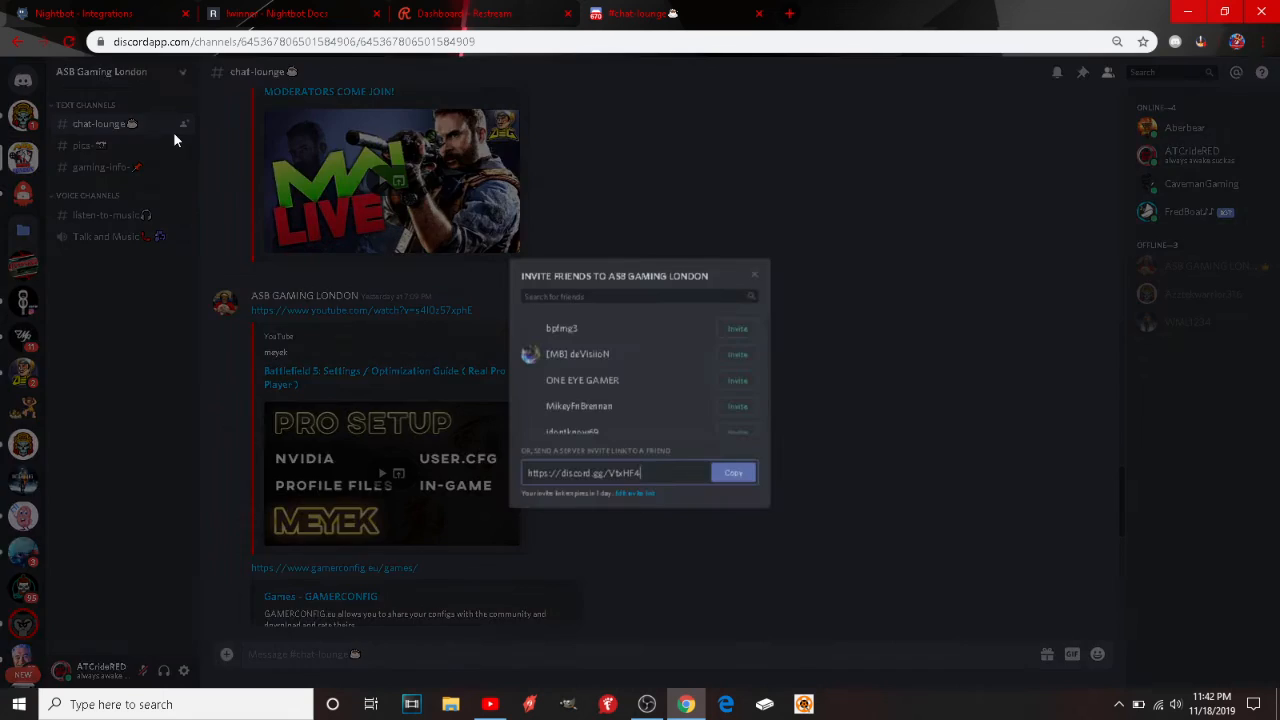
scroll(653, 355, down, 5)
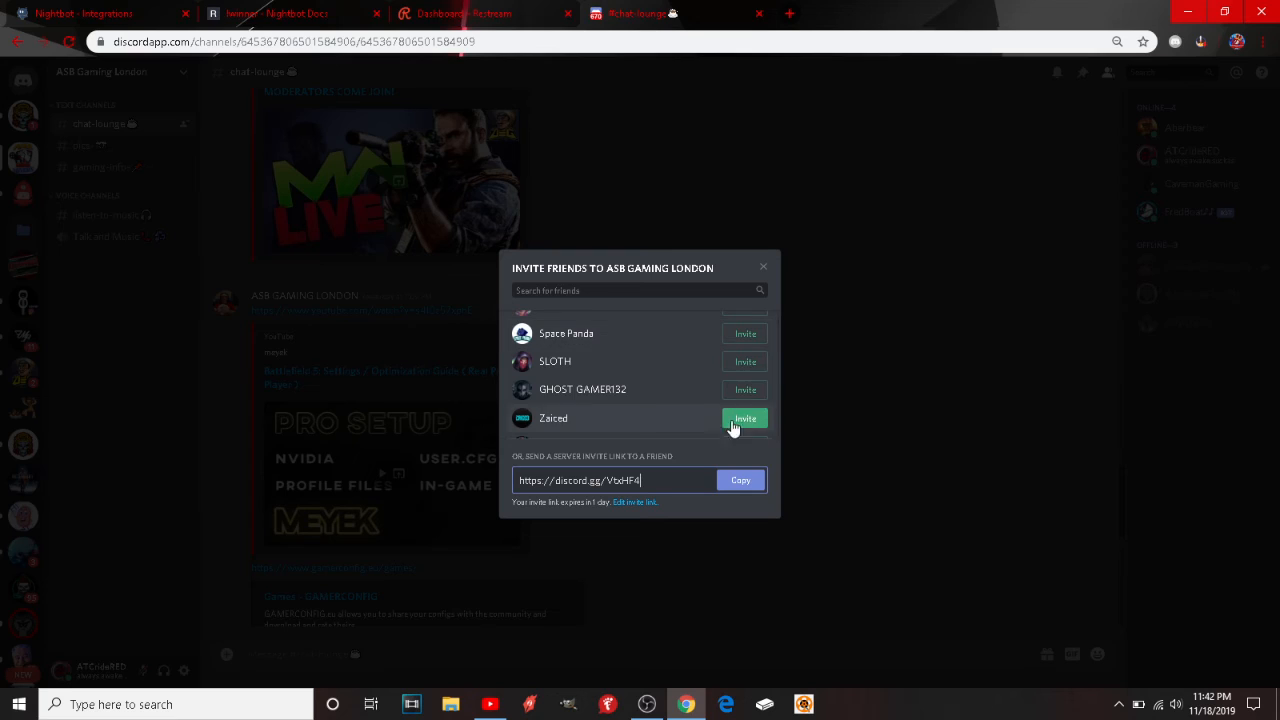
click(644, 503)
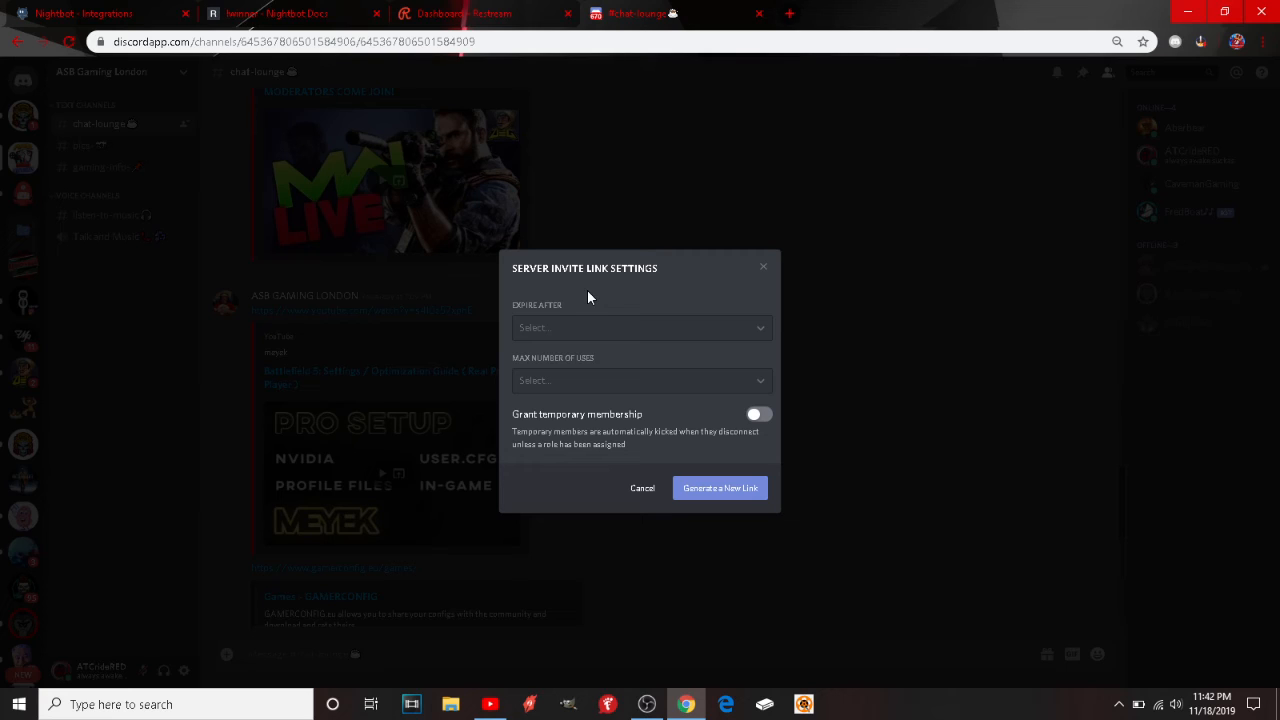
click(762, 330)
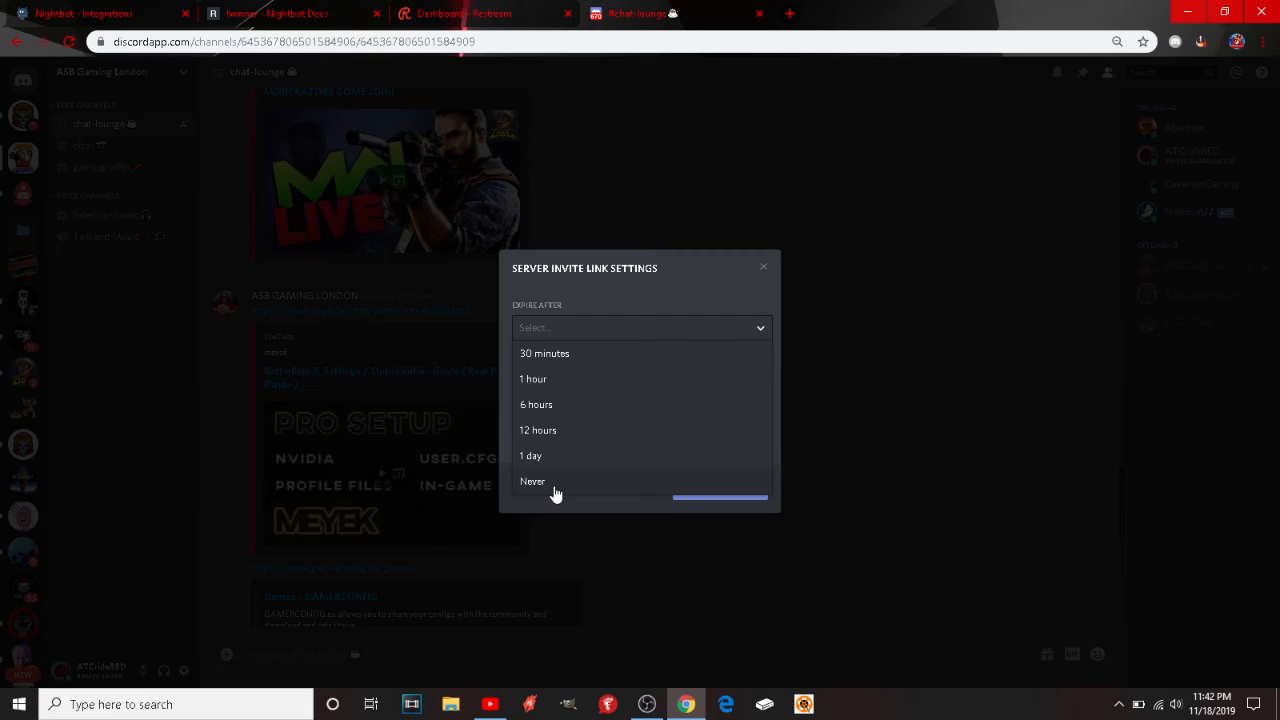
Step: Switch to Nightbot, review the custom channel commands, and open and close the form for adding a command
click(325, 22)
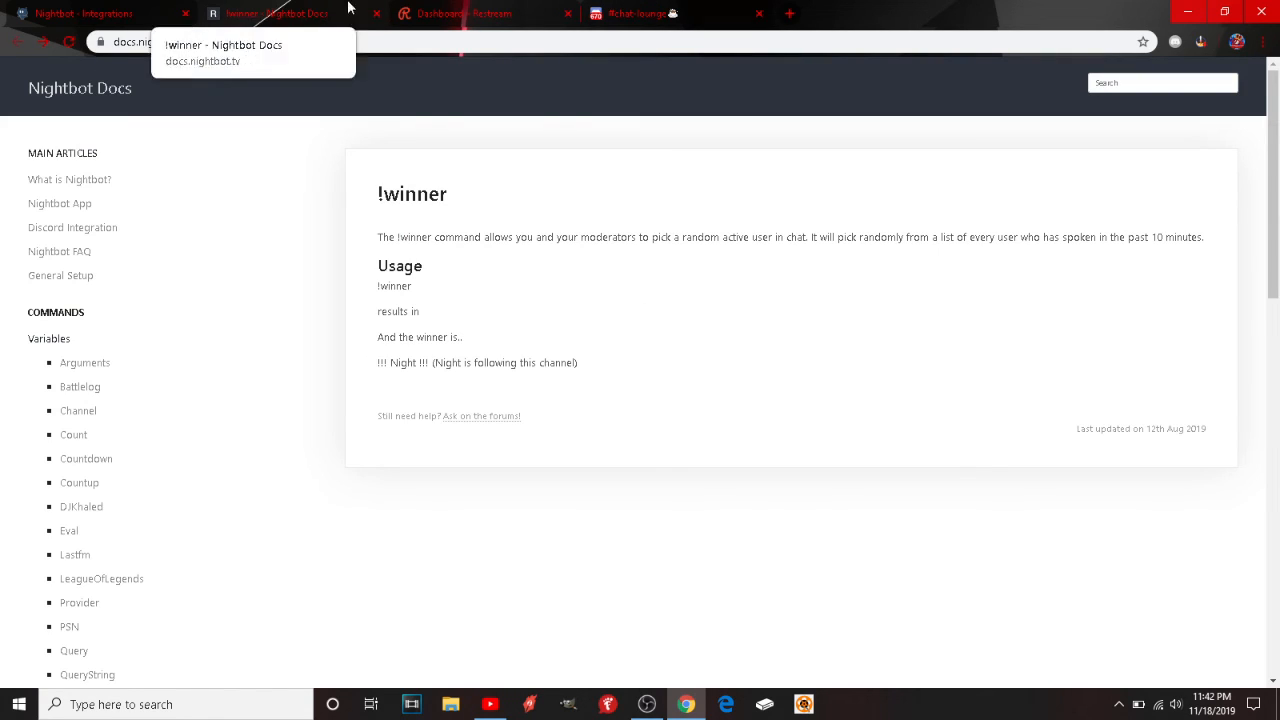
click(128, 14)
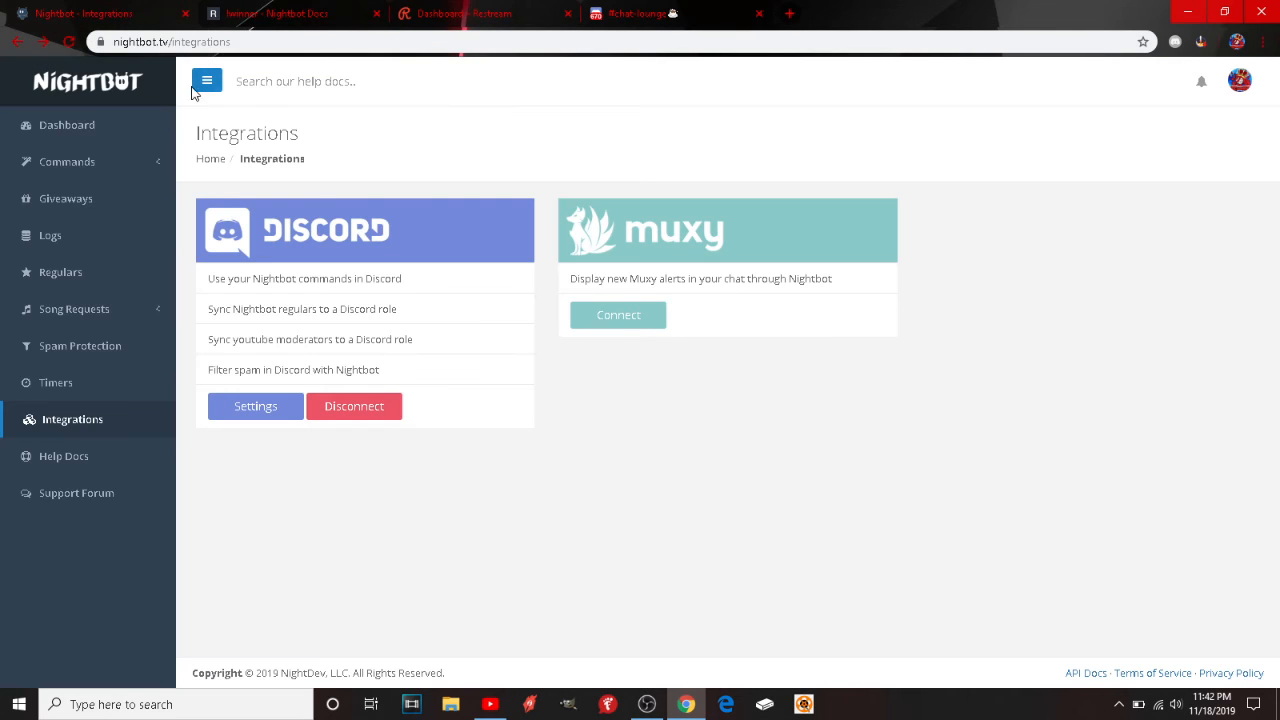
click(85, 127)
click(75, 160)
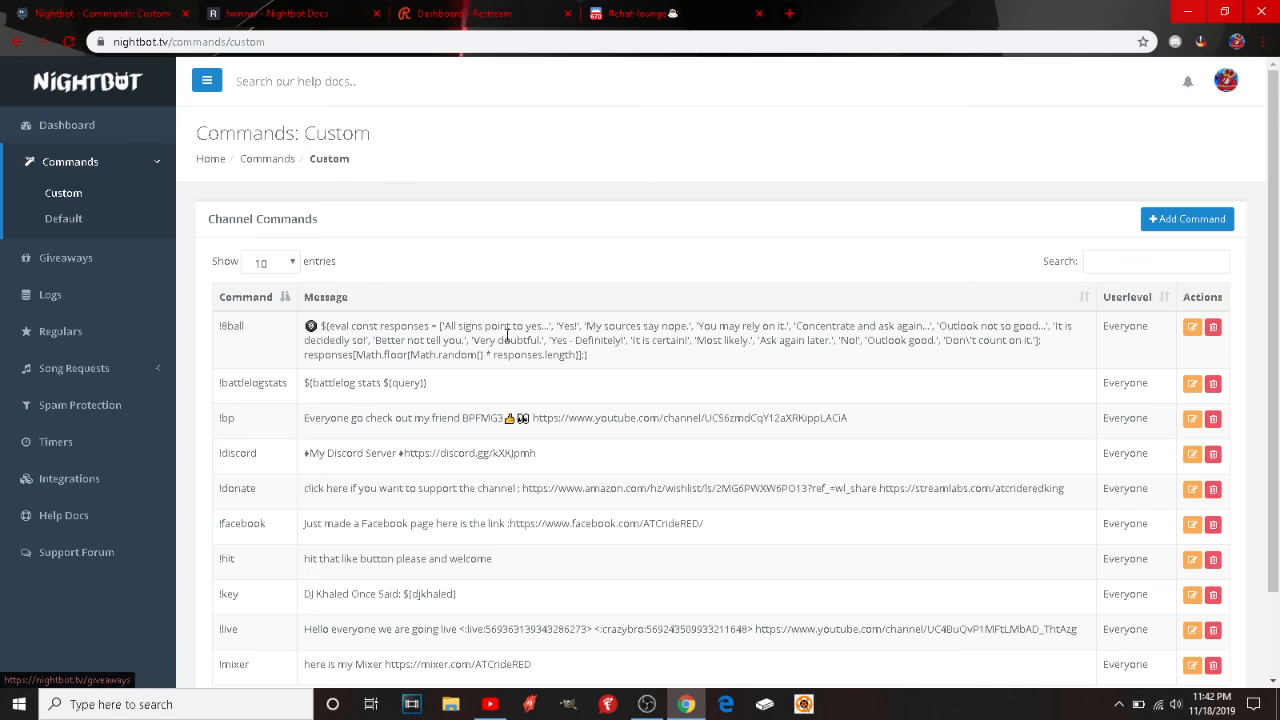
scroll(1000, 250, down, 1)
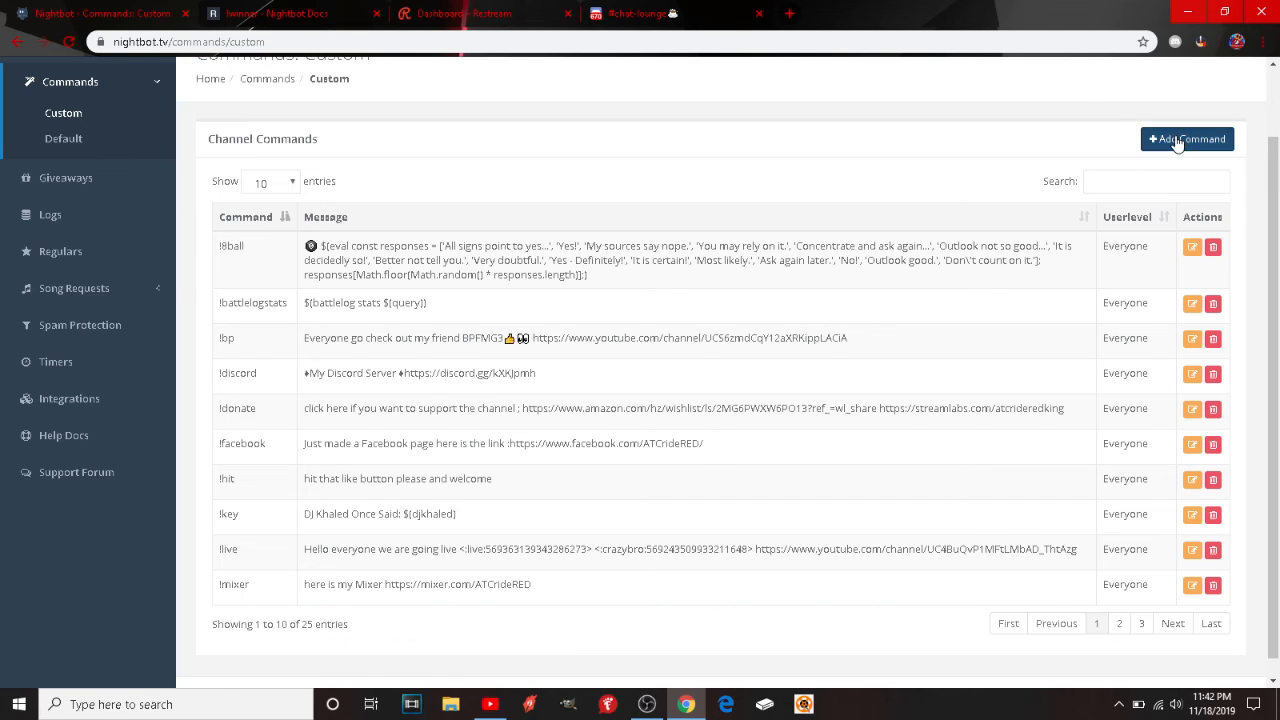
click(1175, 138)
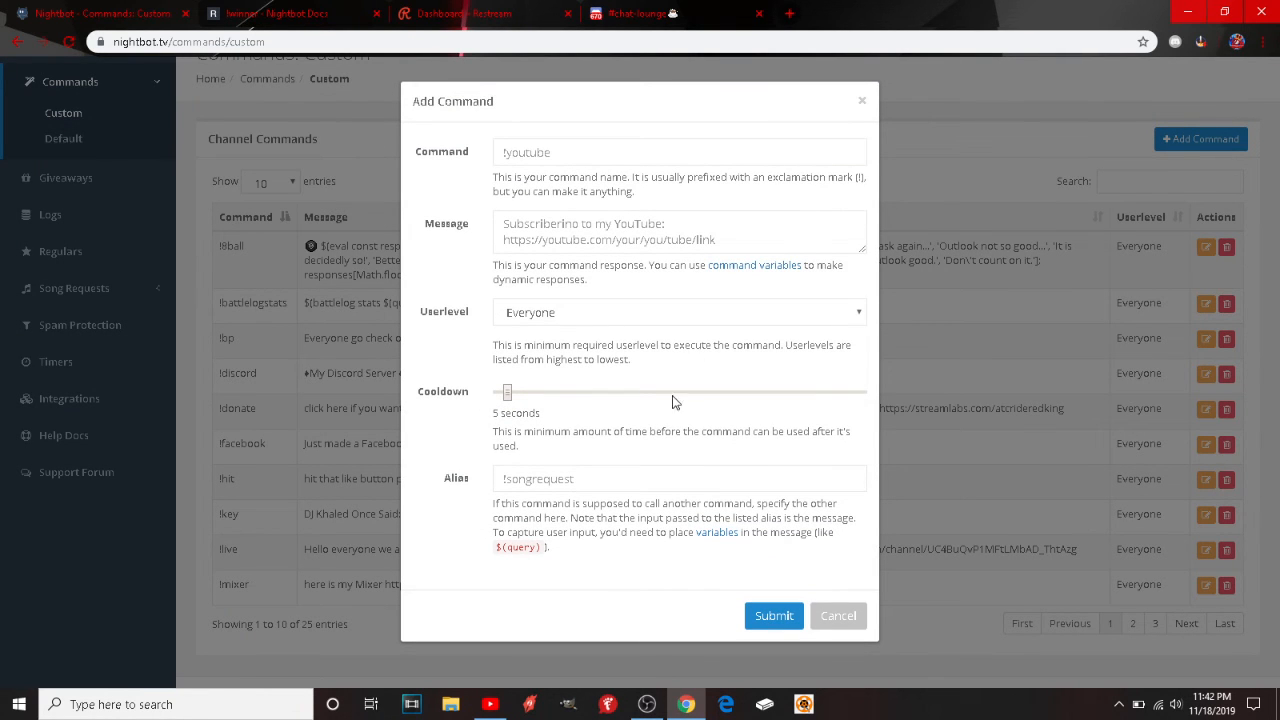
click(96, 548)
Step: Open Nightbot's Timers and view the edit settings of the discord timer
click(57, 363)
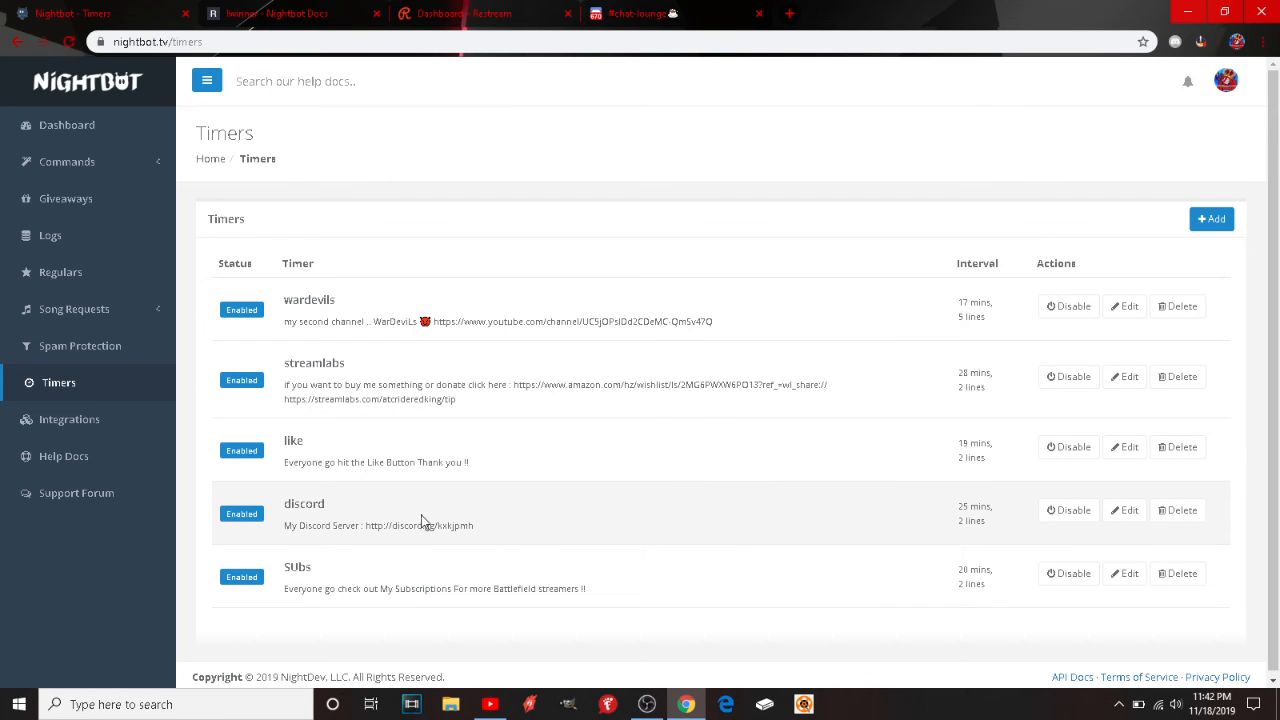
click(1129, 511)
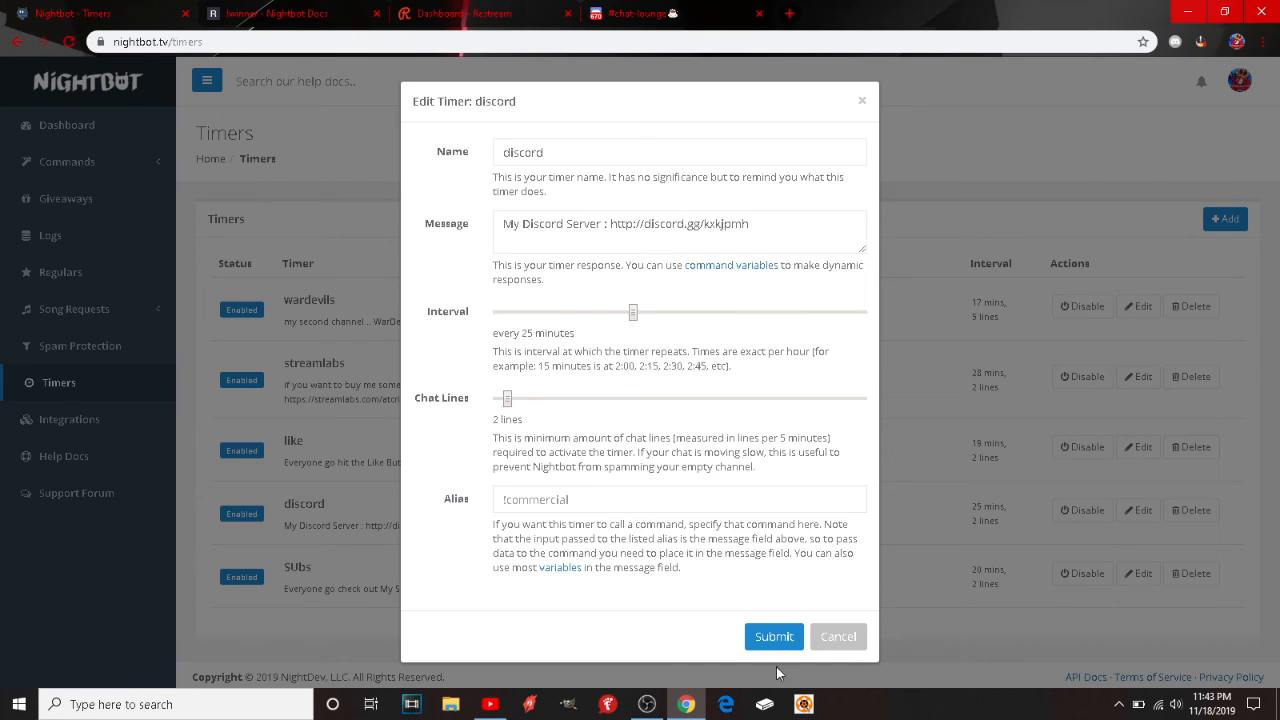
mouse_move(632, 697)
Step: In Discord, set the server invite link to expire Never with No limit on uses, then dismiss the settings without generating a link
click(621, 13)
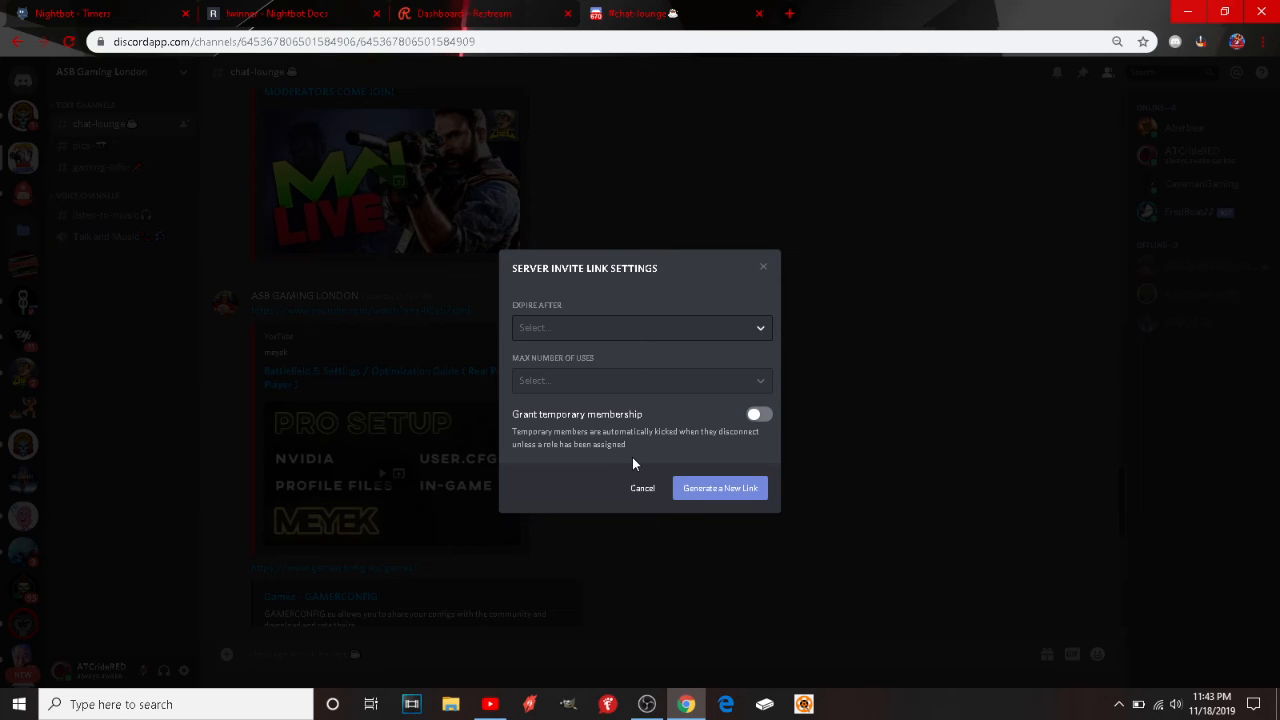
click(762, 330)
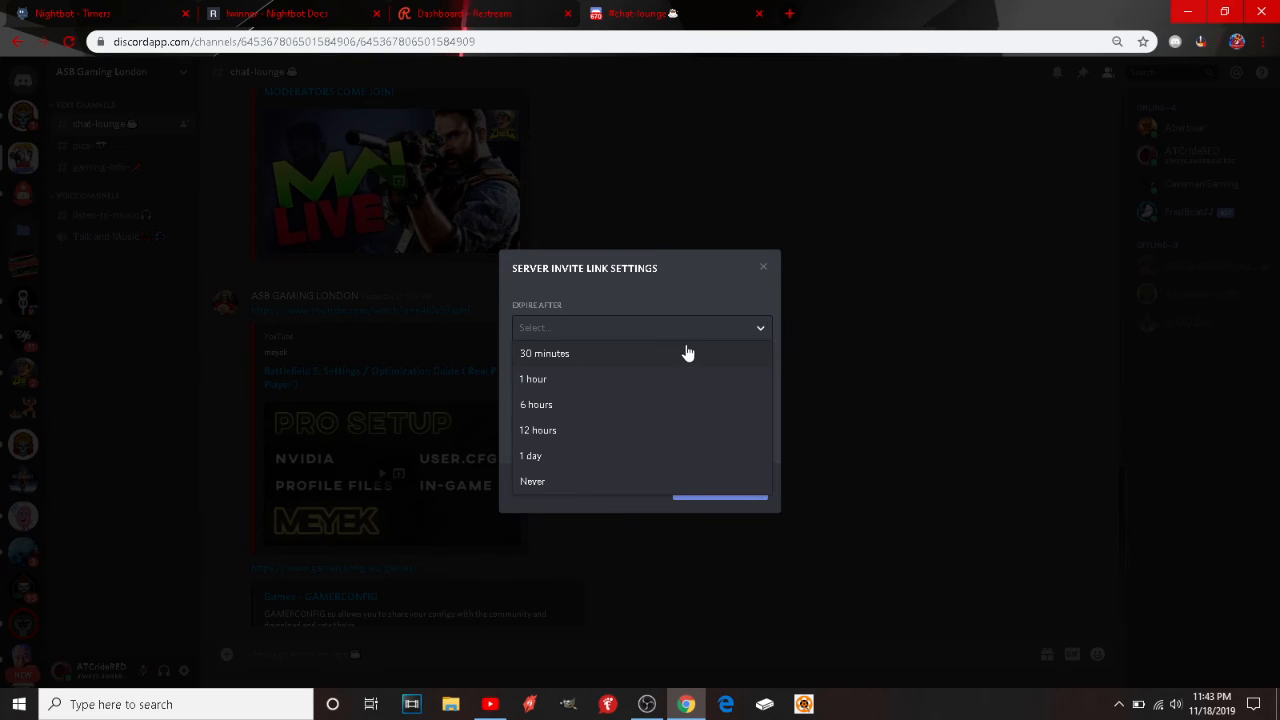
click(545, 482)
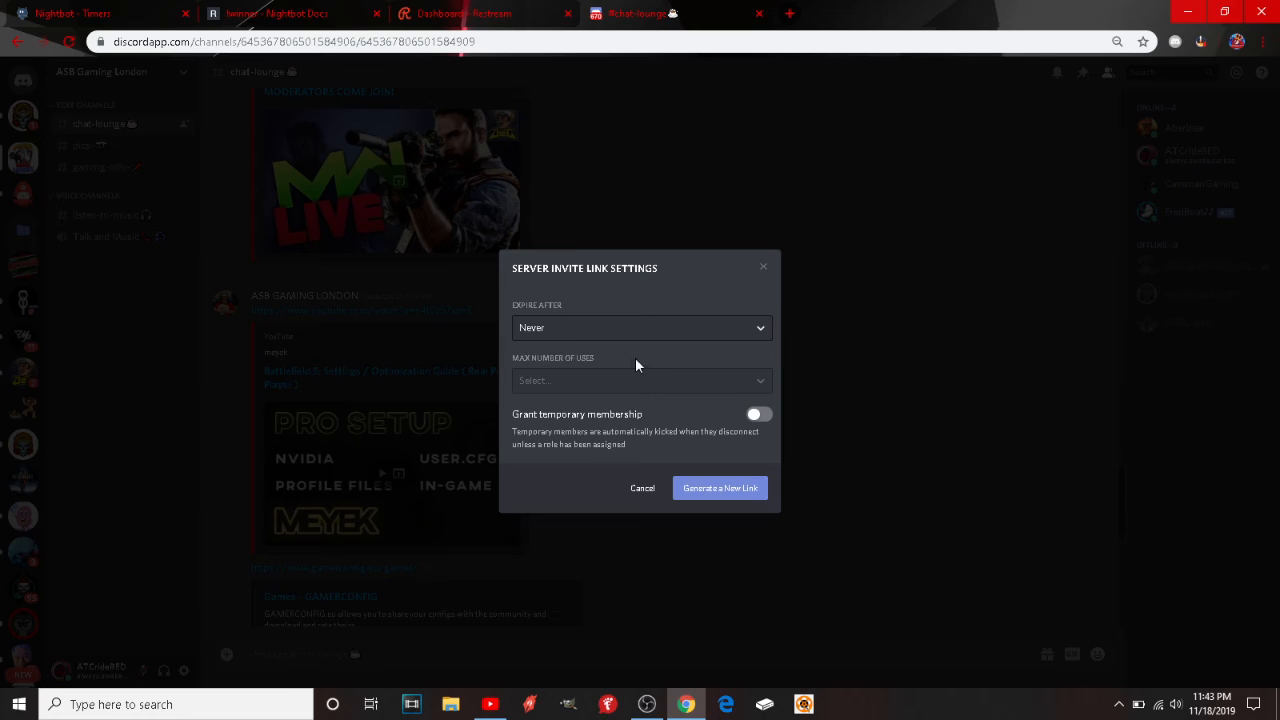
click(754, 380)
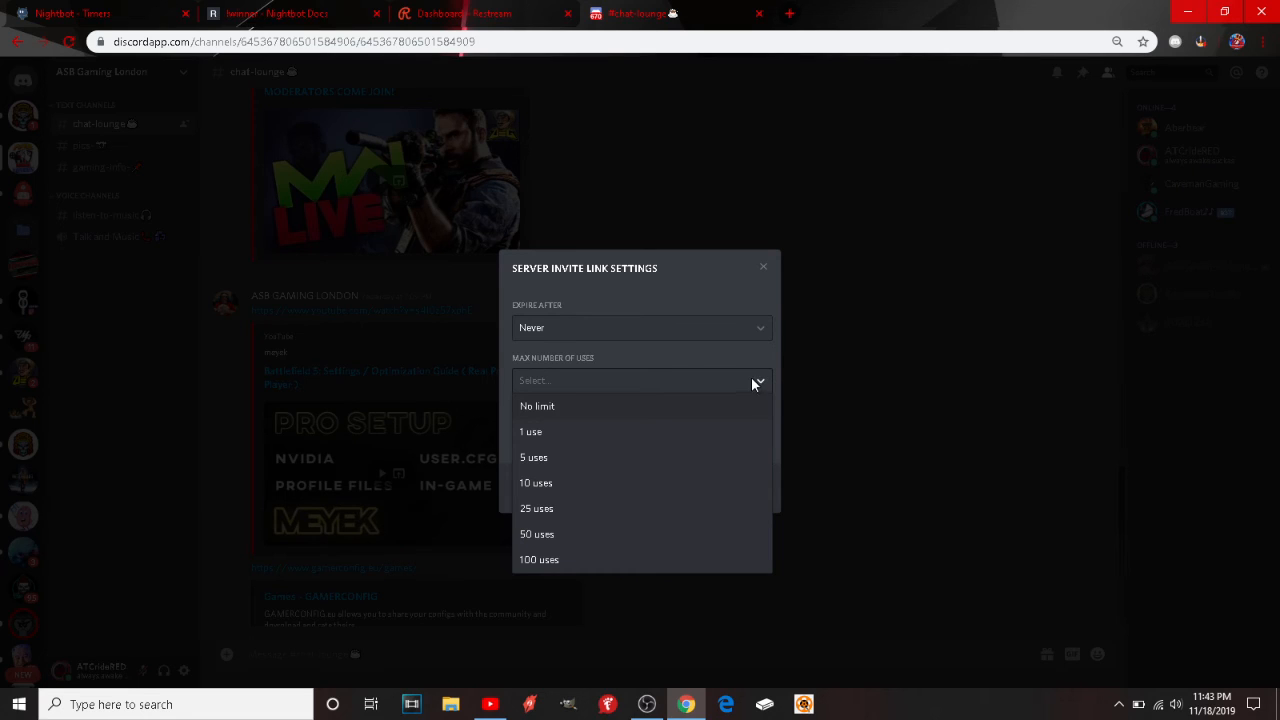
click(555, 408)
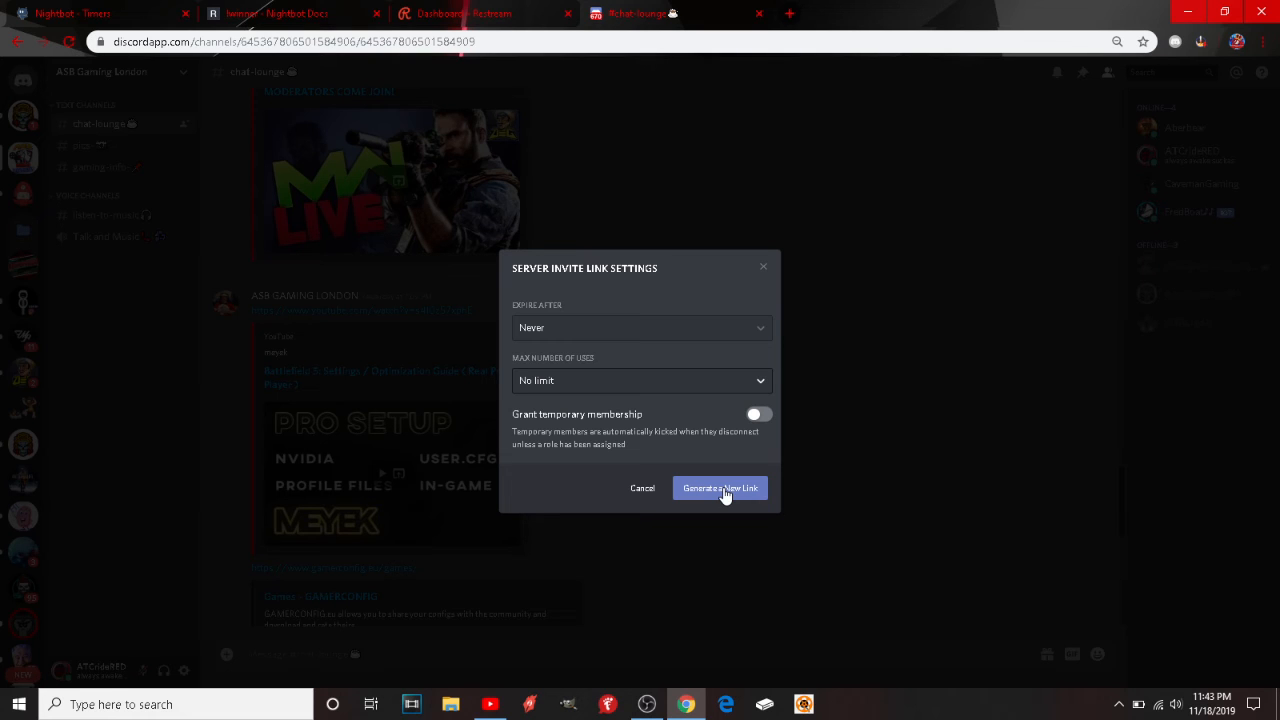
click(146, 377)
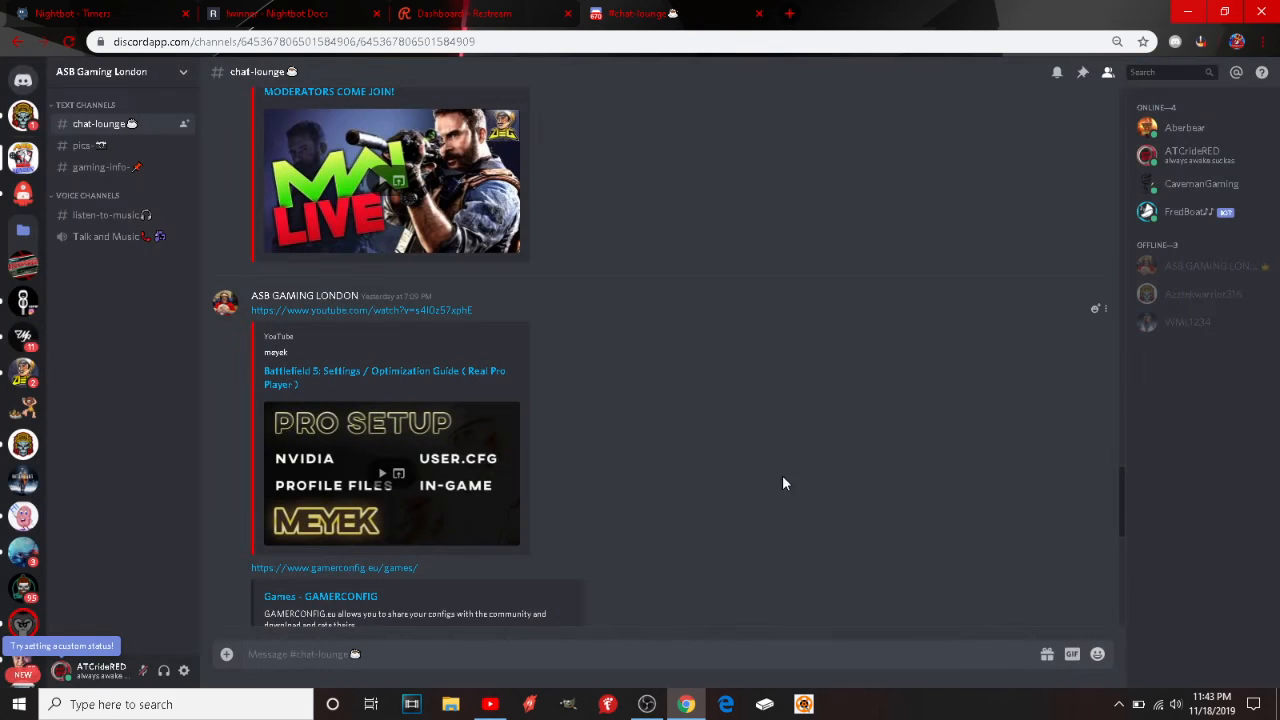
Step: Open the friend invitation from the chat-lounge channel, look through the friends list, and close it
click(184, 124)
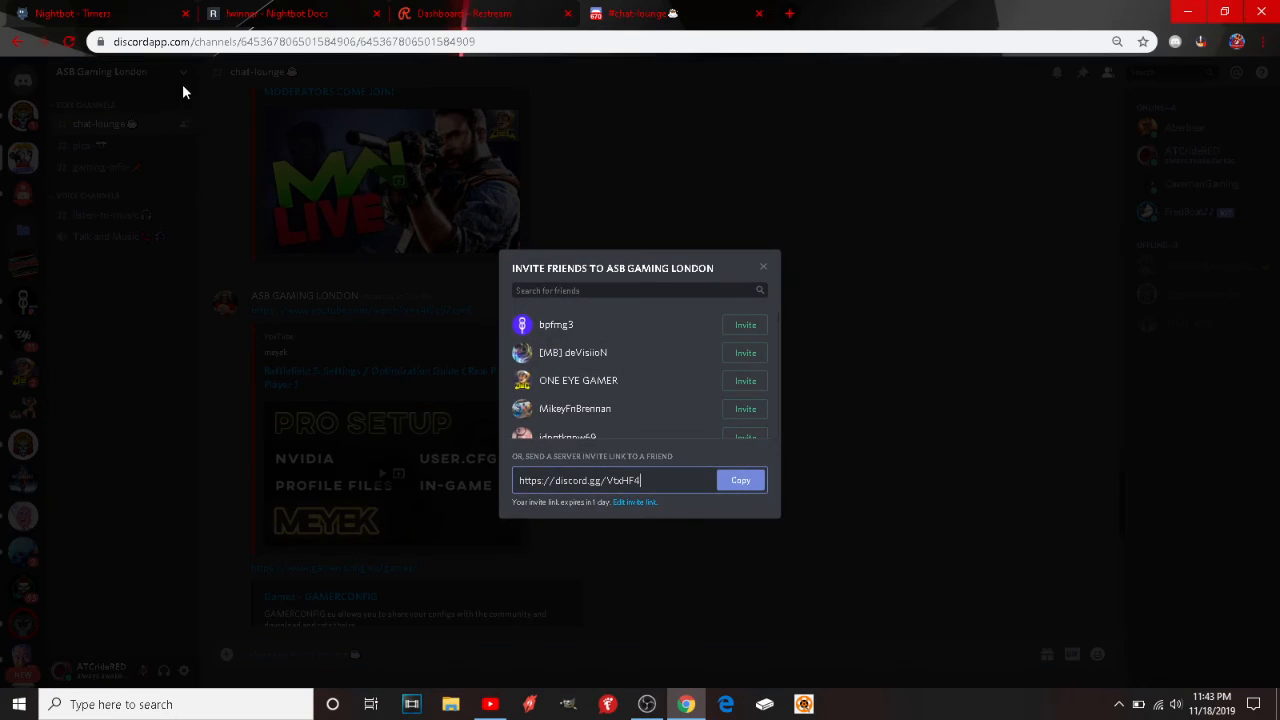
scroll(661, 370, down, 5)
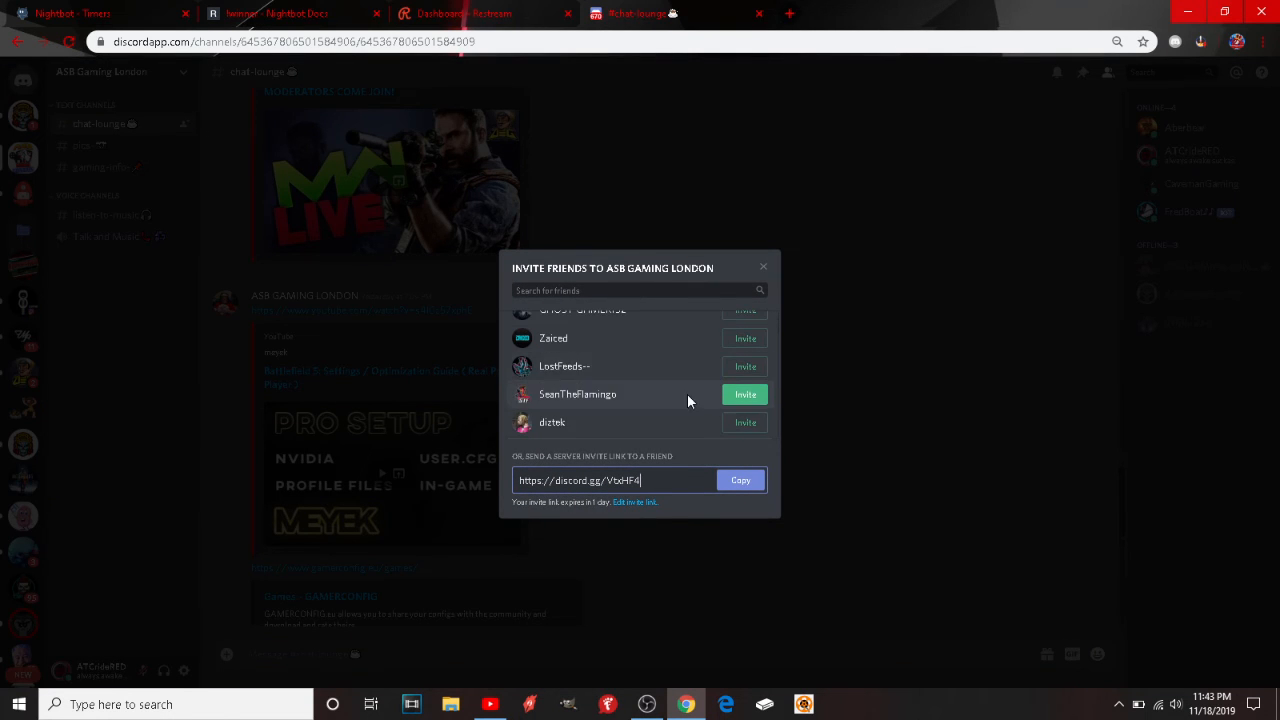
click(760, 269)
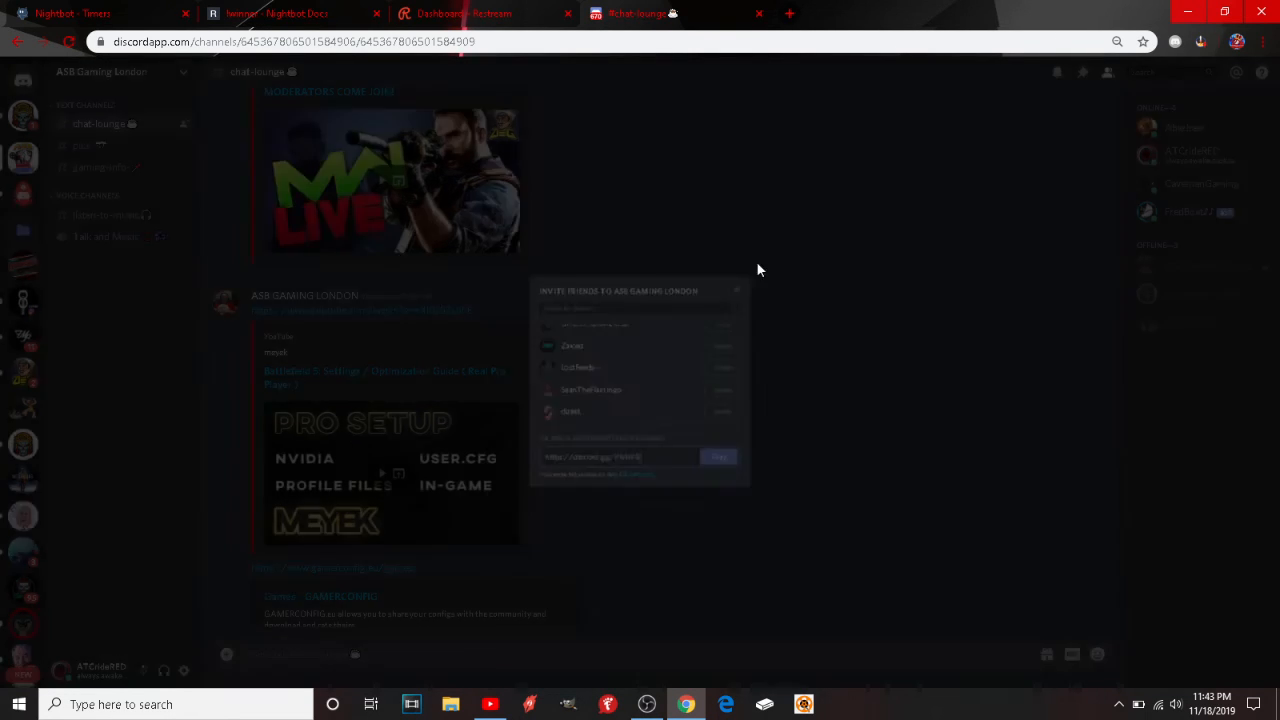
Step: Switch to Restream and review the social alerts' connected accounts and message text
click(466, 12)
click(316, 131)
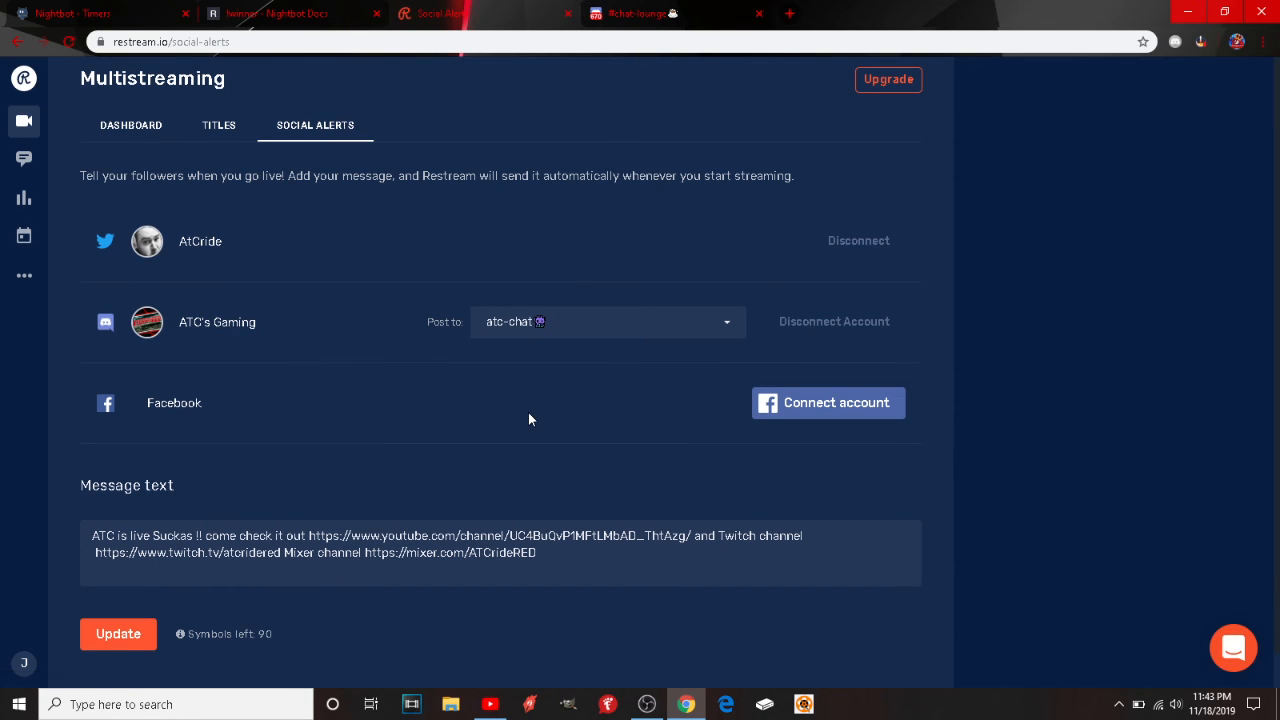
scroll(530, 419, down, 1)
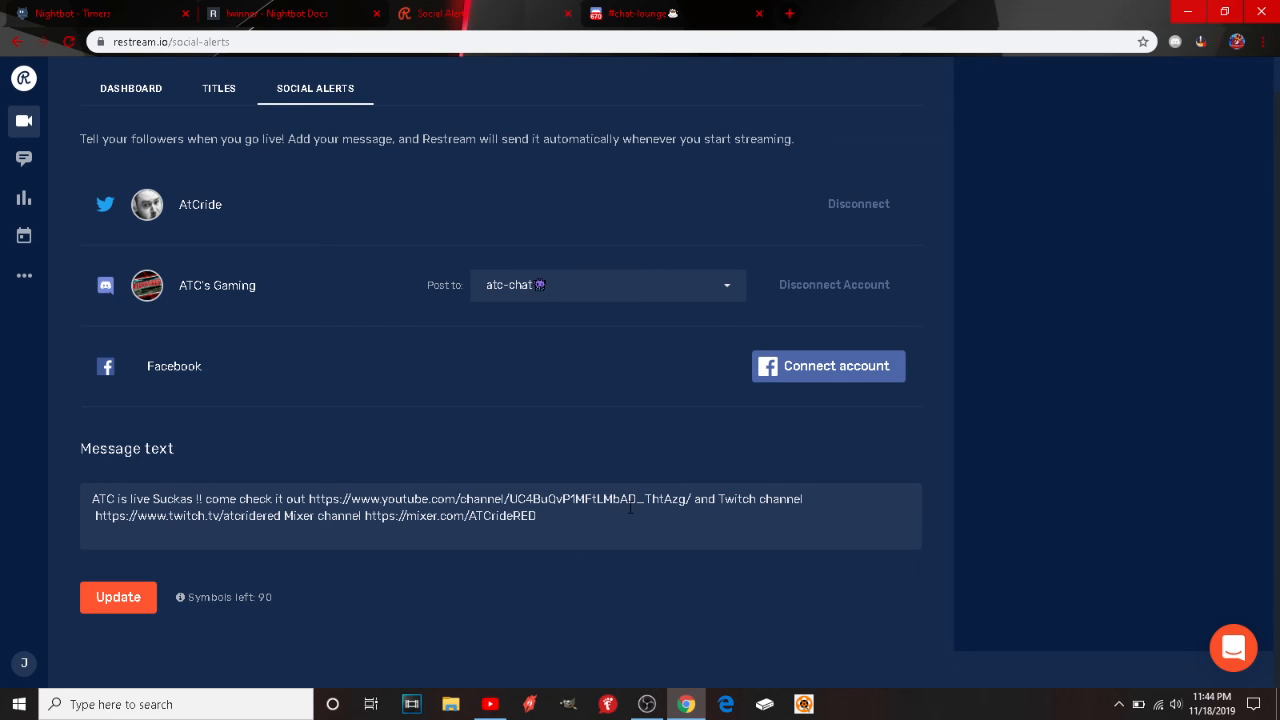
scroll(485, 424, up, 2)
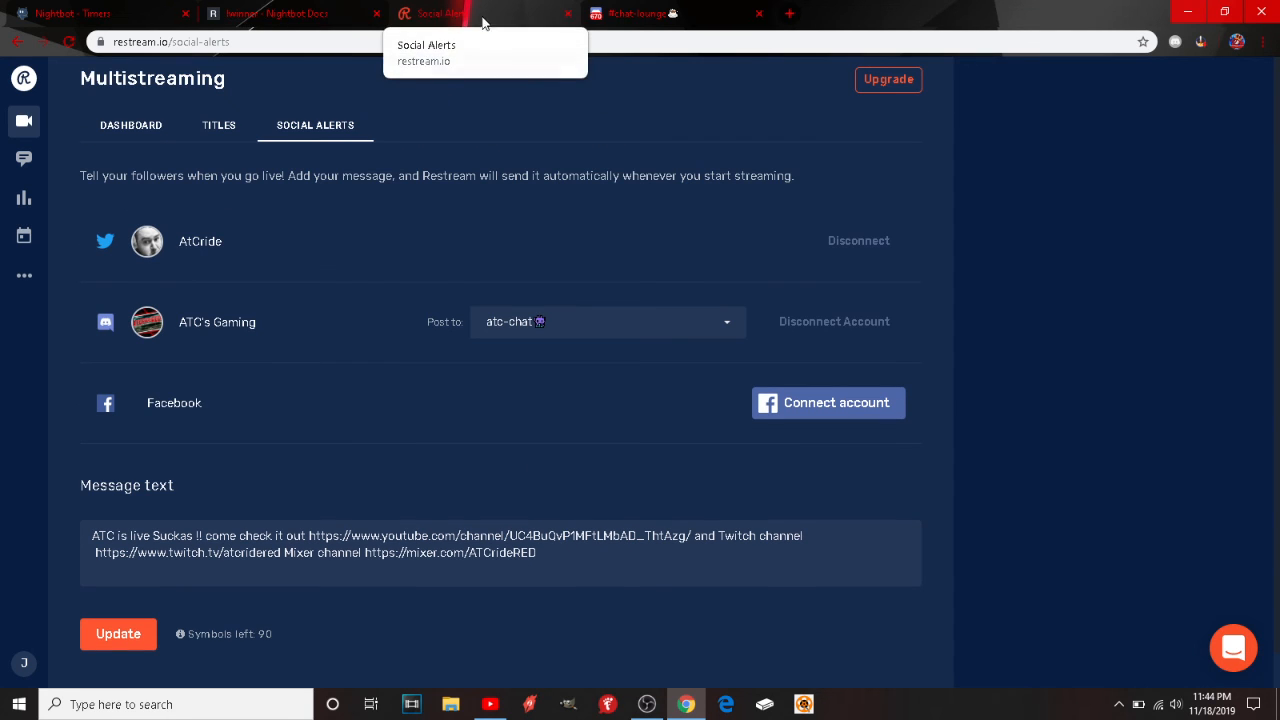
Step: In Discord, look back through chat-lounge, then view the gaming-name and vids-pics channels of the ATC's Gaming server
click(594, 13)
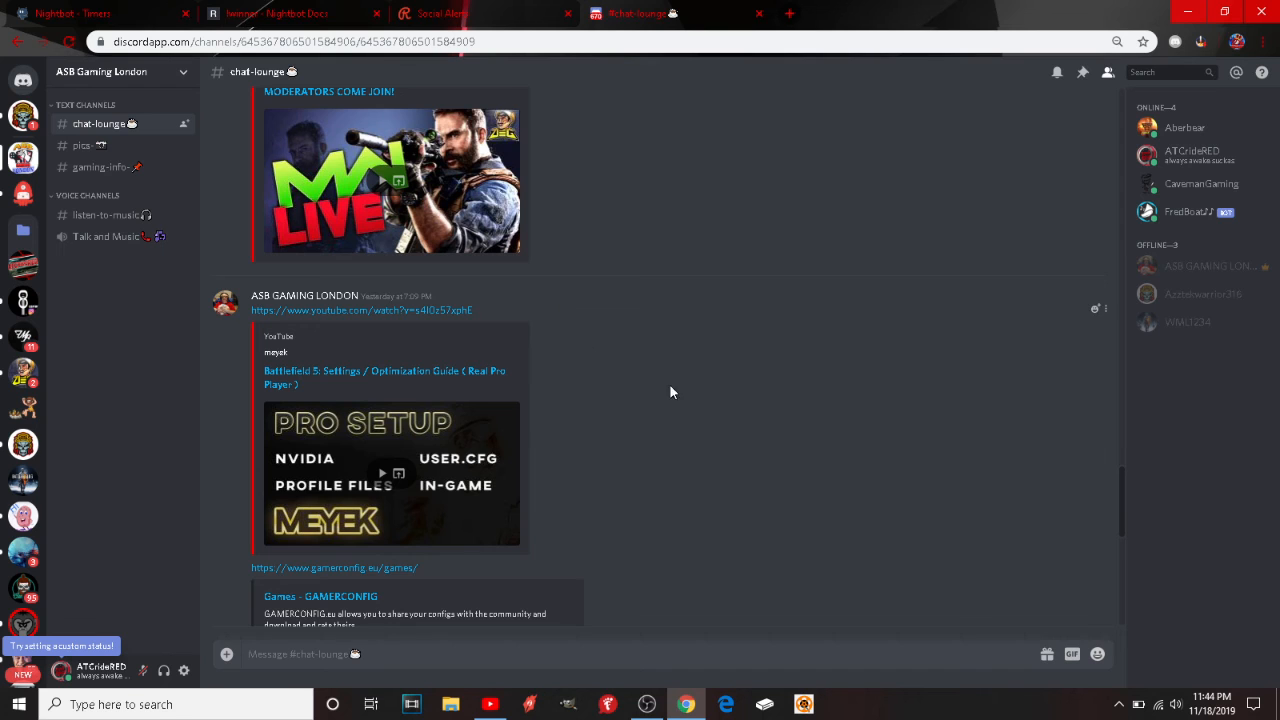
scroll(758, 465, up, 10)
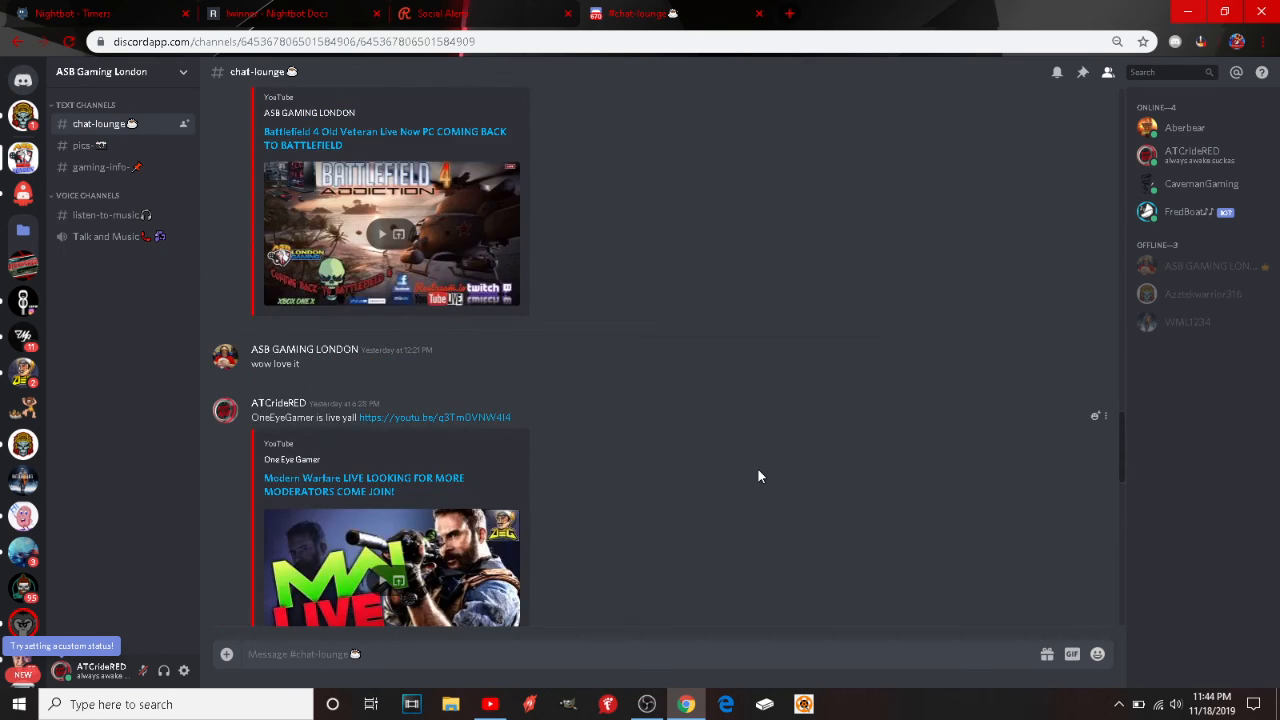
scroll(758, 476, up, 15)
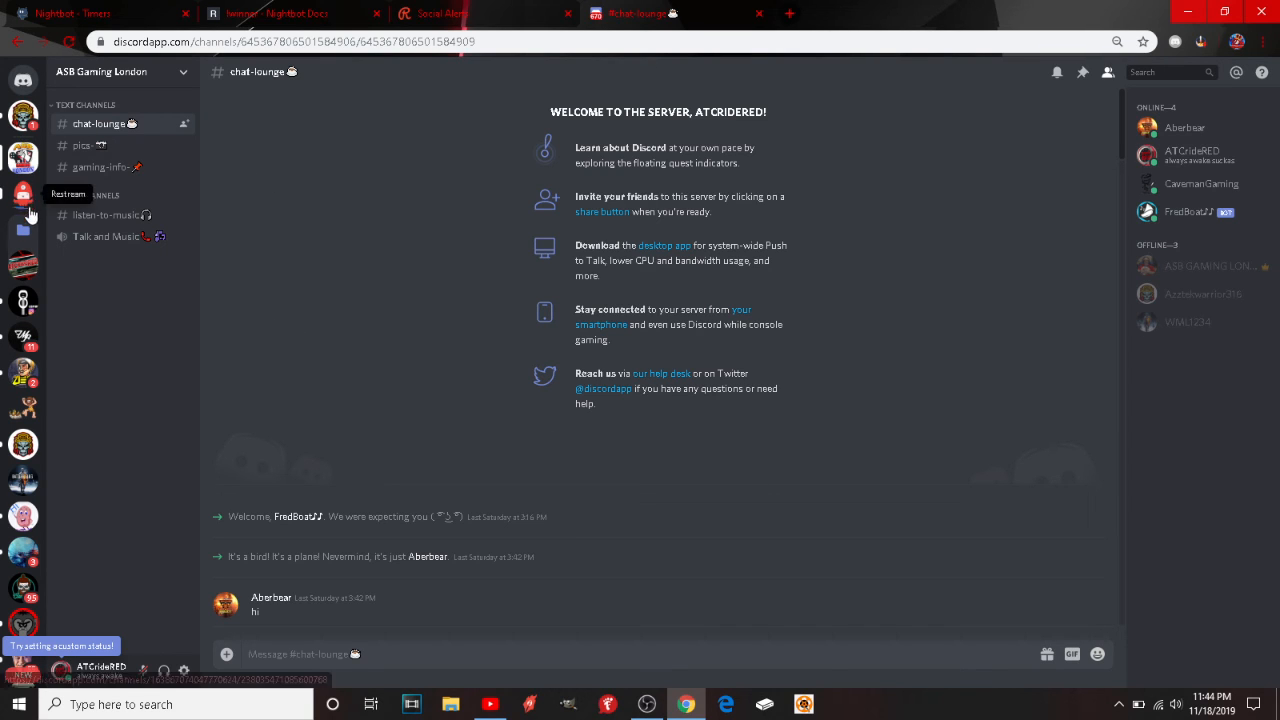
click(23, 265)
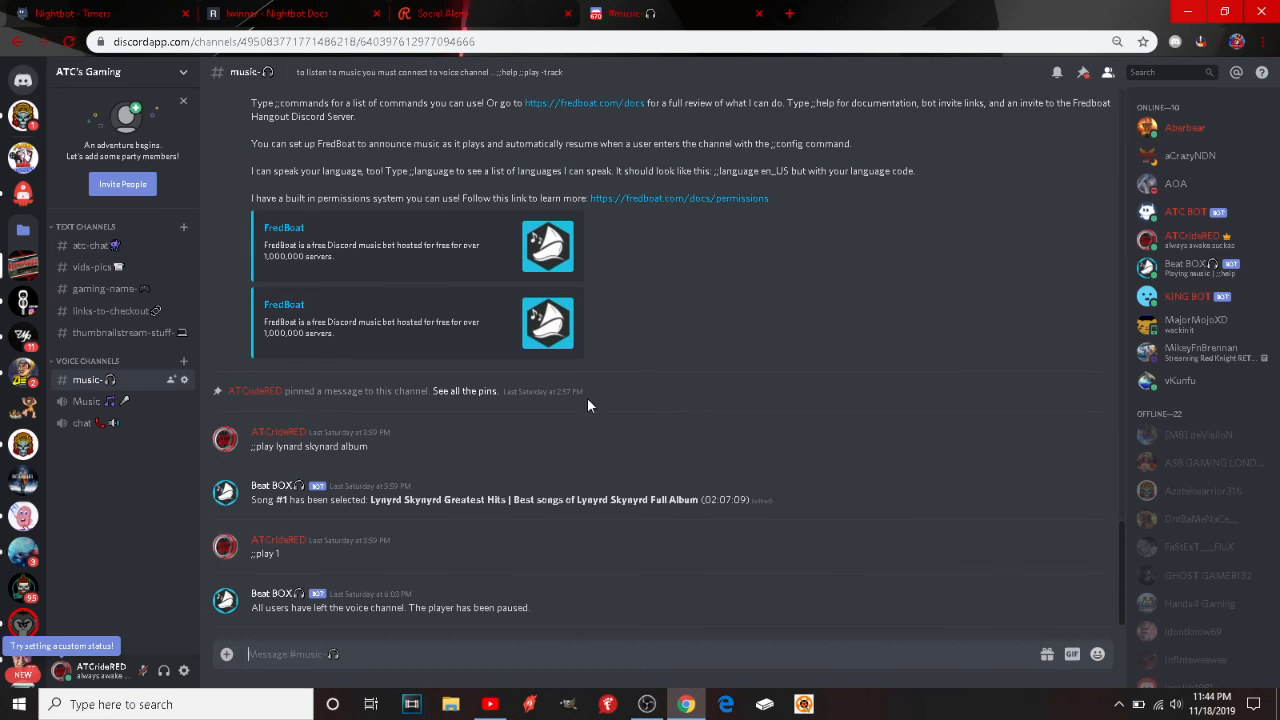
click(105, 290)
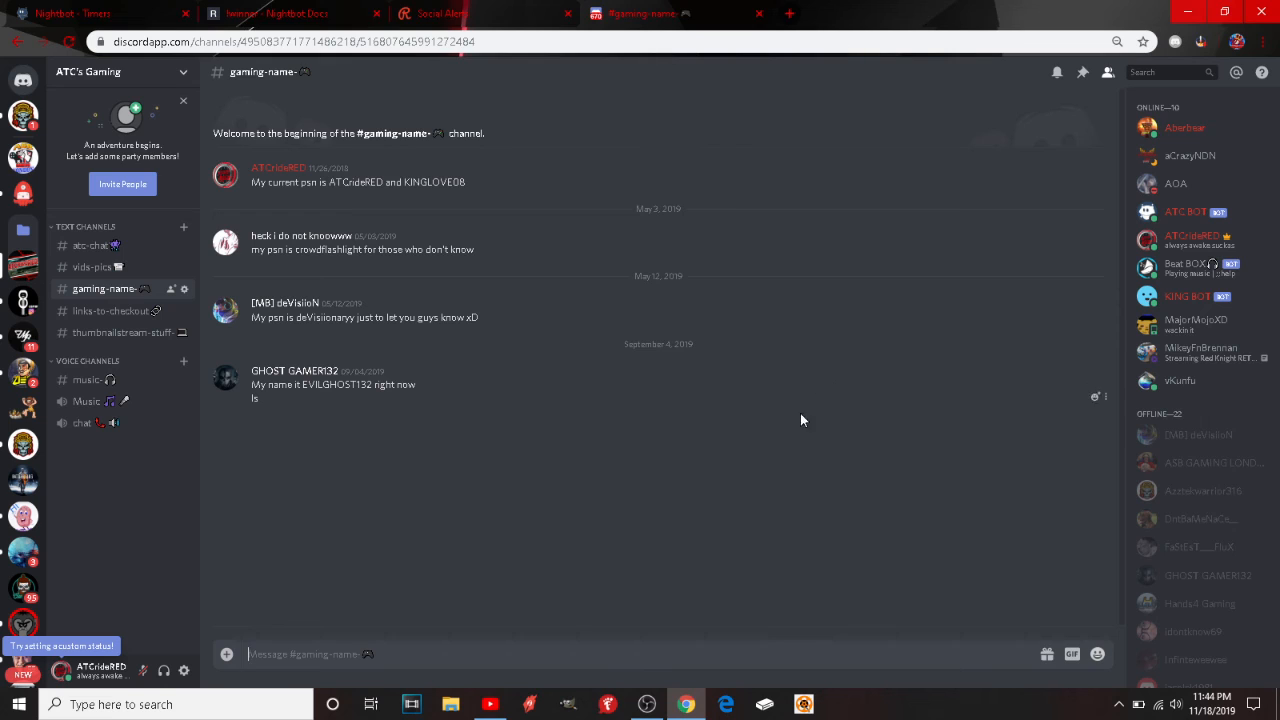
click(80, 268)
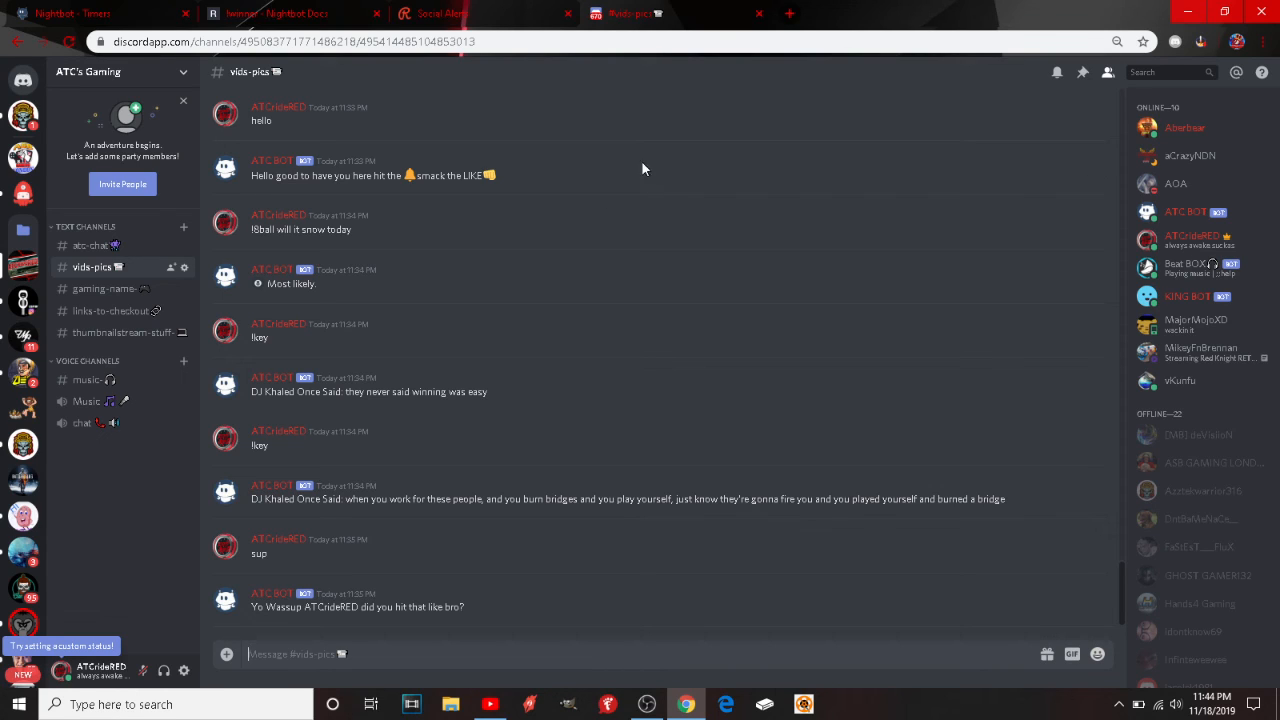
Step: Return to Nightbot, cancel editing the discord timer, and view the Integrations page with the Discord connection
click(128, 18)
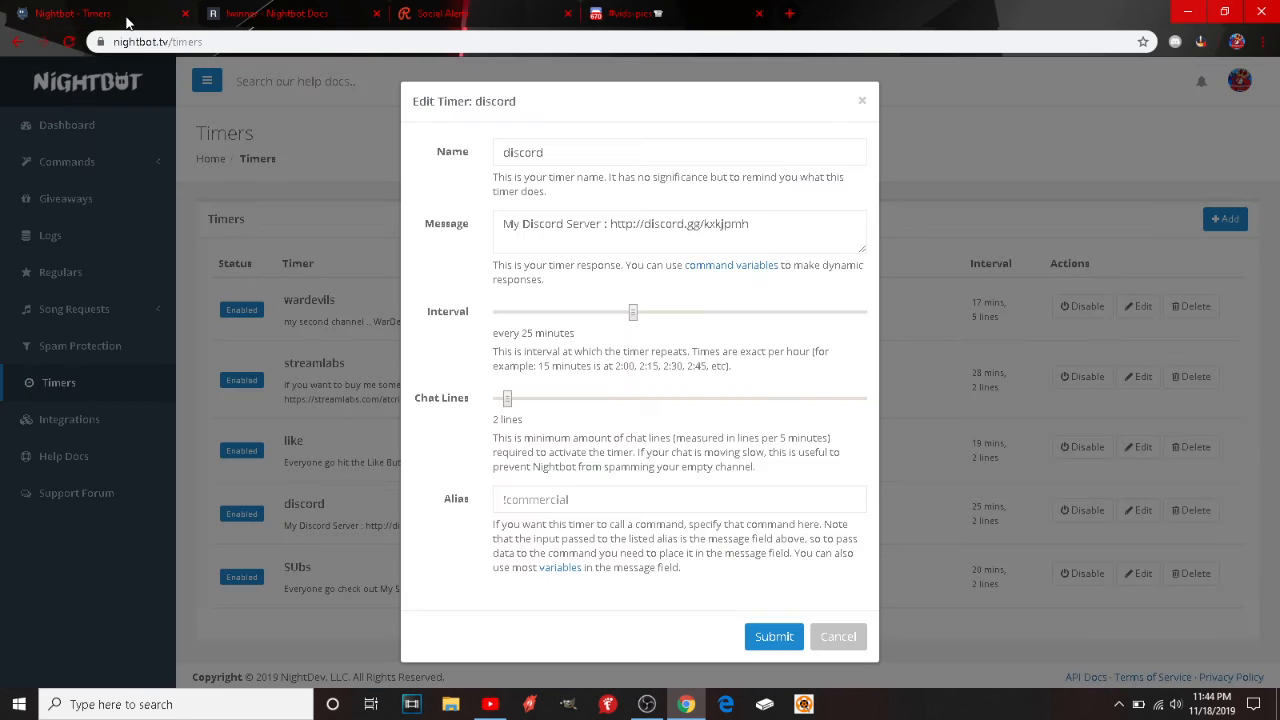
click(838, 640)
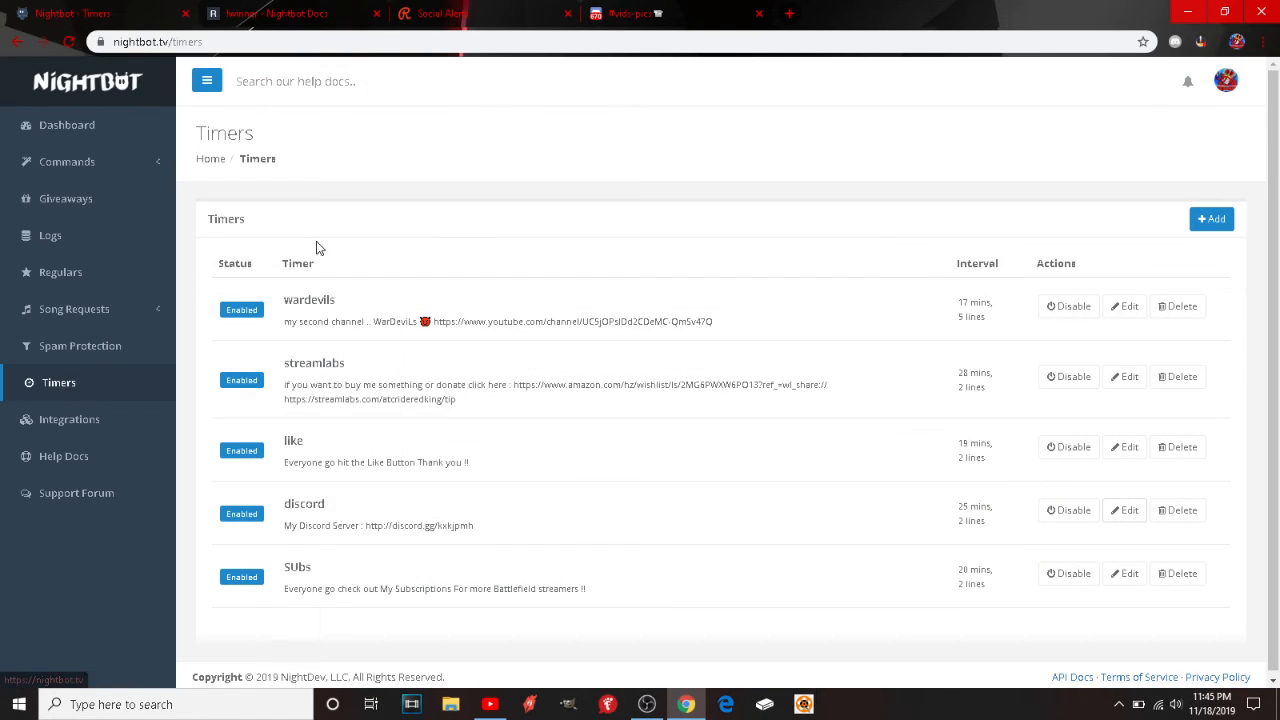
click(88, 168)
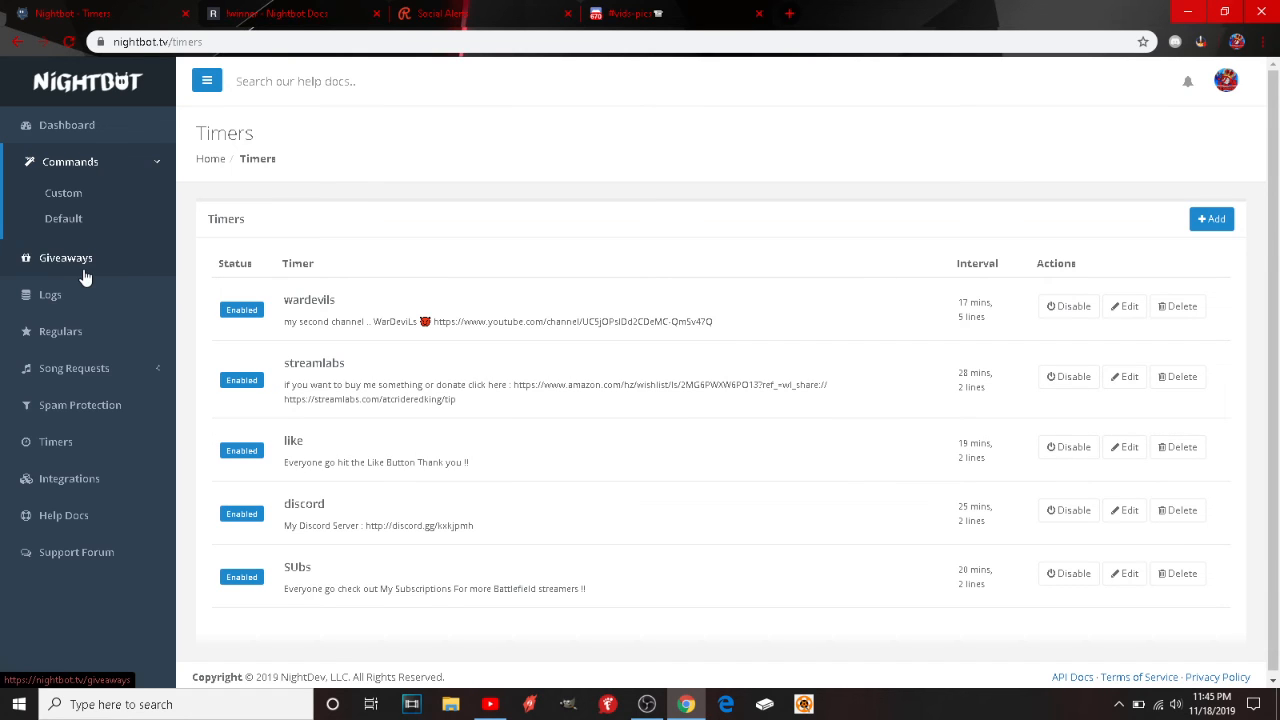
click(94, 481)
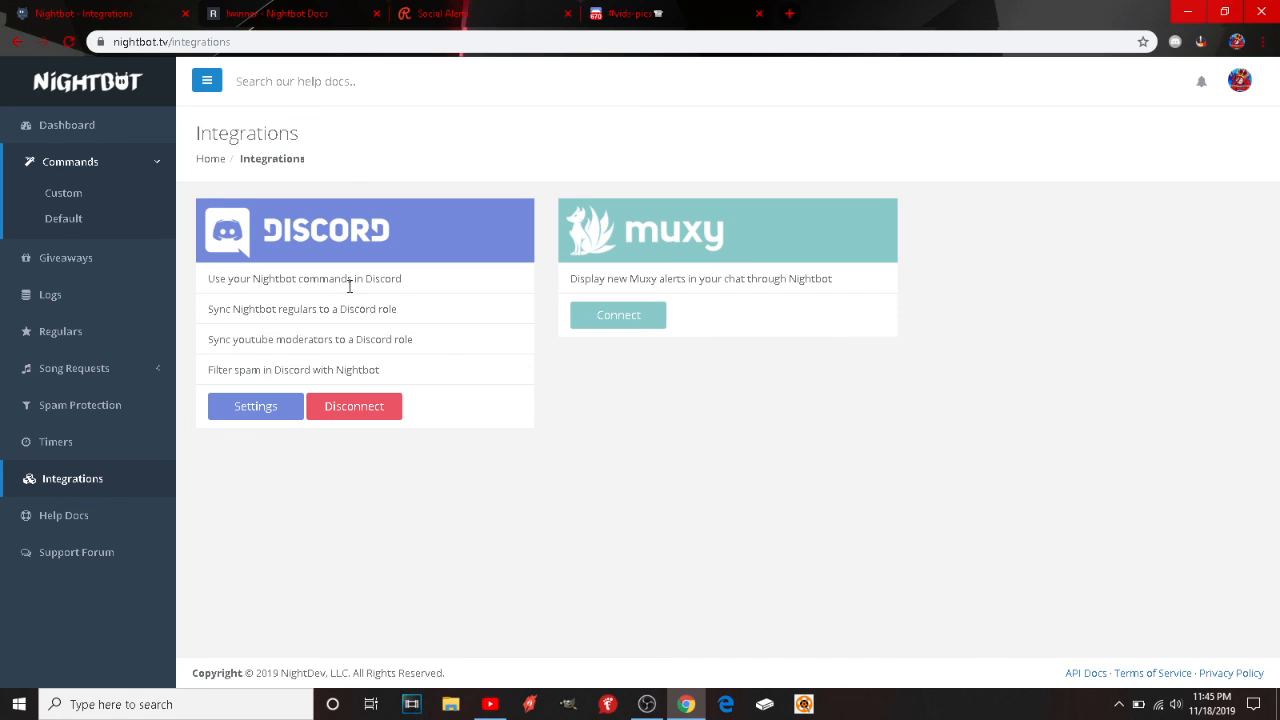
Step: Switch to Restream and view the multistreaming channel dashboard and the stream titles of each platform
click(478, 16)
click(155, 131)
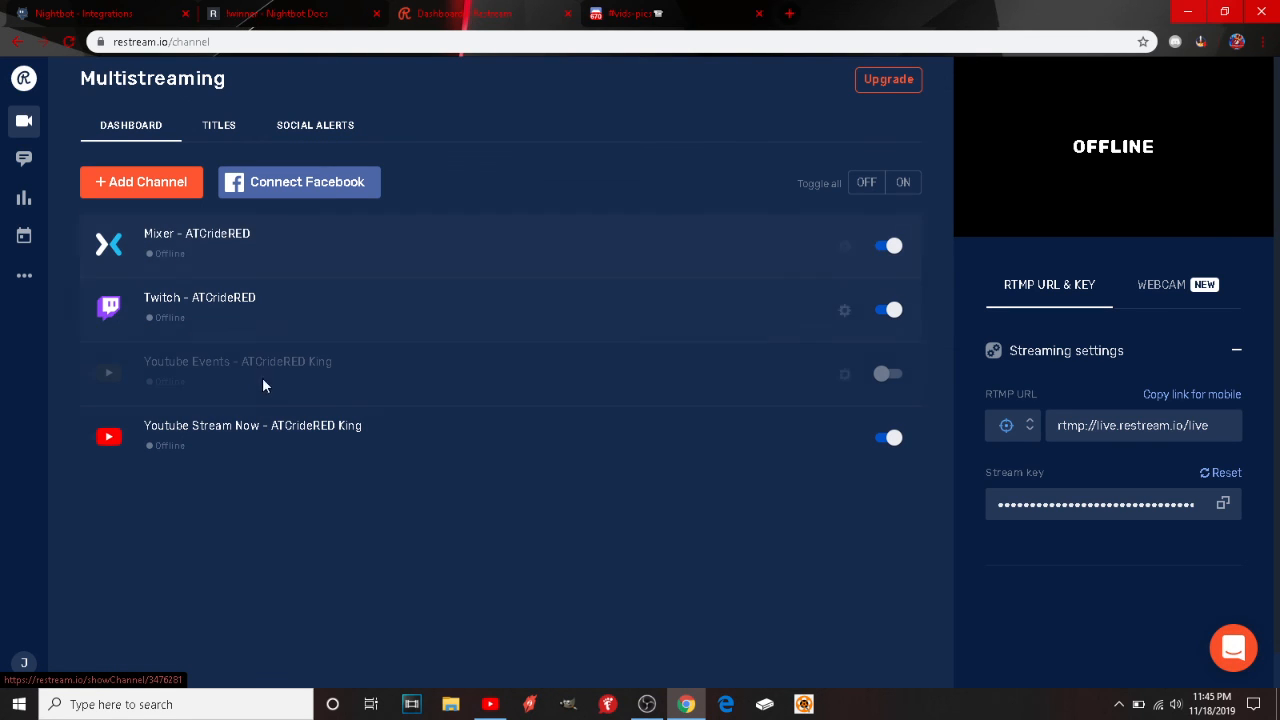
click(218, 125)
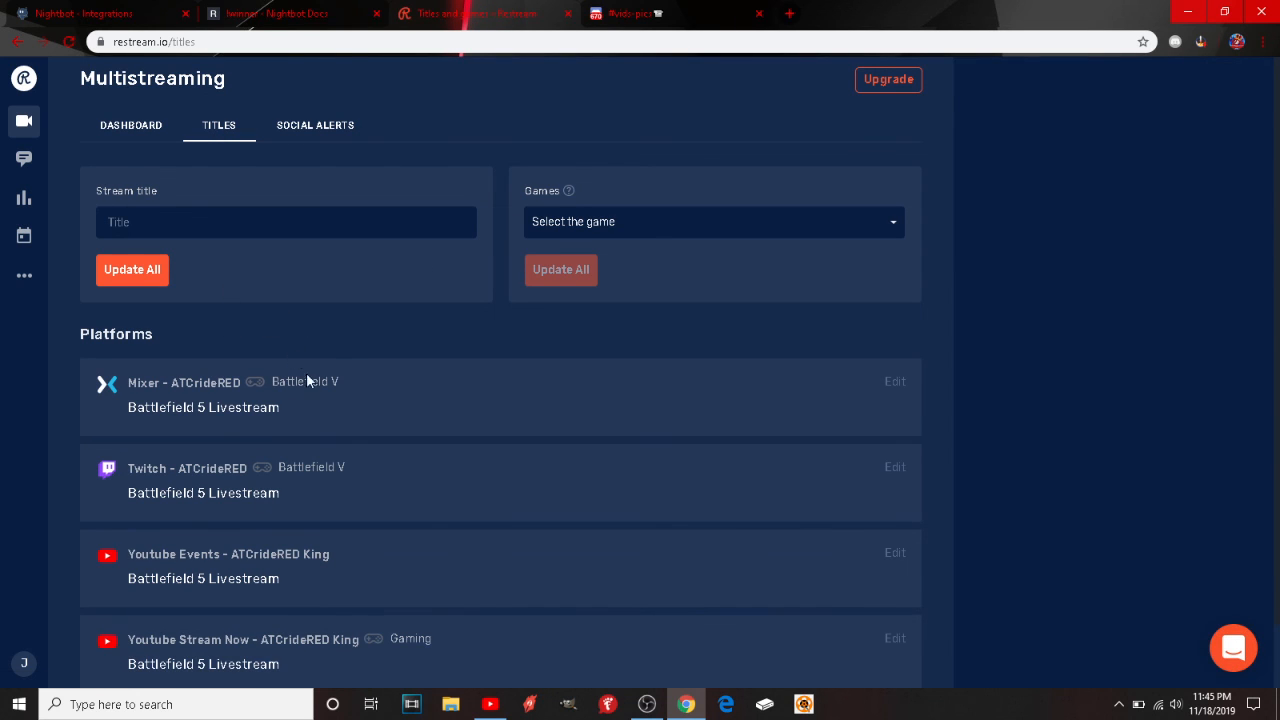
scroll(600, 490, down, 1)
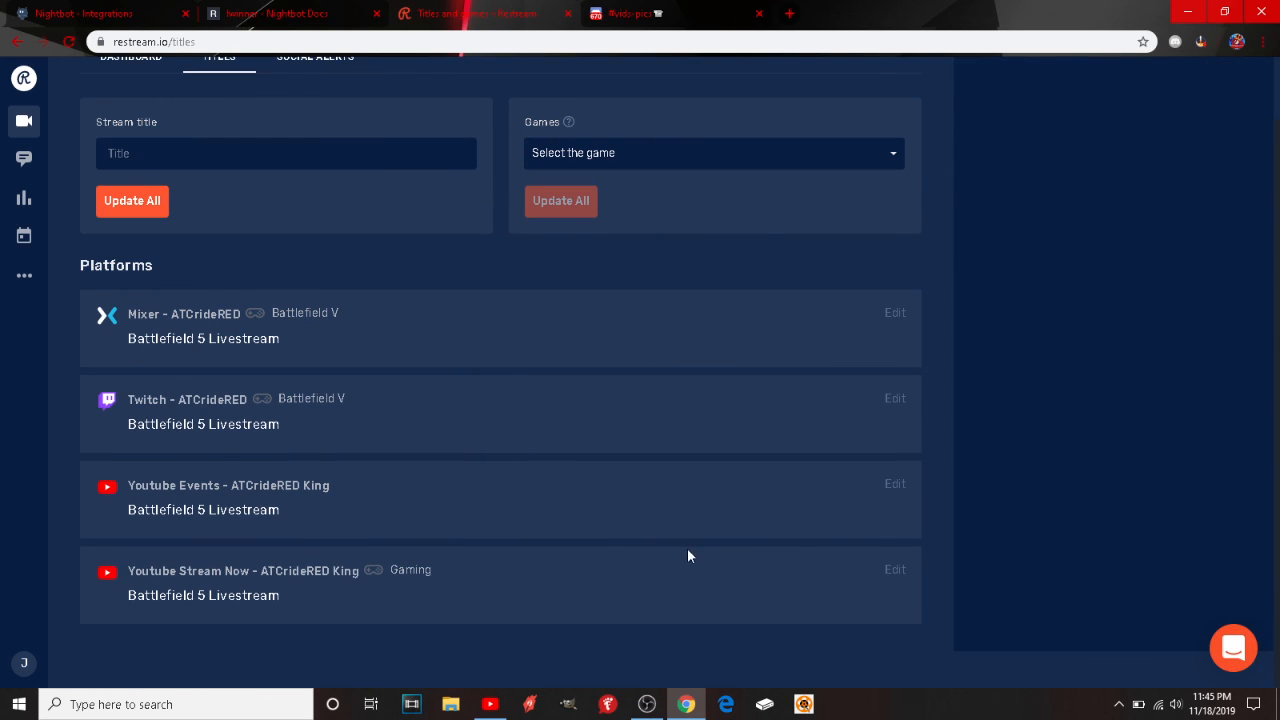
Step: Open the Youtube Stream Now entry for editing and review its title, category and description
click(901, 572)
scroll(700, 460, down, 2)
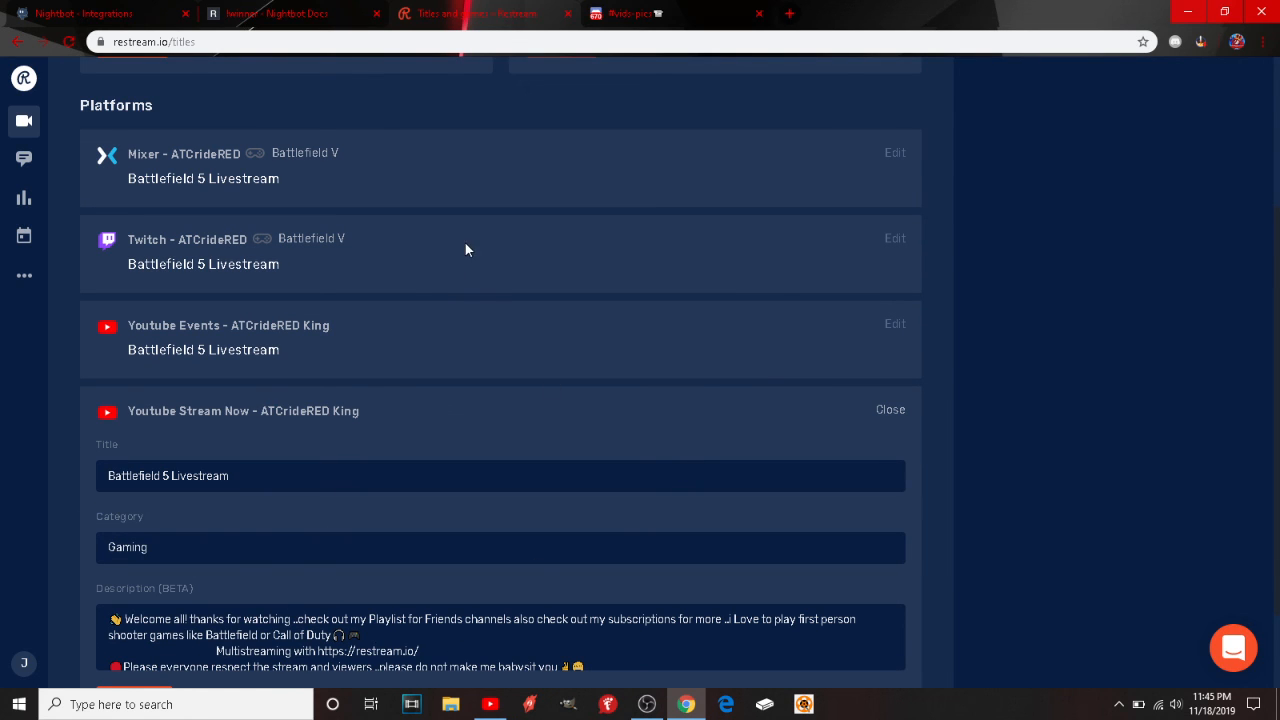
scroll(722, 320, up, 1)
scroll(680, 410, down, 2)
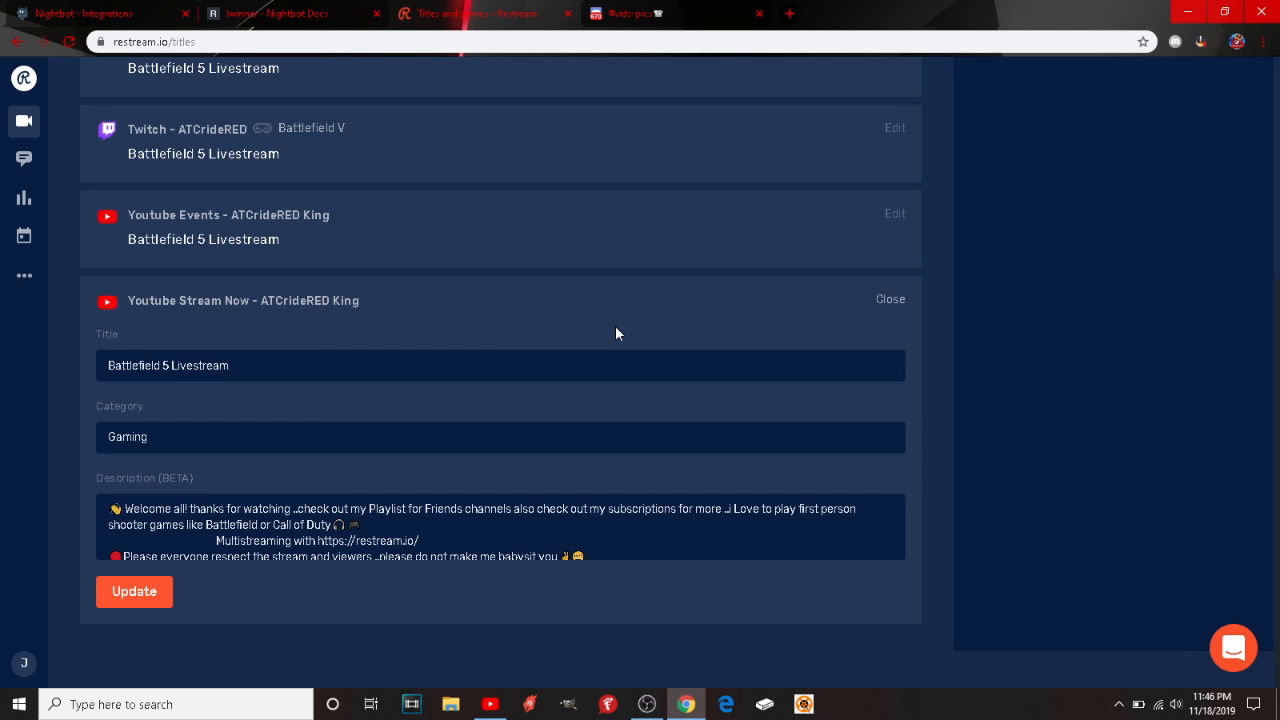
scroll(626, 324, up, 2)
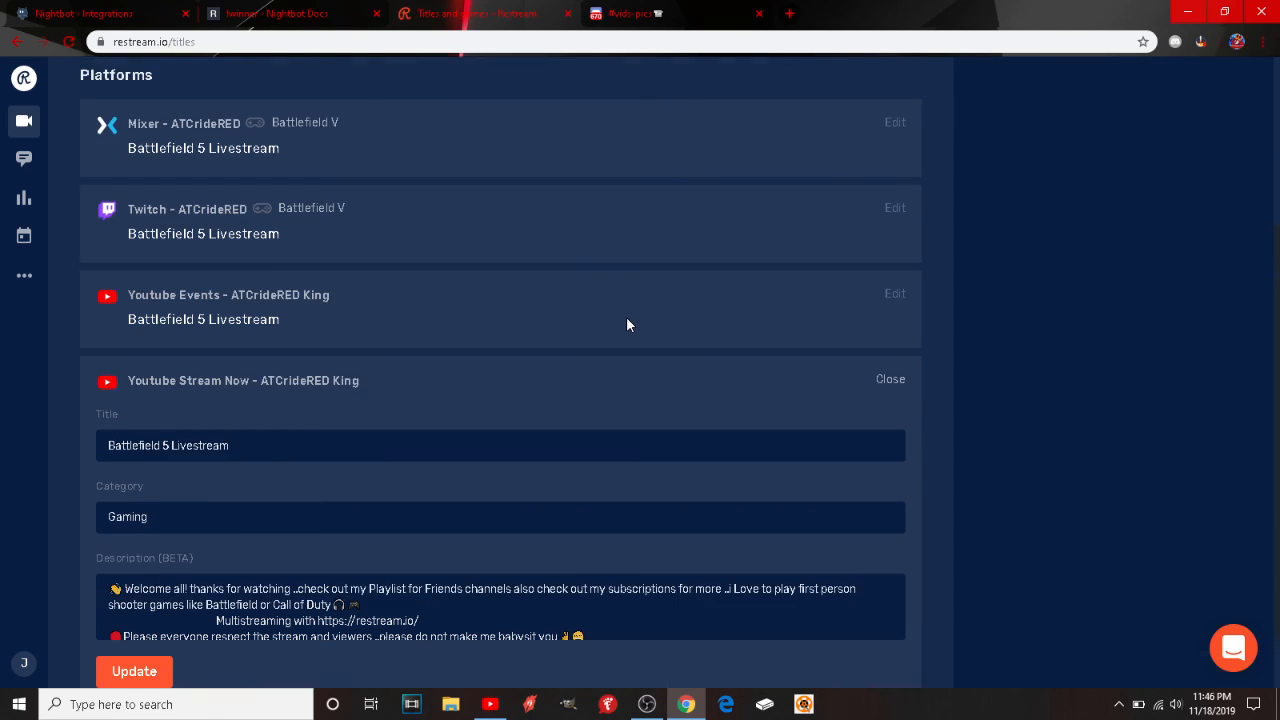
scroll(603, 331, down, 1)
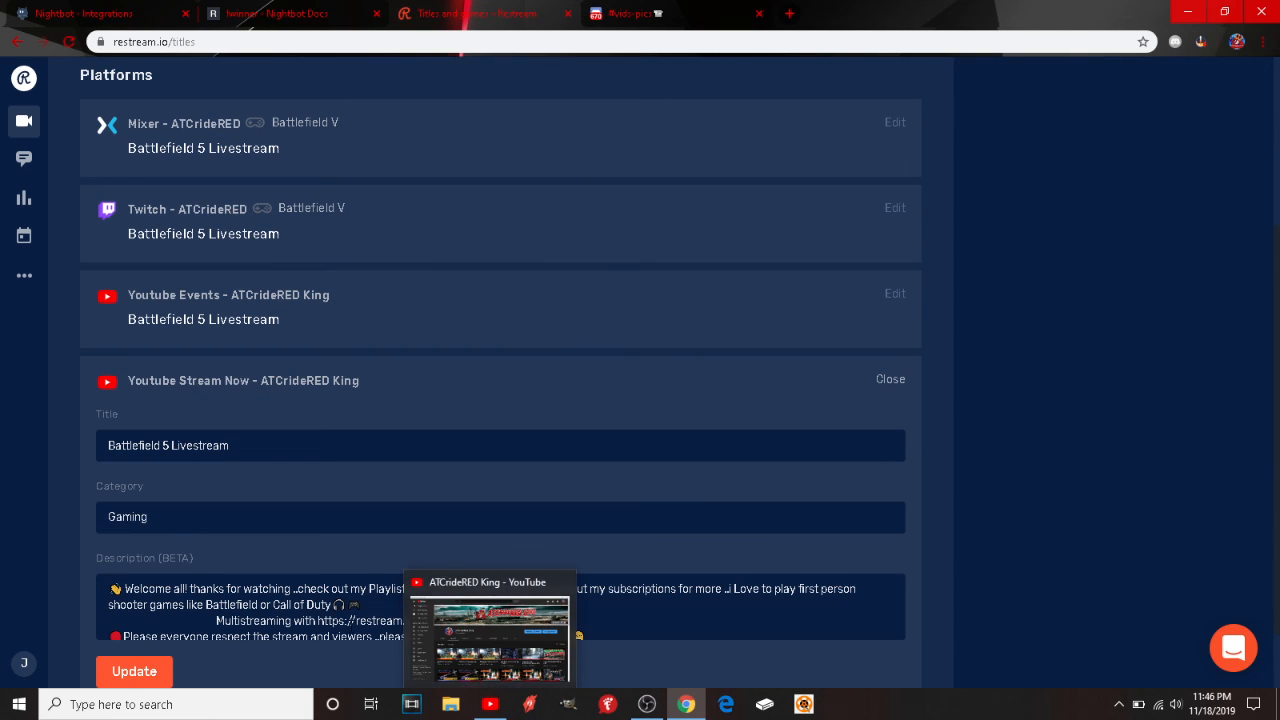
scroll(714, 350, up, 3)
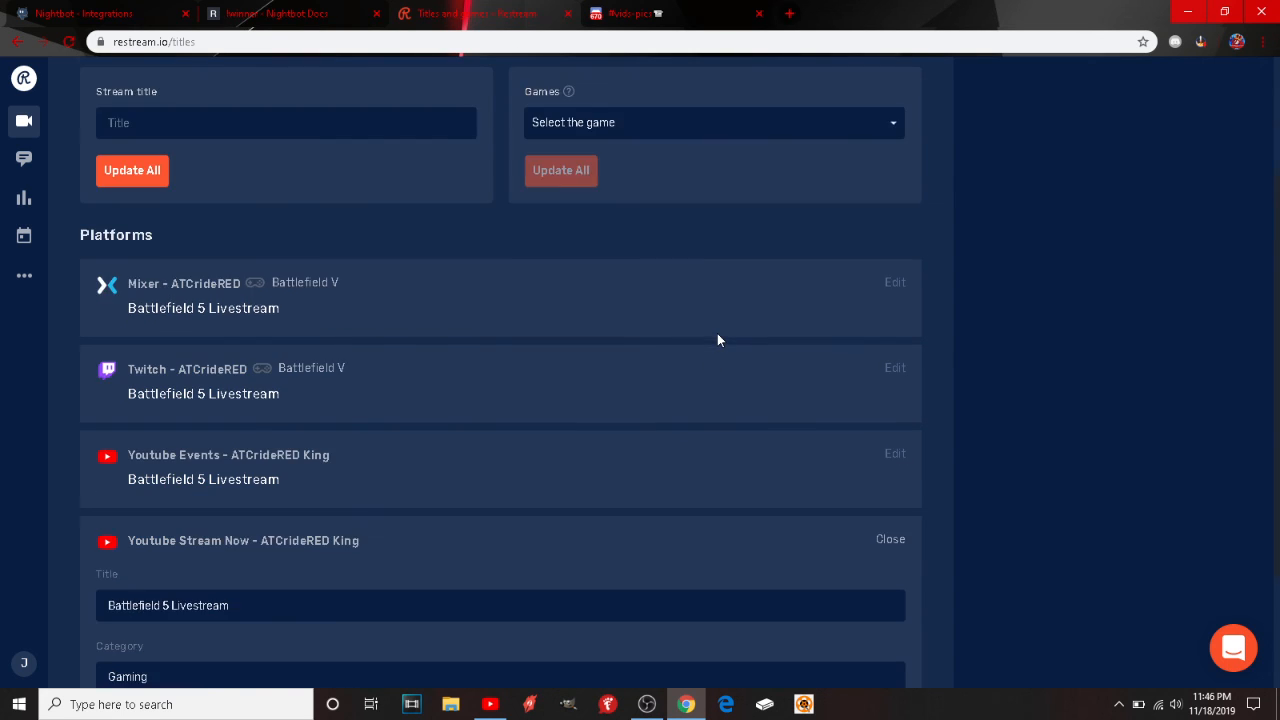
Step: Open the upgrade plans from the social alerts page, look through the individual and company plans, and return to the social alerts
click(336, 134)
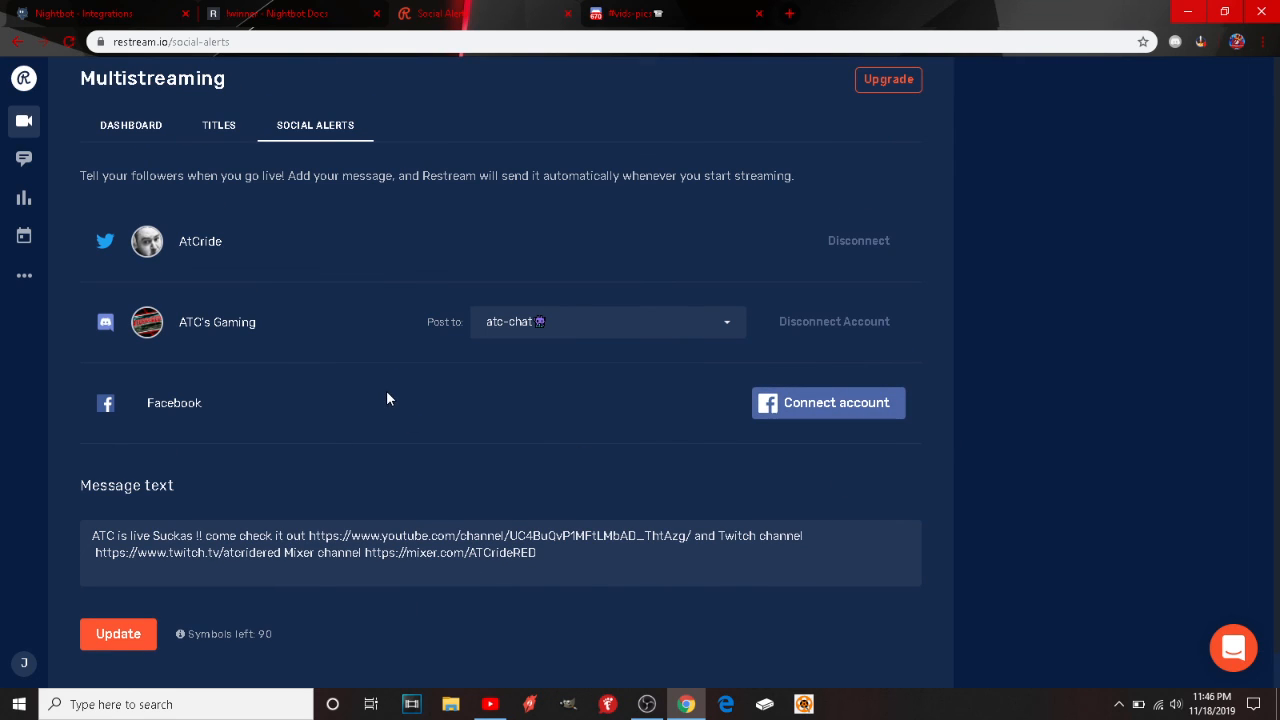
click(888, 82)
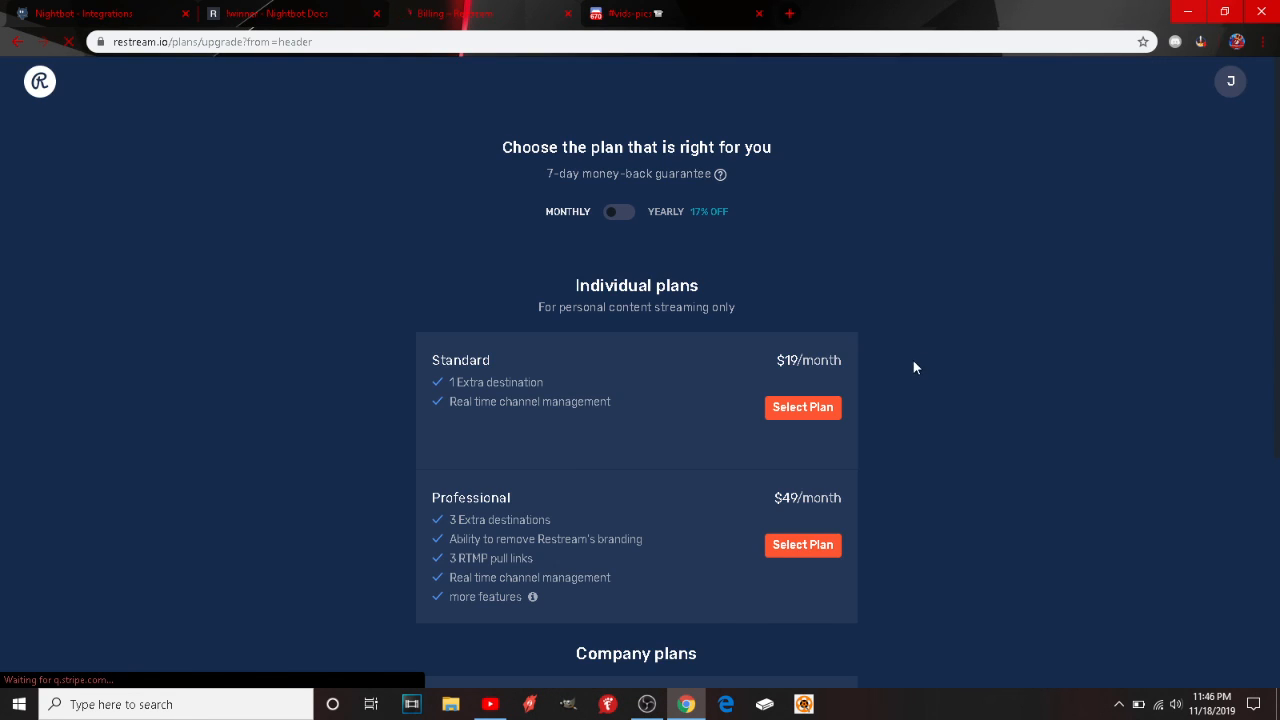
scroll(692, 579, down, 3)
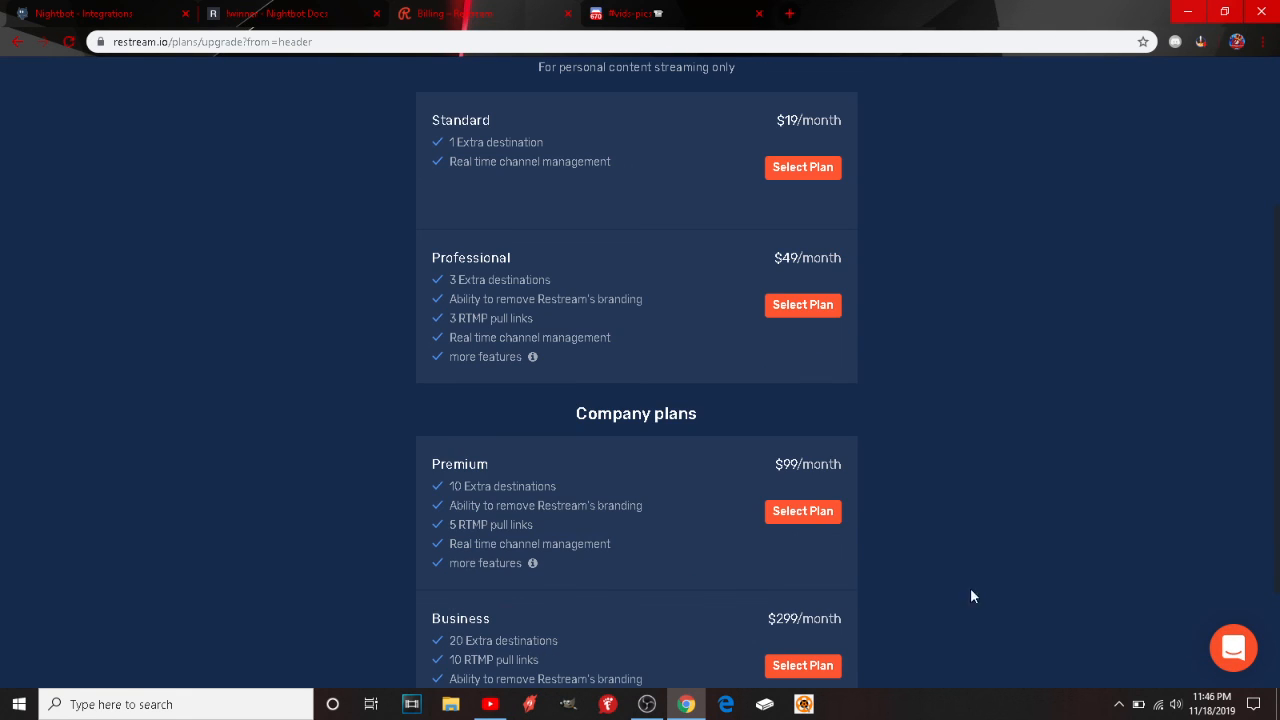
scroll(970, 596, down, 2)
scroll(687, 485, up, 5)
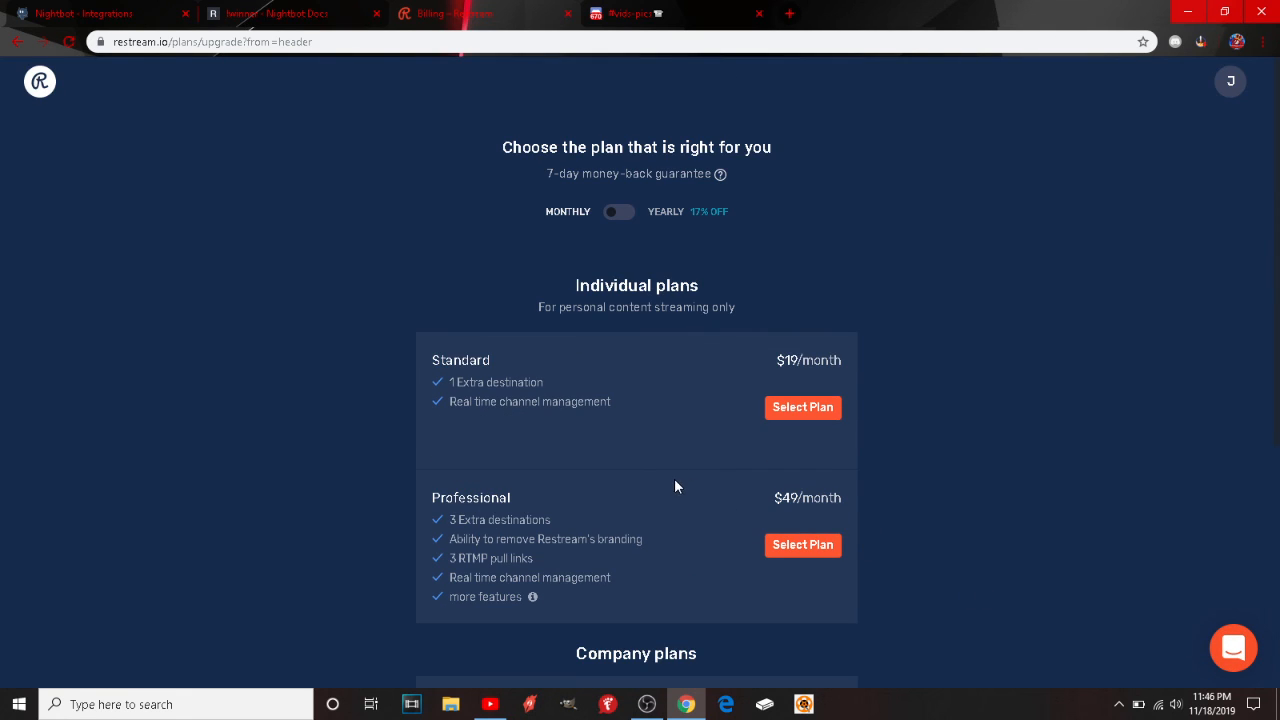
click(17, 41)
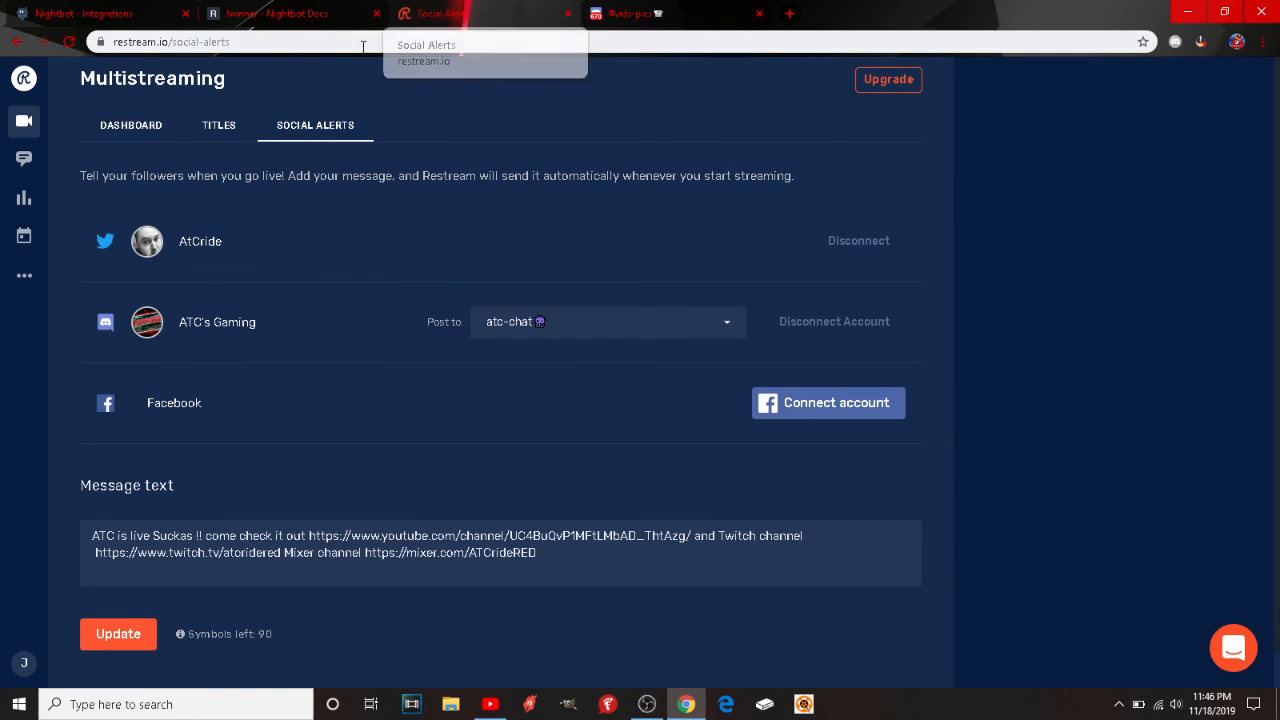
Step: Glance at the Nightbot Docs winner page, return to Nightbot, and look through the custom channel commands
click(268, 14)
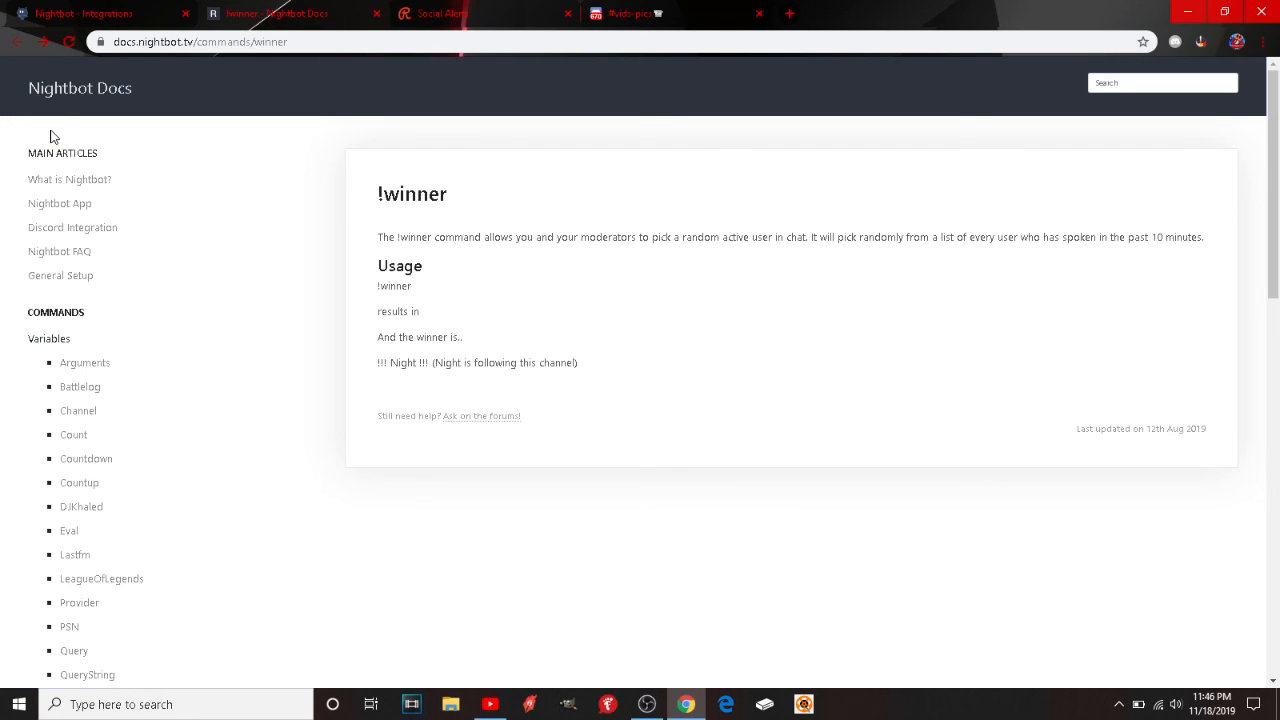
click(88, 20)
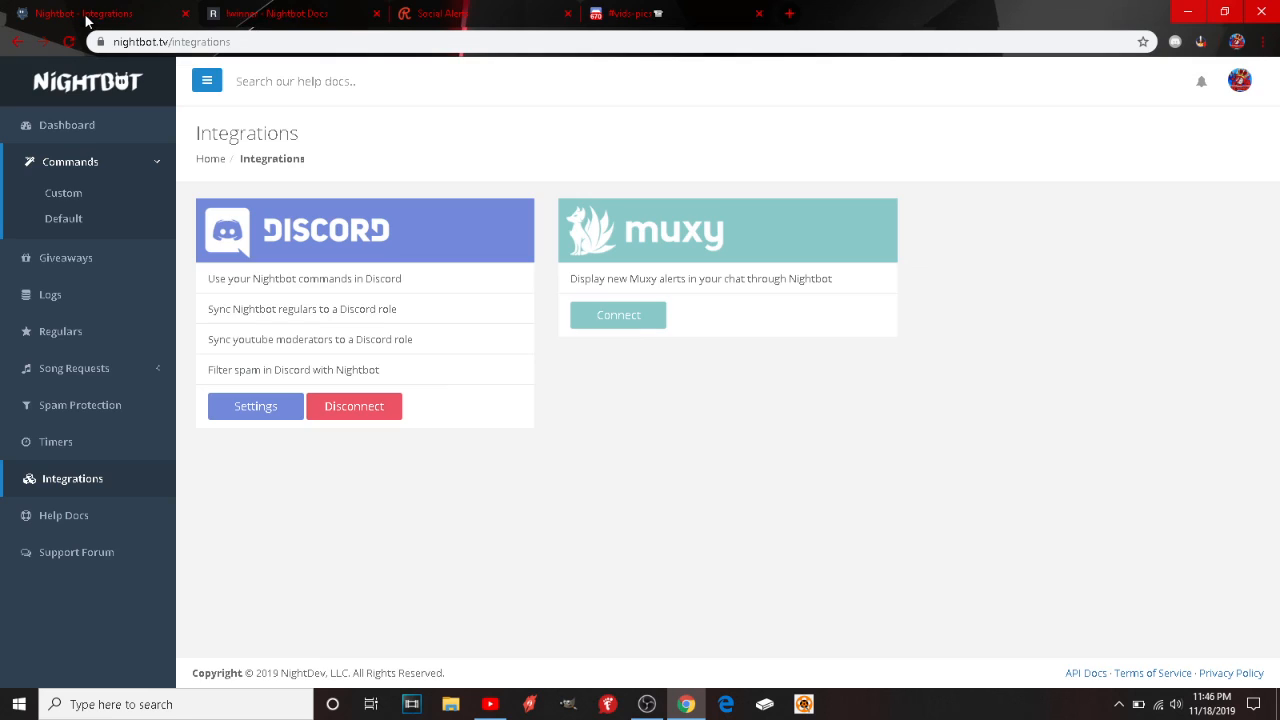
click(78, 194)
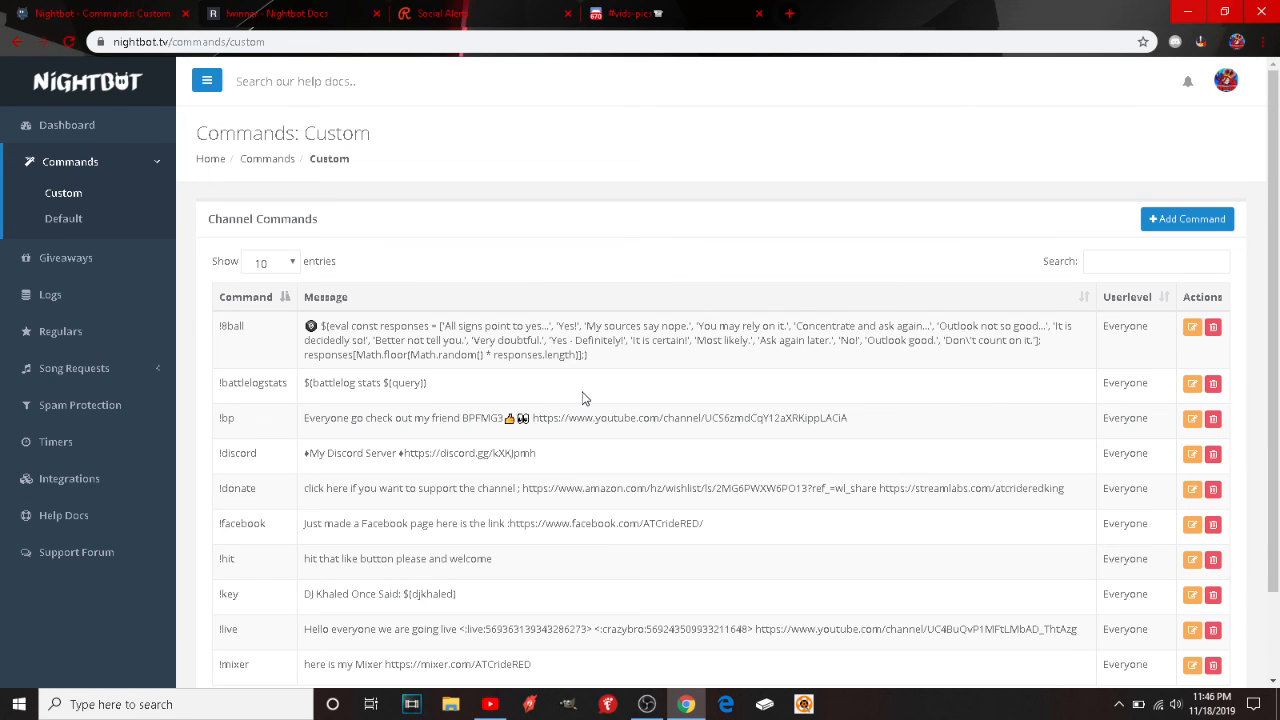
scroll(585, 398, down, 2)
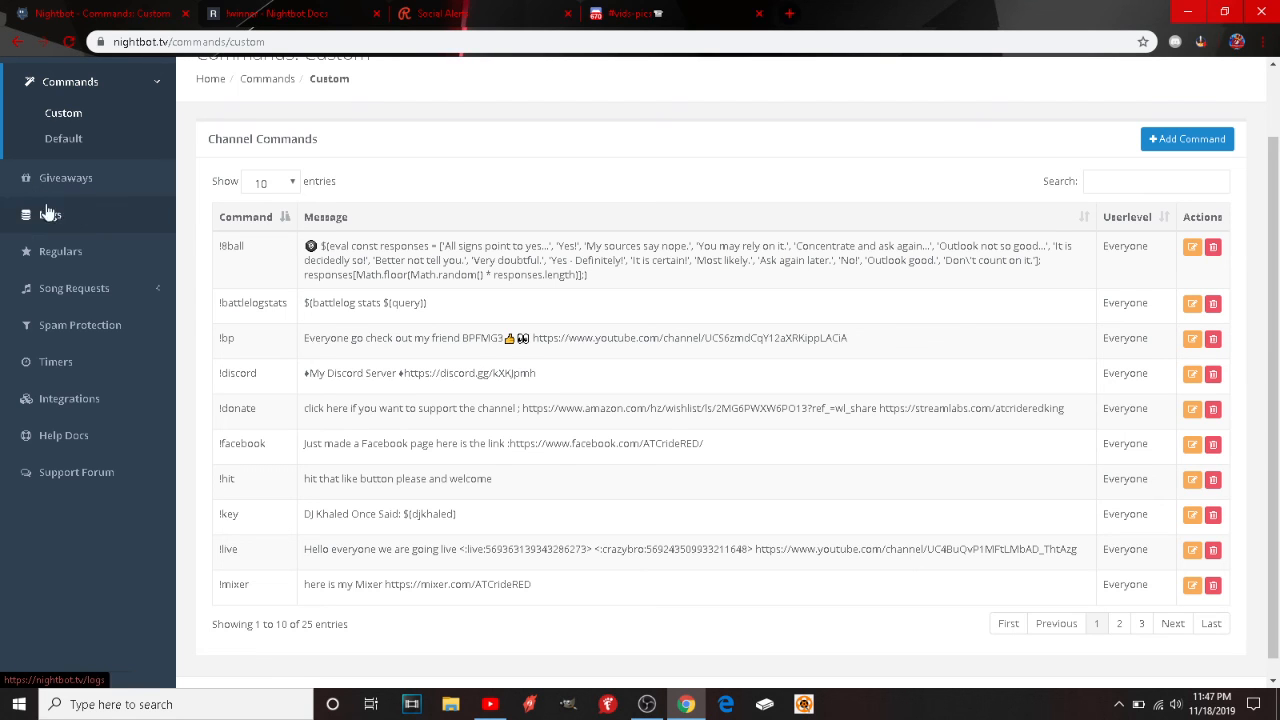
Step: View Nightbot's timers, open the form for adding a timer, and cancel it
click(56, 363)
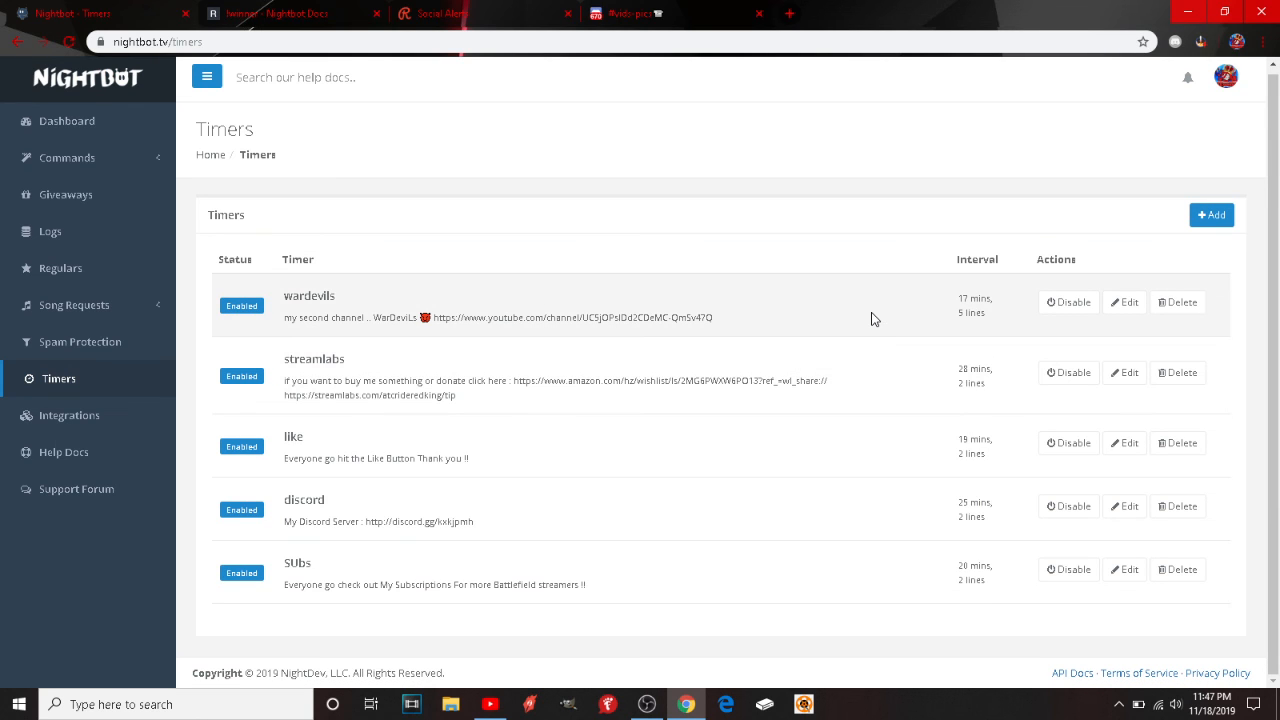
click(1211, 215)
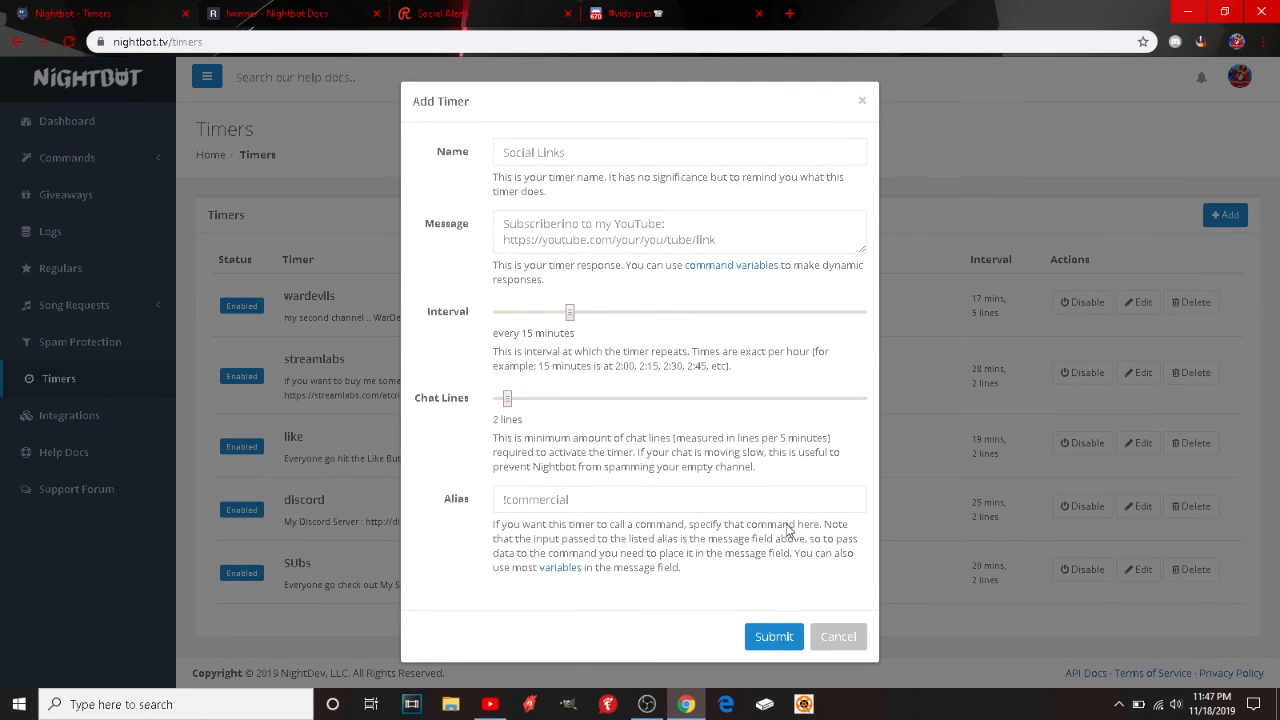
click(838, 637)
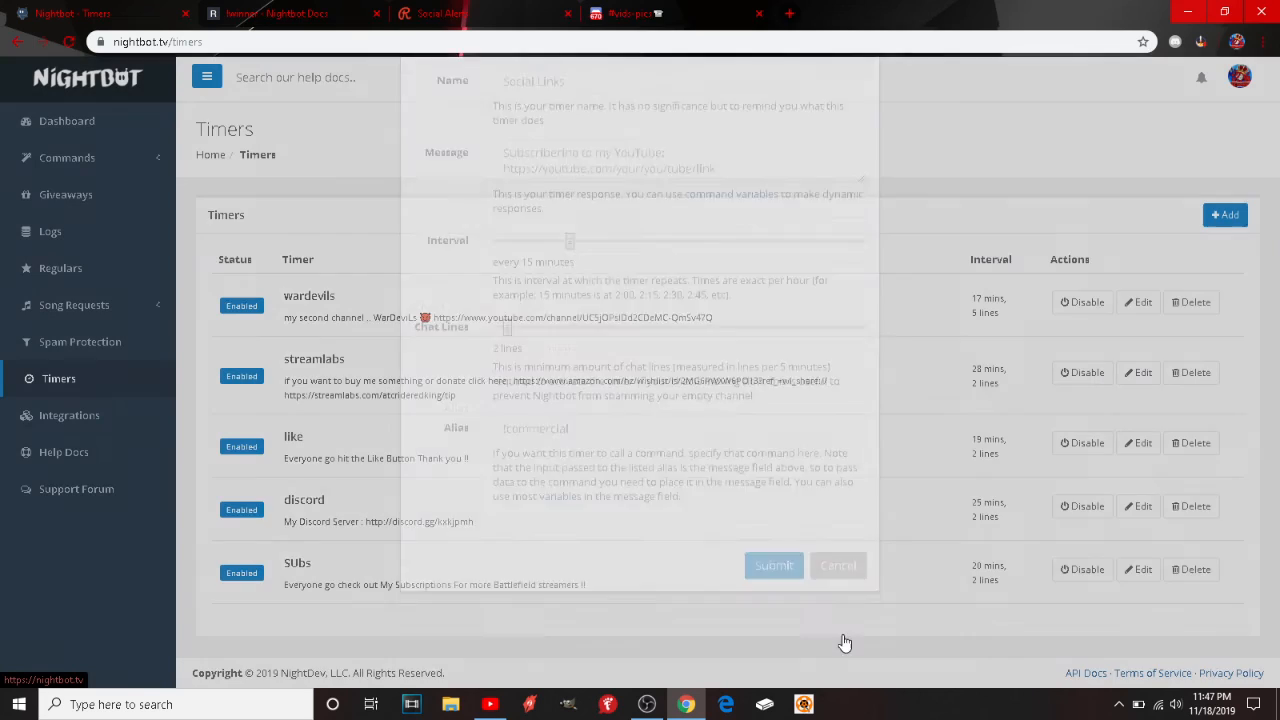
Step: Revisit the vids-pics channel in Discord, and switch to OBS to activate the cool intro scene
click(692, 15)
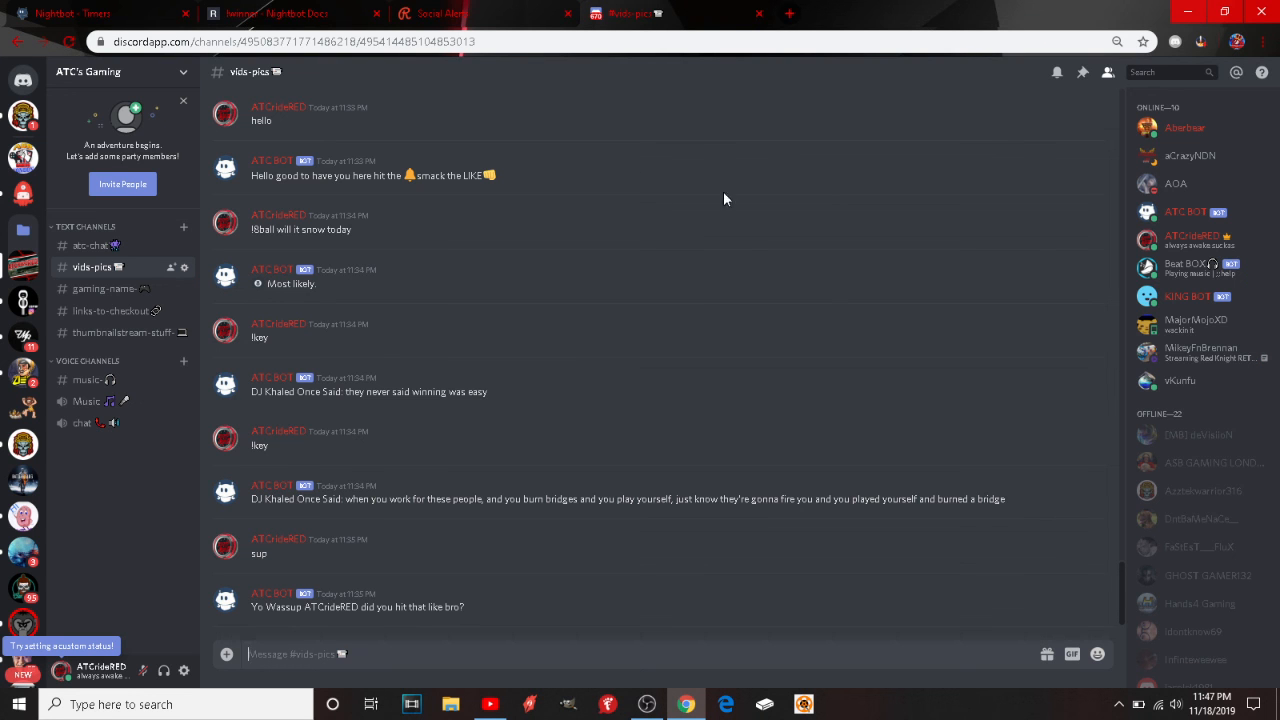
click(647, 704)
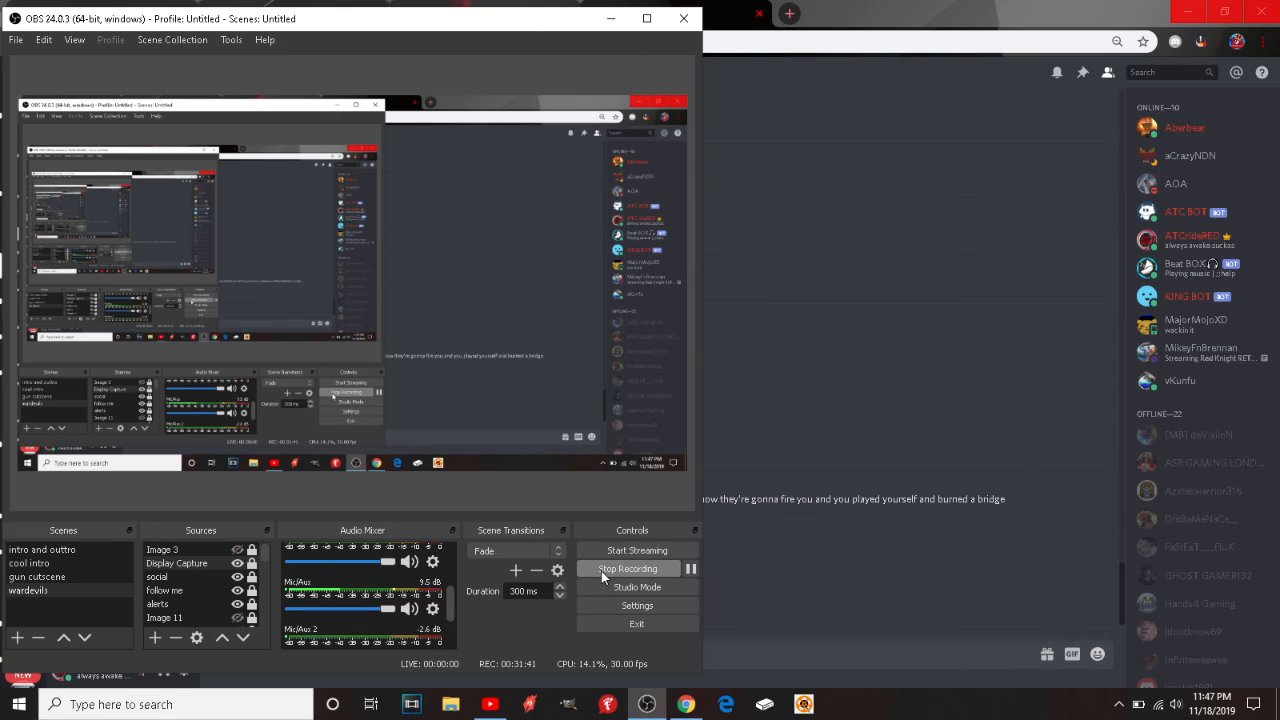
click(29, 563)
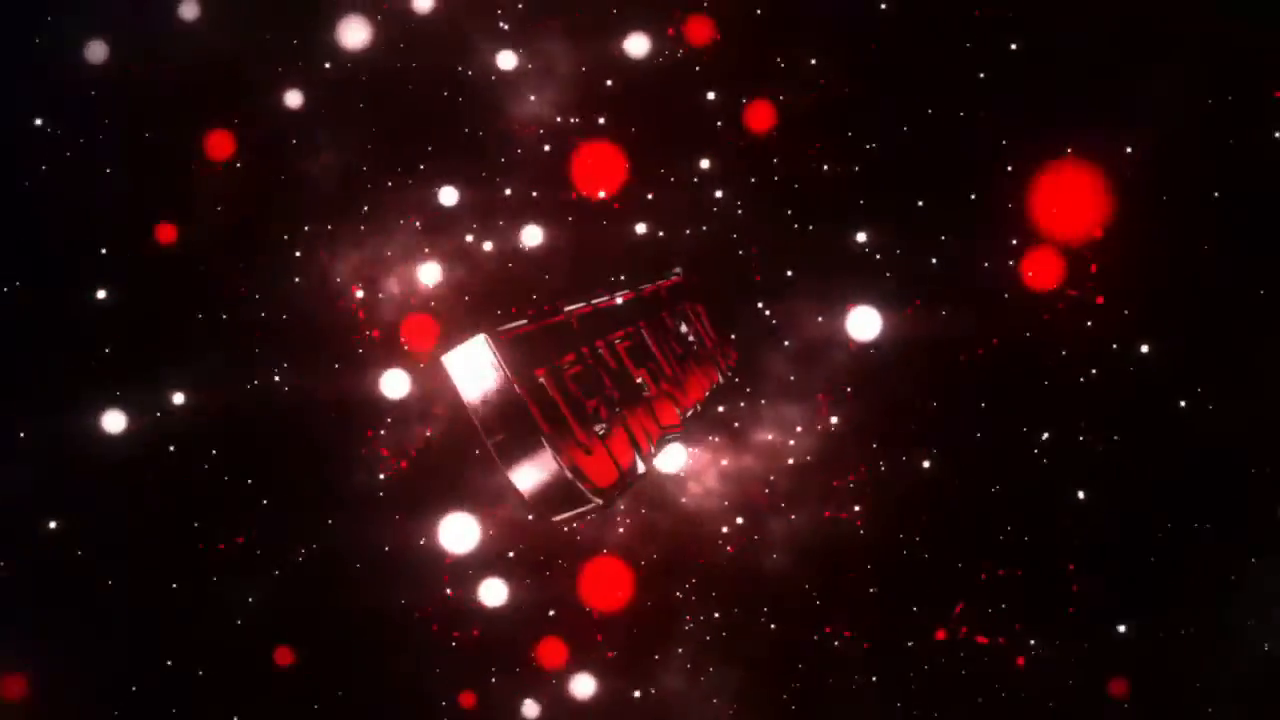